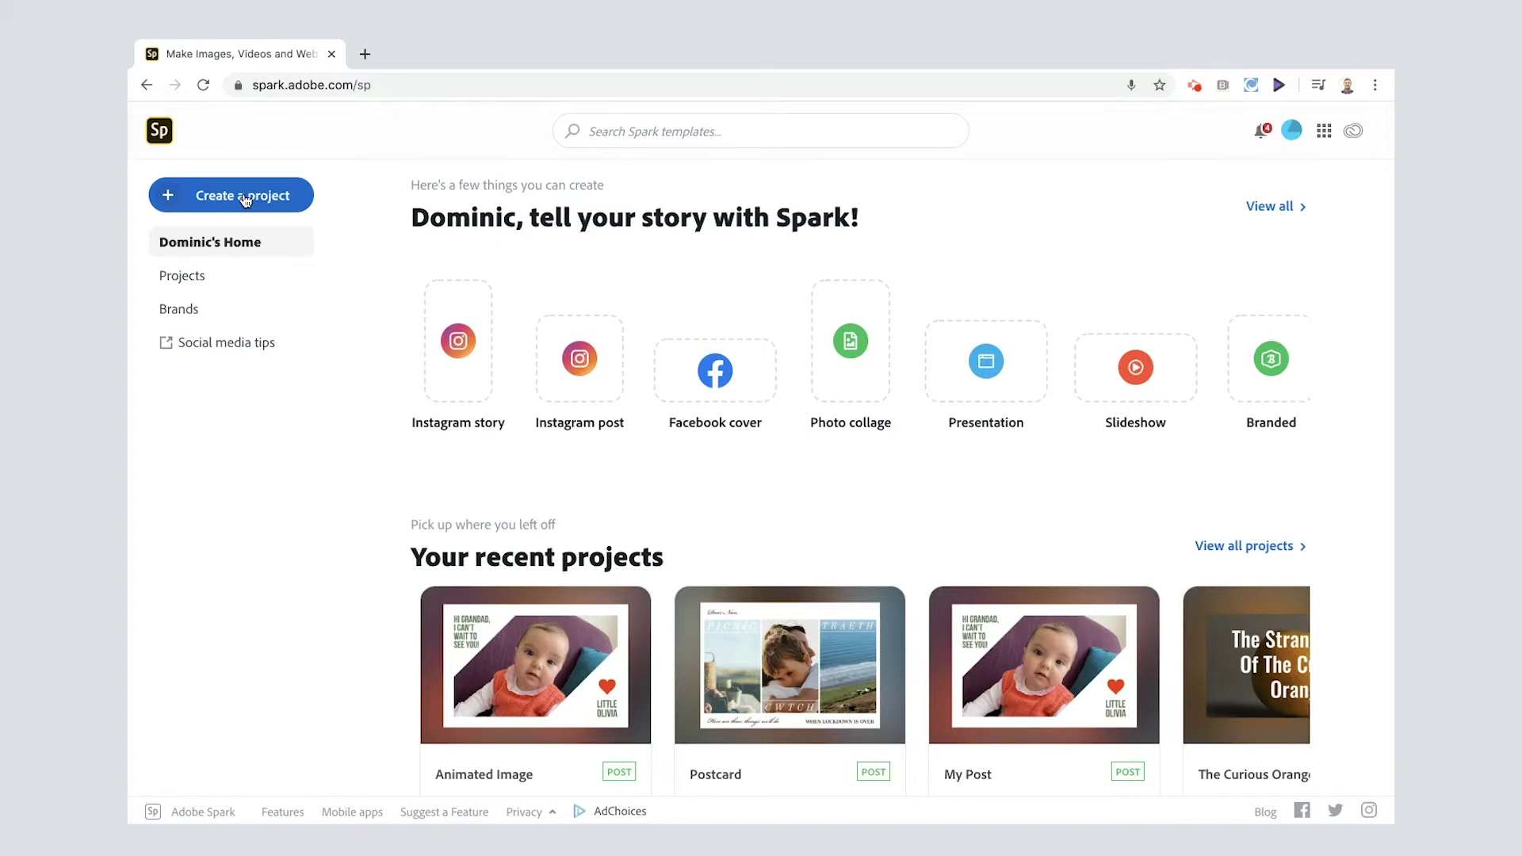
Step: Create a new video project titled 'The Curious Orange', browsing the templates before starting from scratch
{"action": "left_click", "coordinate": [246, 200]}
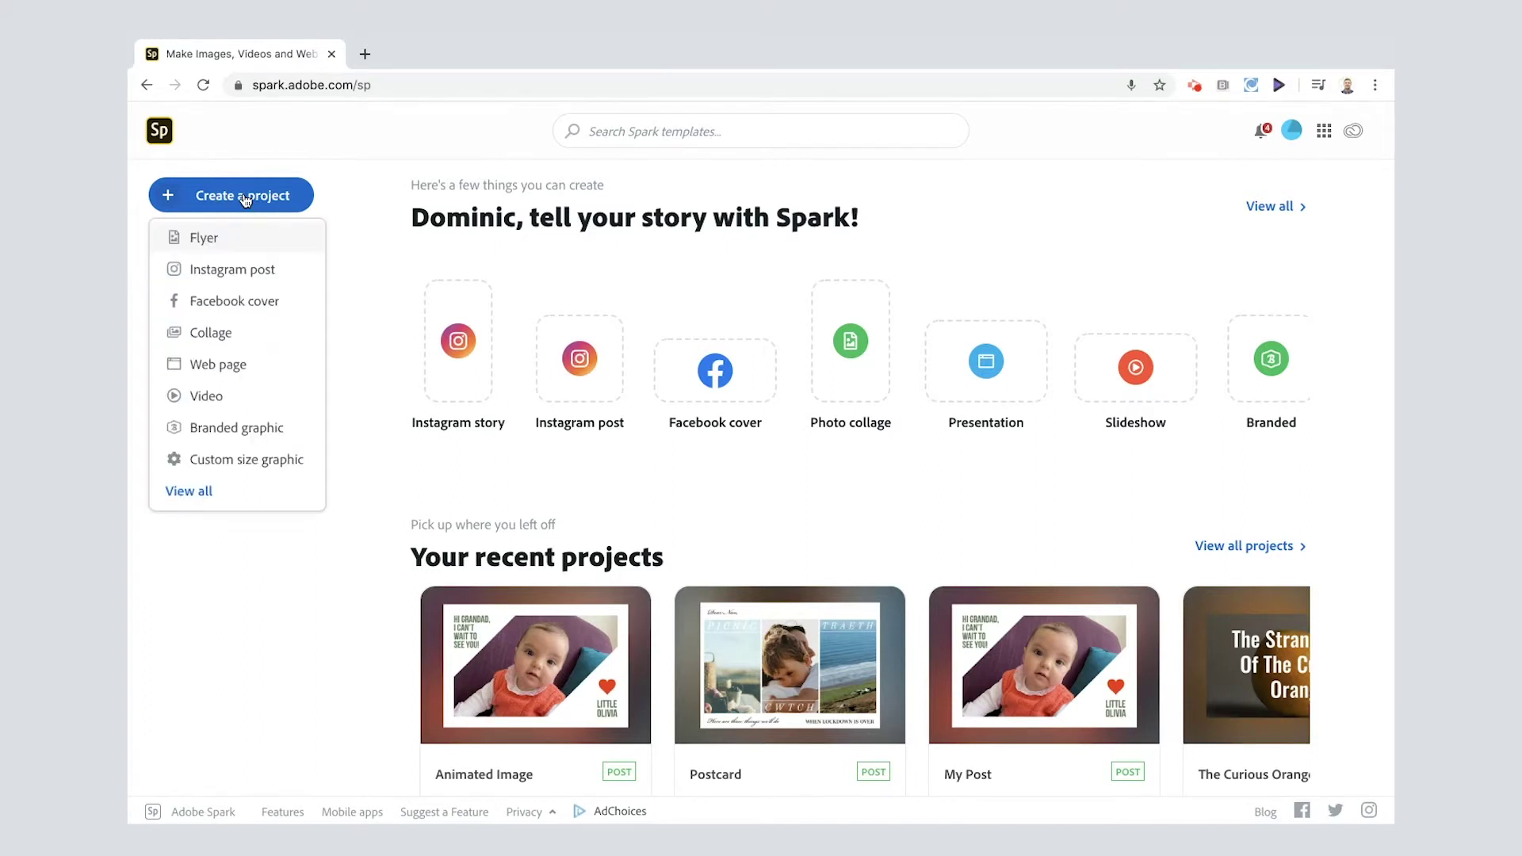
{"action": "left_click", "coordinate": [208, 396]}
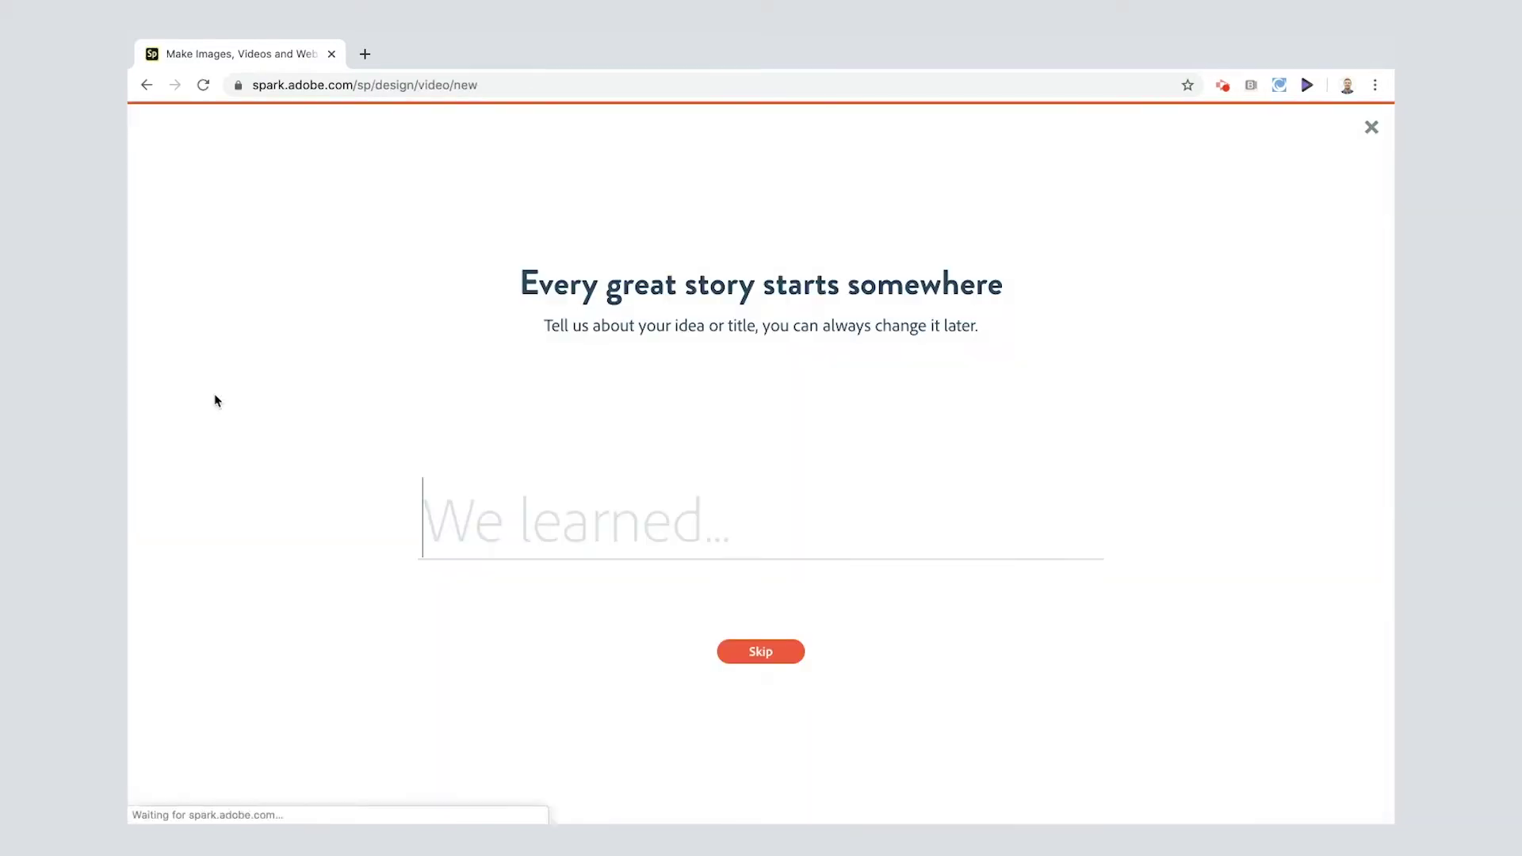
{"action": "type", "text": "The Curious Orange"}
{"action": "key", "text": "Return"}
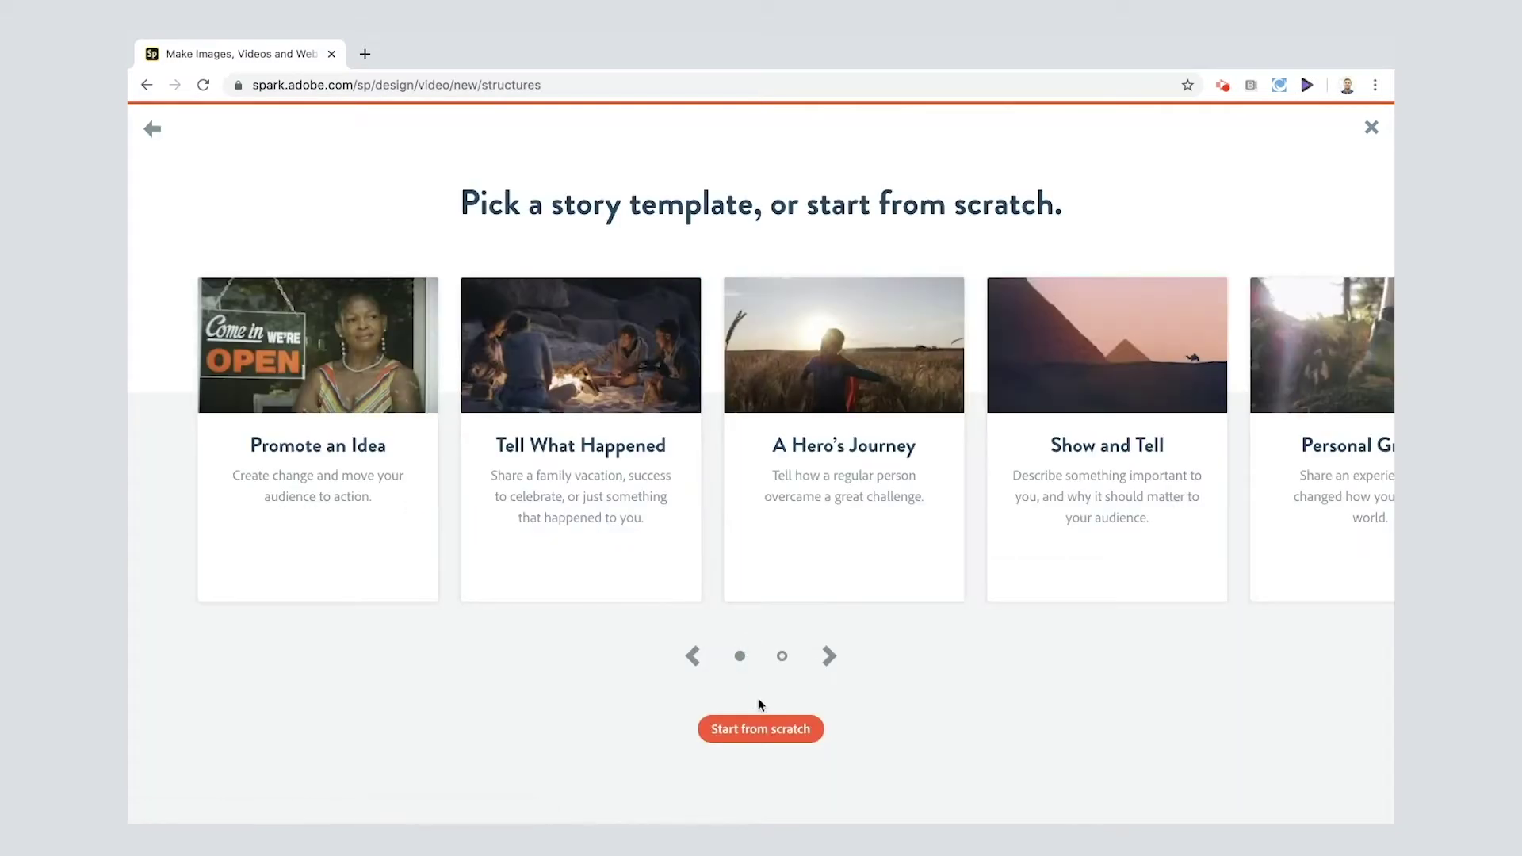
{"action": "left_click", "coordinate": [828, 657]}
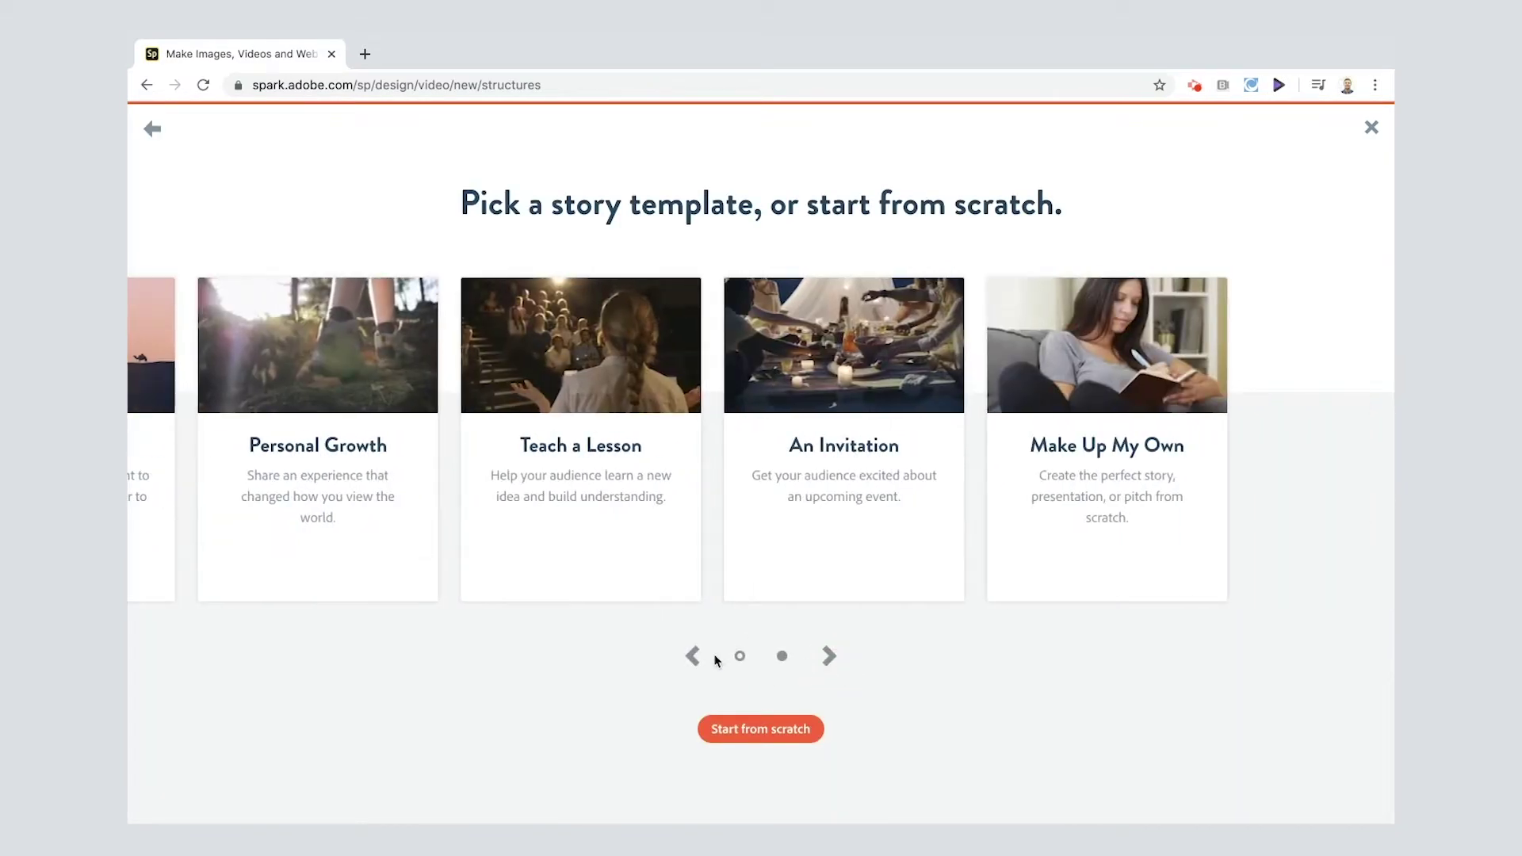
{"action": "left_click", "coordinate": [692, 656]}
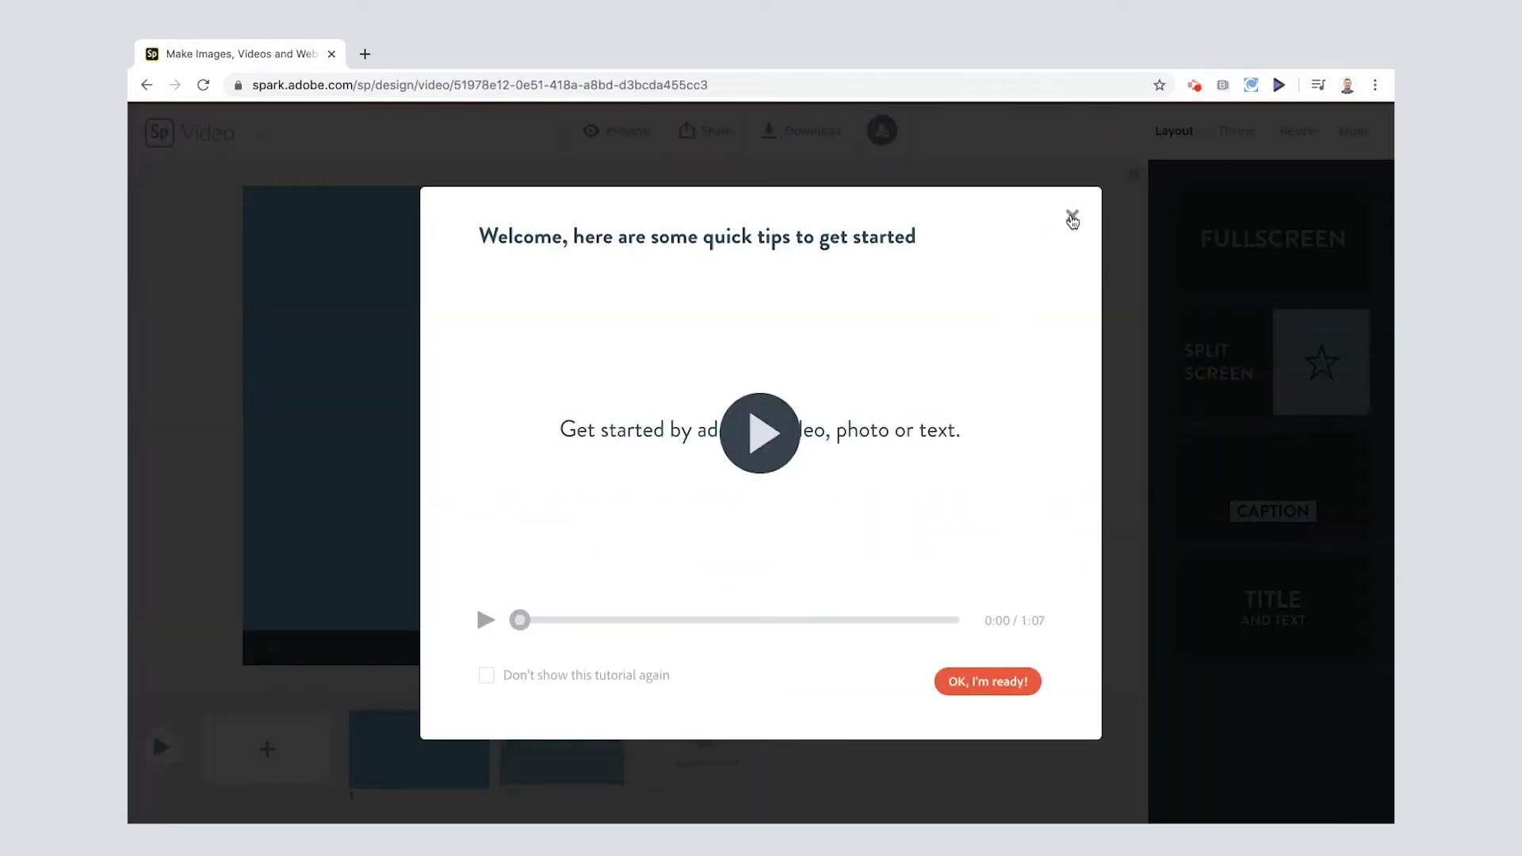
Step: Dismiss the welcome tips and add five blank slides, then scroll the timeline to check them
{"action": "left_click", "coordinate": [1071, 219]}
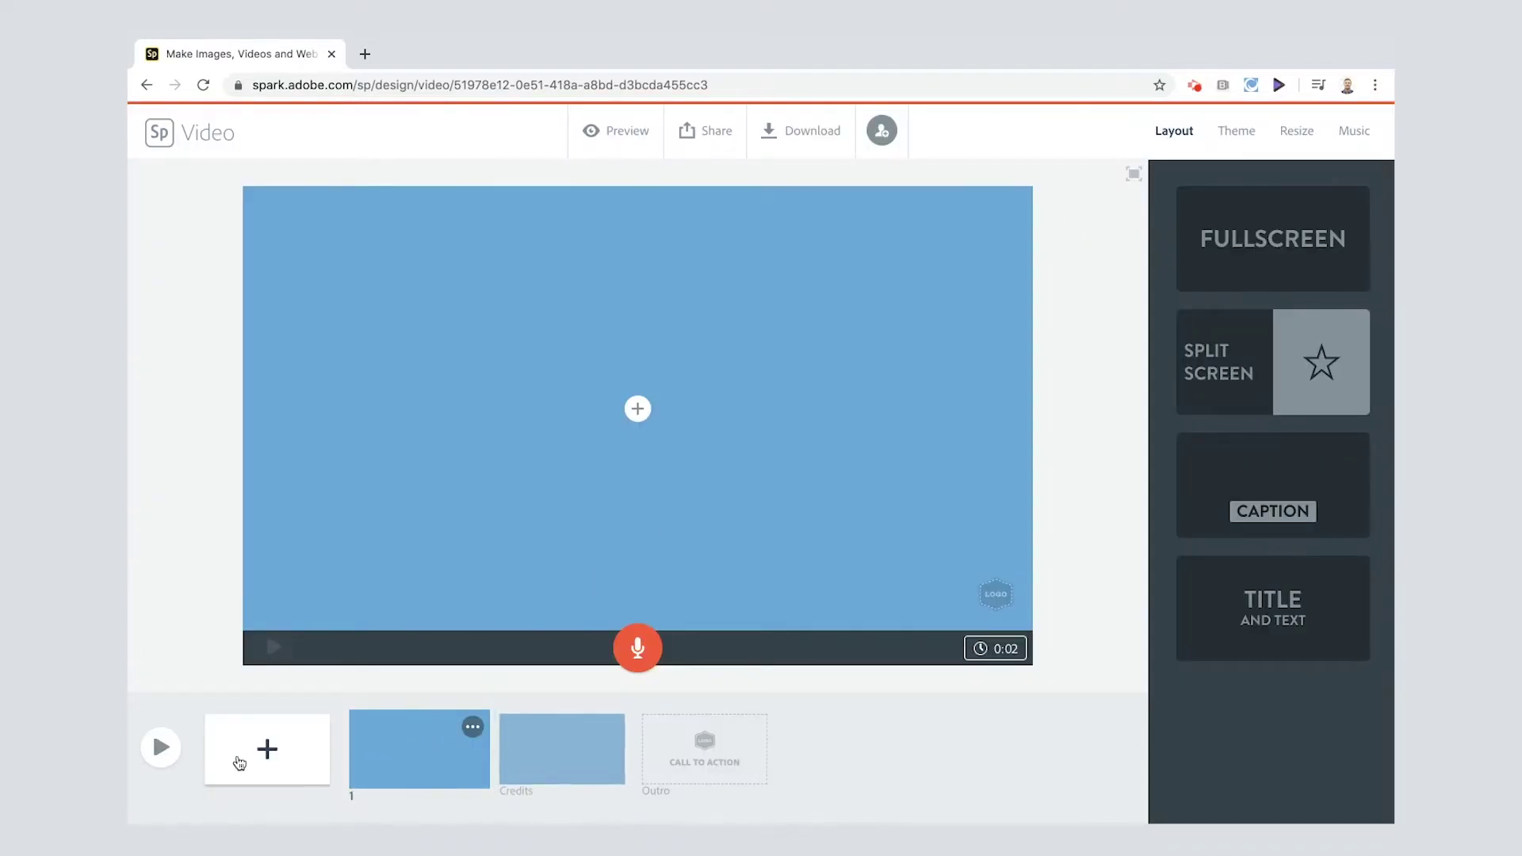
{"action": "left_click", "coordinate": [268, 749]}
{"action": "left_click", "coordinate": [267, 749]}
{"action": "left_click", "coordinate": [267, 749]}
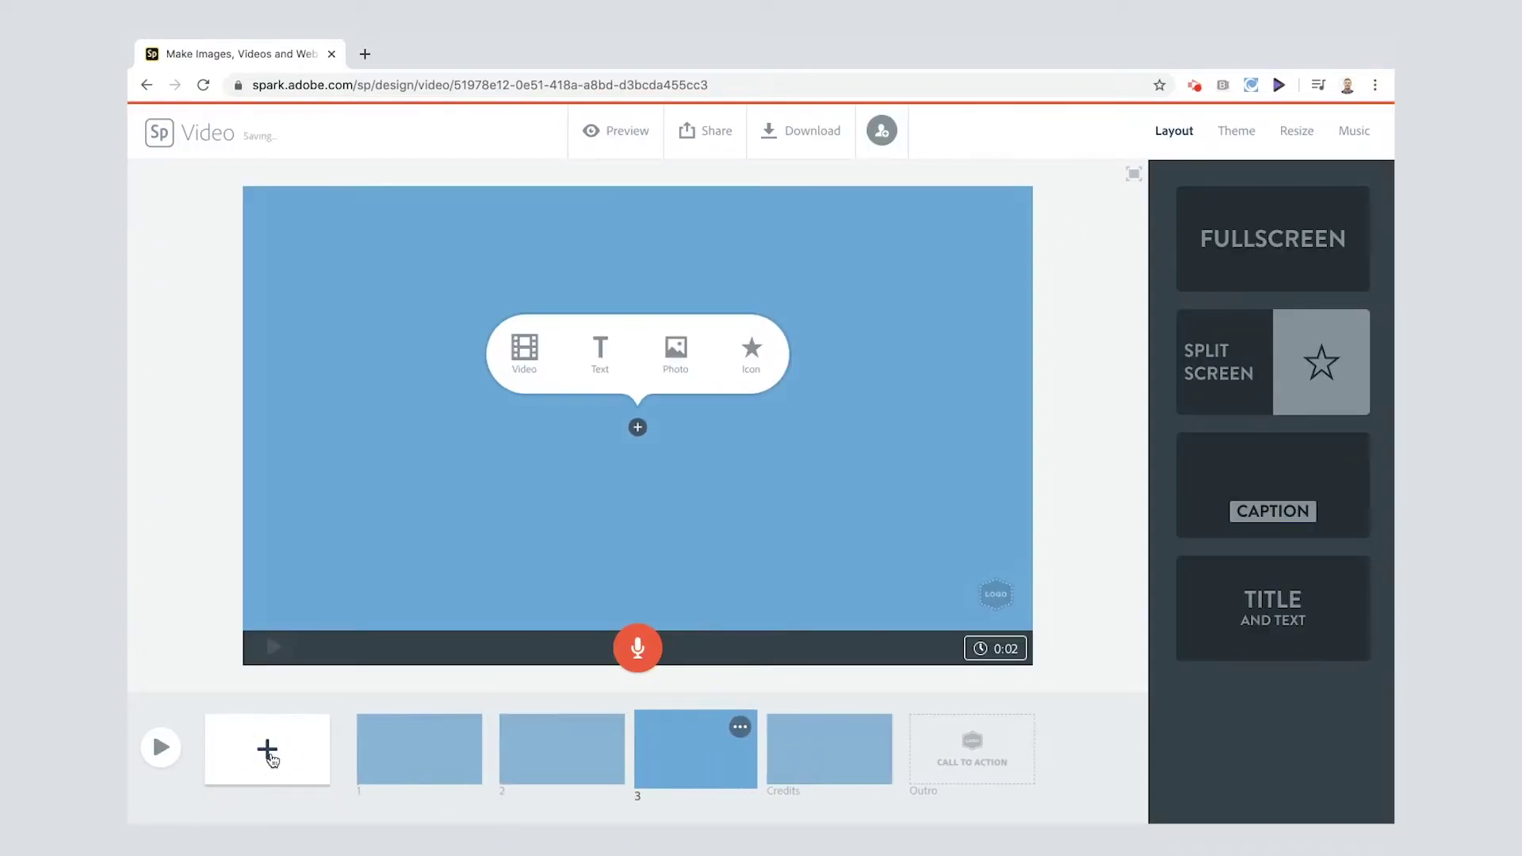
{"action": "left_click", "coordinate": [267, 749]}
{"action": "left_click", "coordinate": [268, 749]}
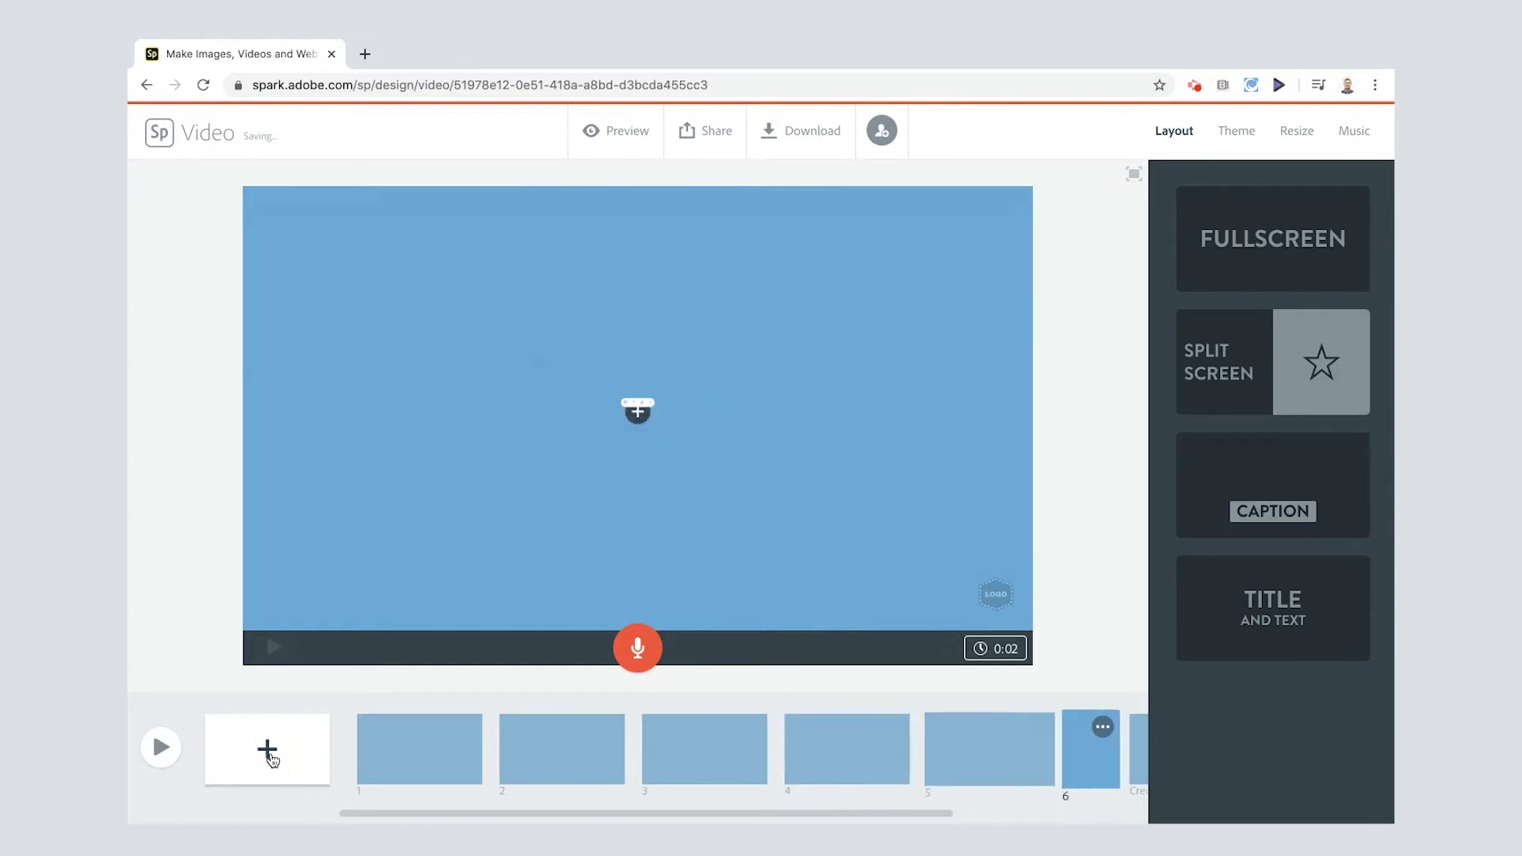
{"action": "left_click", "coordinate": [426, 815]}
{"action": "left_click_drag", "start_coordinate": [426, 816], "coordinate": [754, 799]}
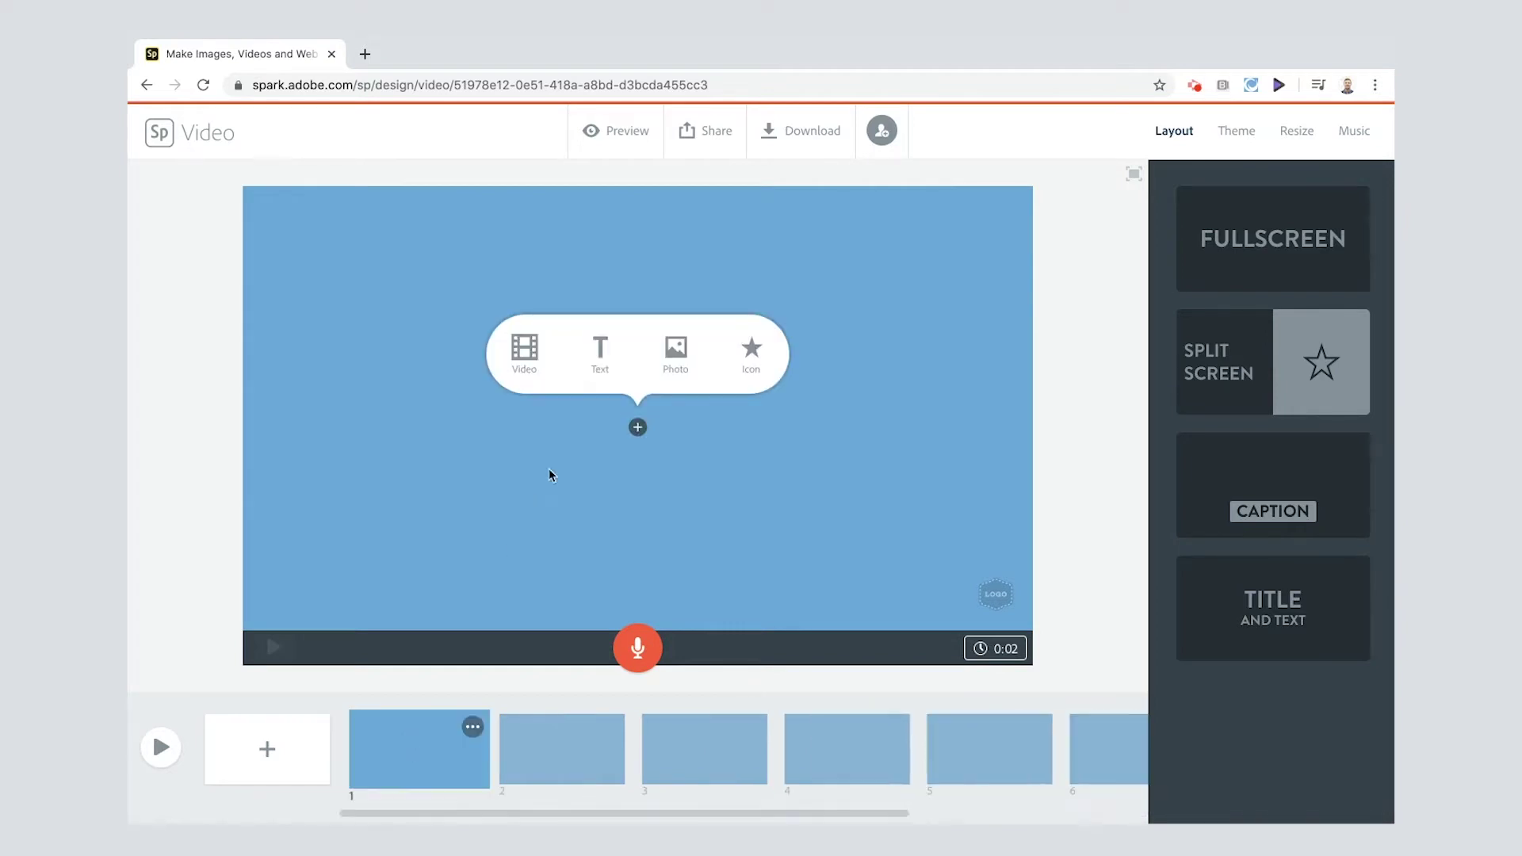
Step: Put the text 'The Strange Tale Of The Curious Orange' on slide 1 at maximum size
{"action": "left_click", "coordinate": [599, 357]}
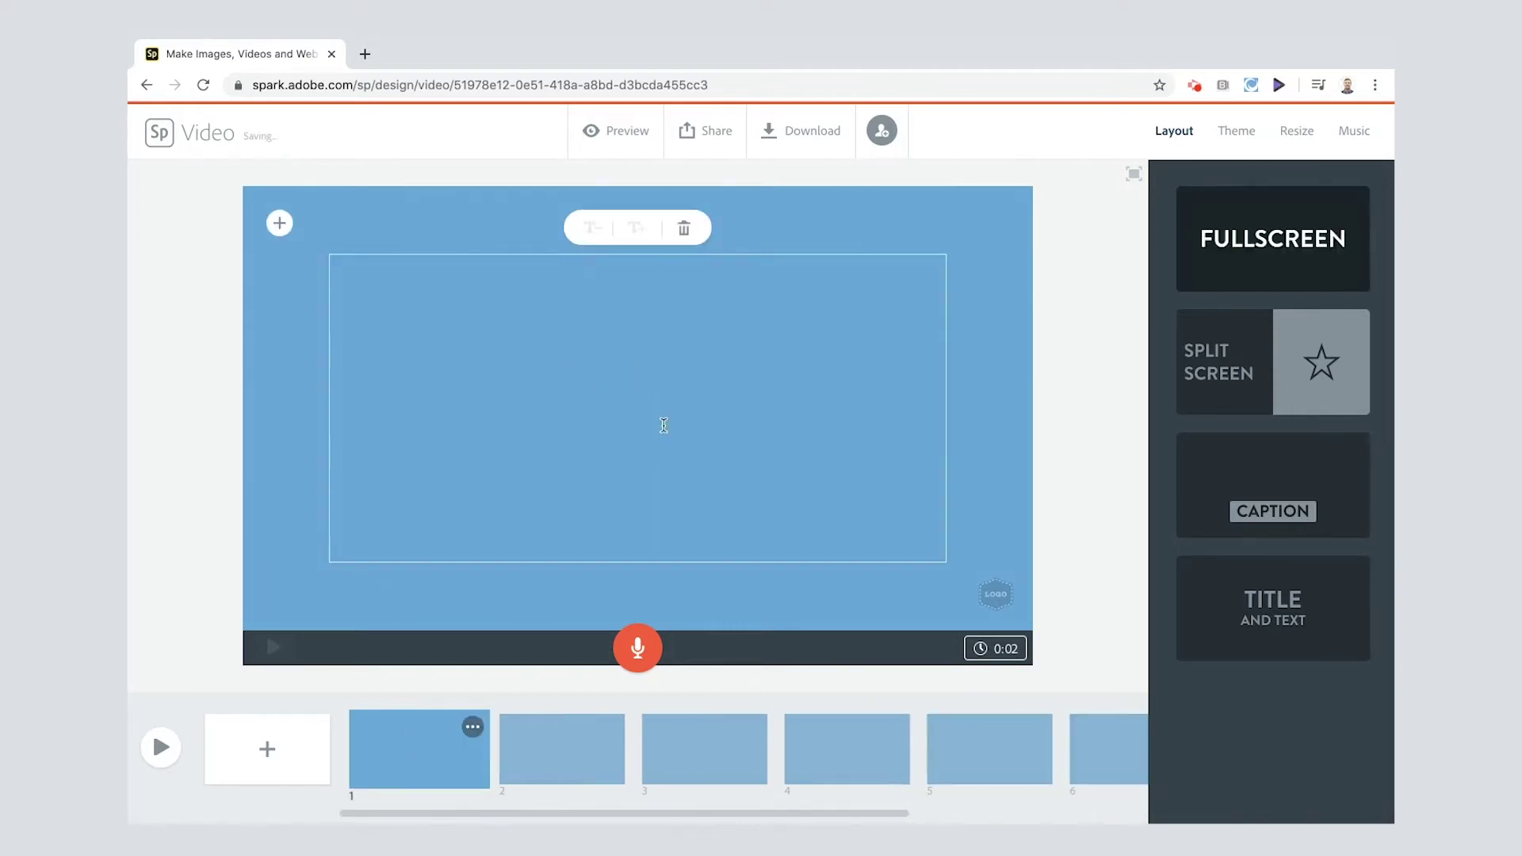
{"action": "type", "text": "The Strange Tale Of The Curious Orange"}
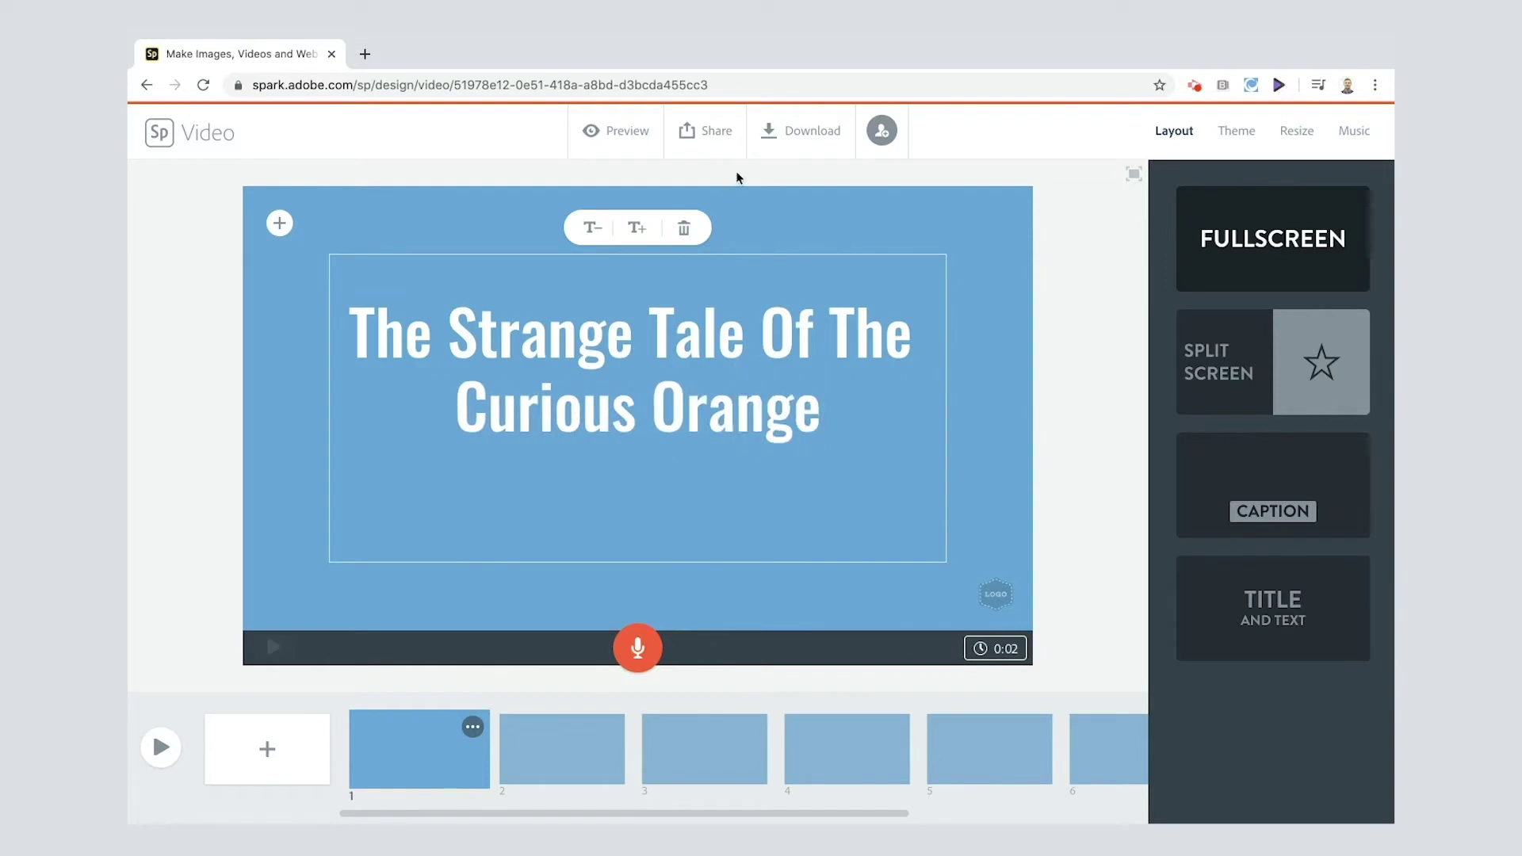
{"action": "left_click", "coordinate": [634, 229]}
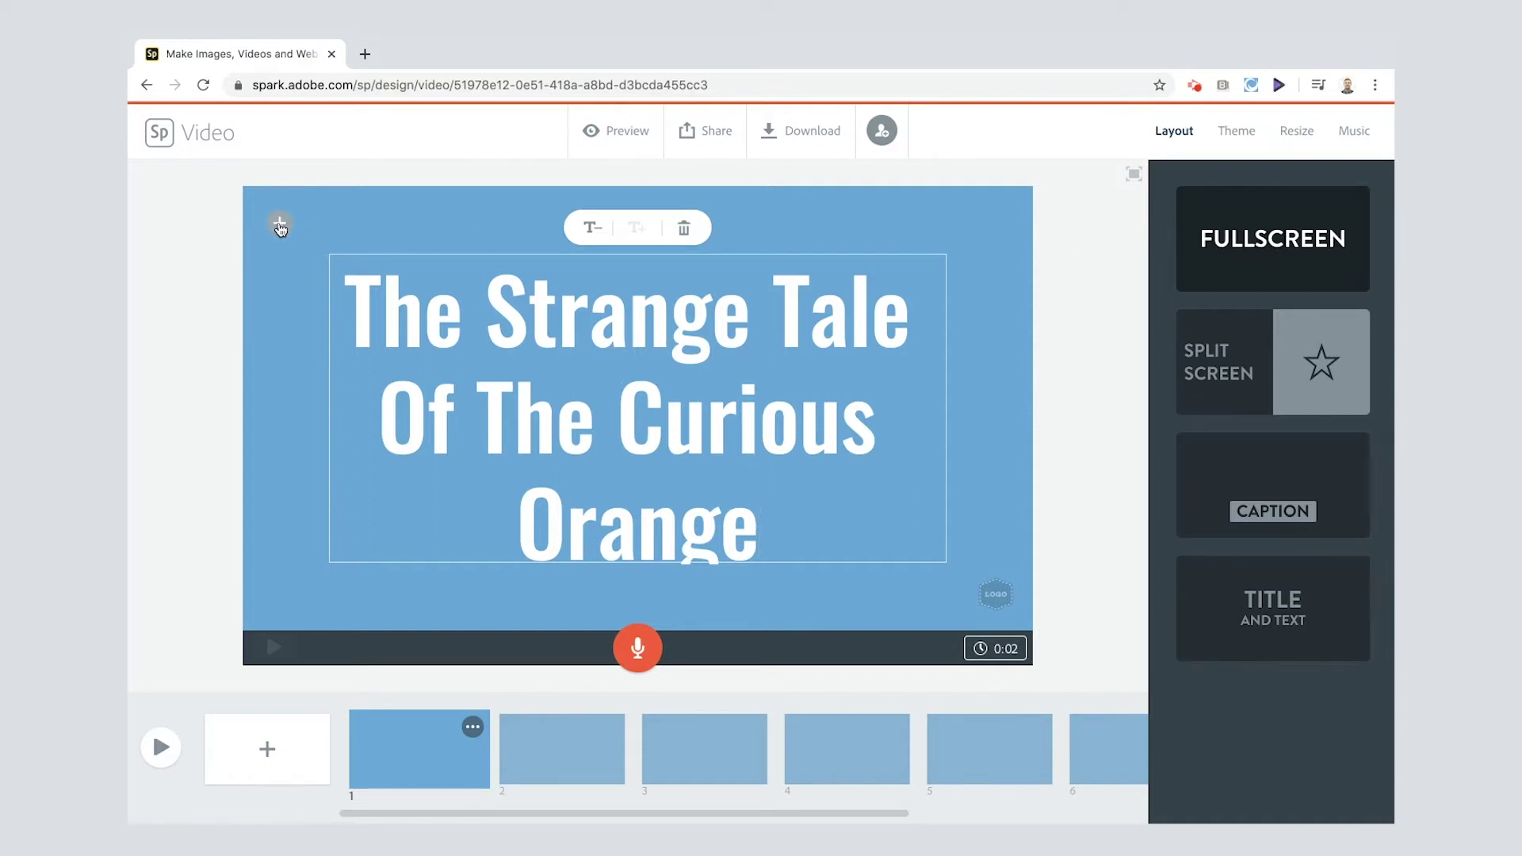
Step: Search free photos for 'orange' and set the orange-on-blue photo as slide 1's background
{"action": "left_click", "coordinate": [279, 226]}
{"action": "left_click", "coordinate": [420, 221]}
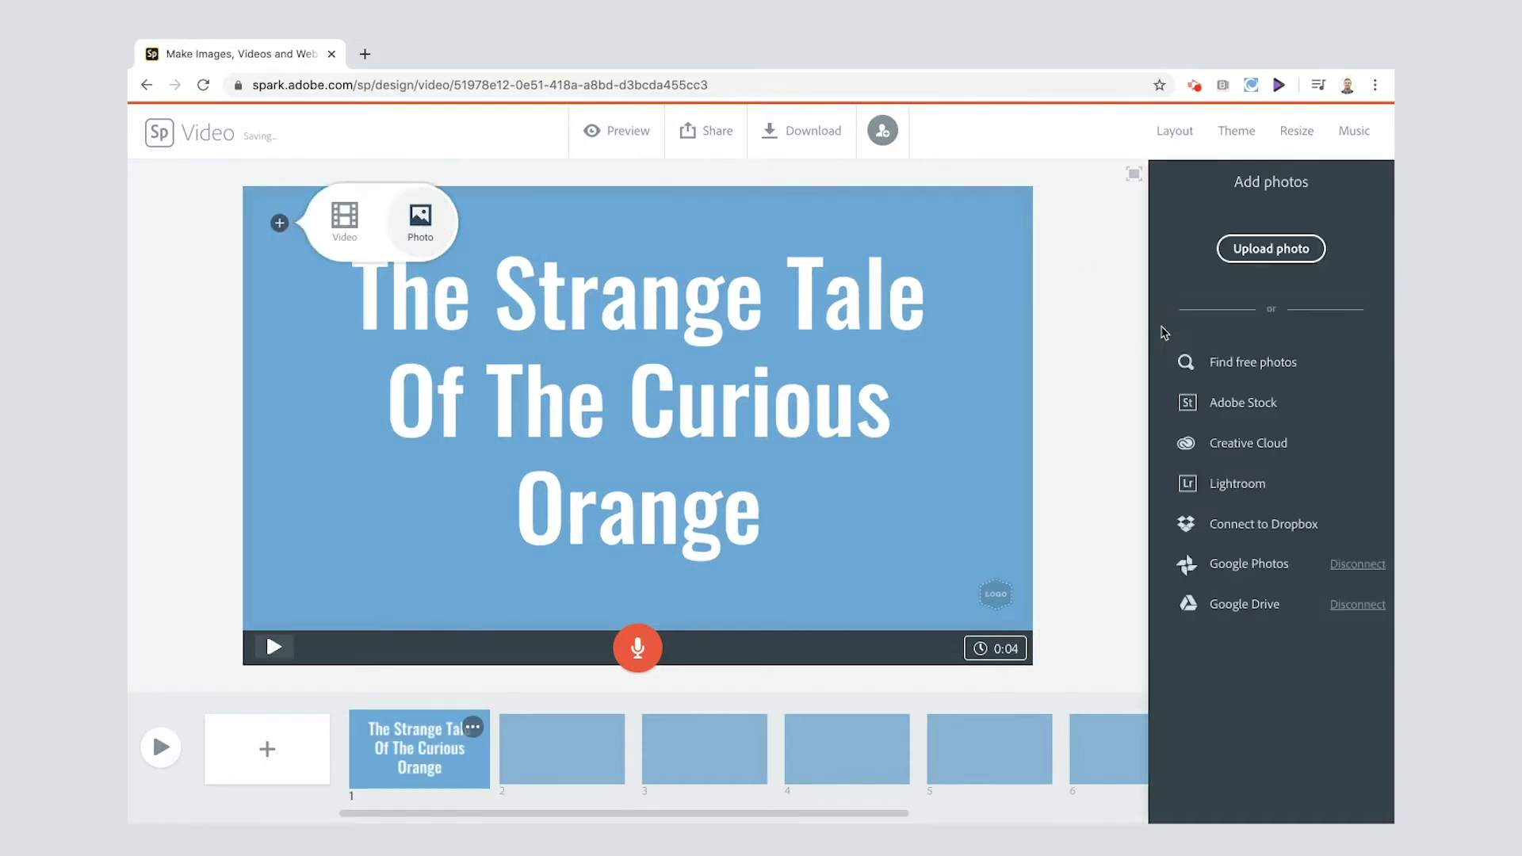
{"action": "left_click", "coordinate": [1238, 371]}
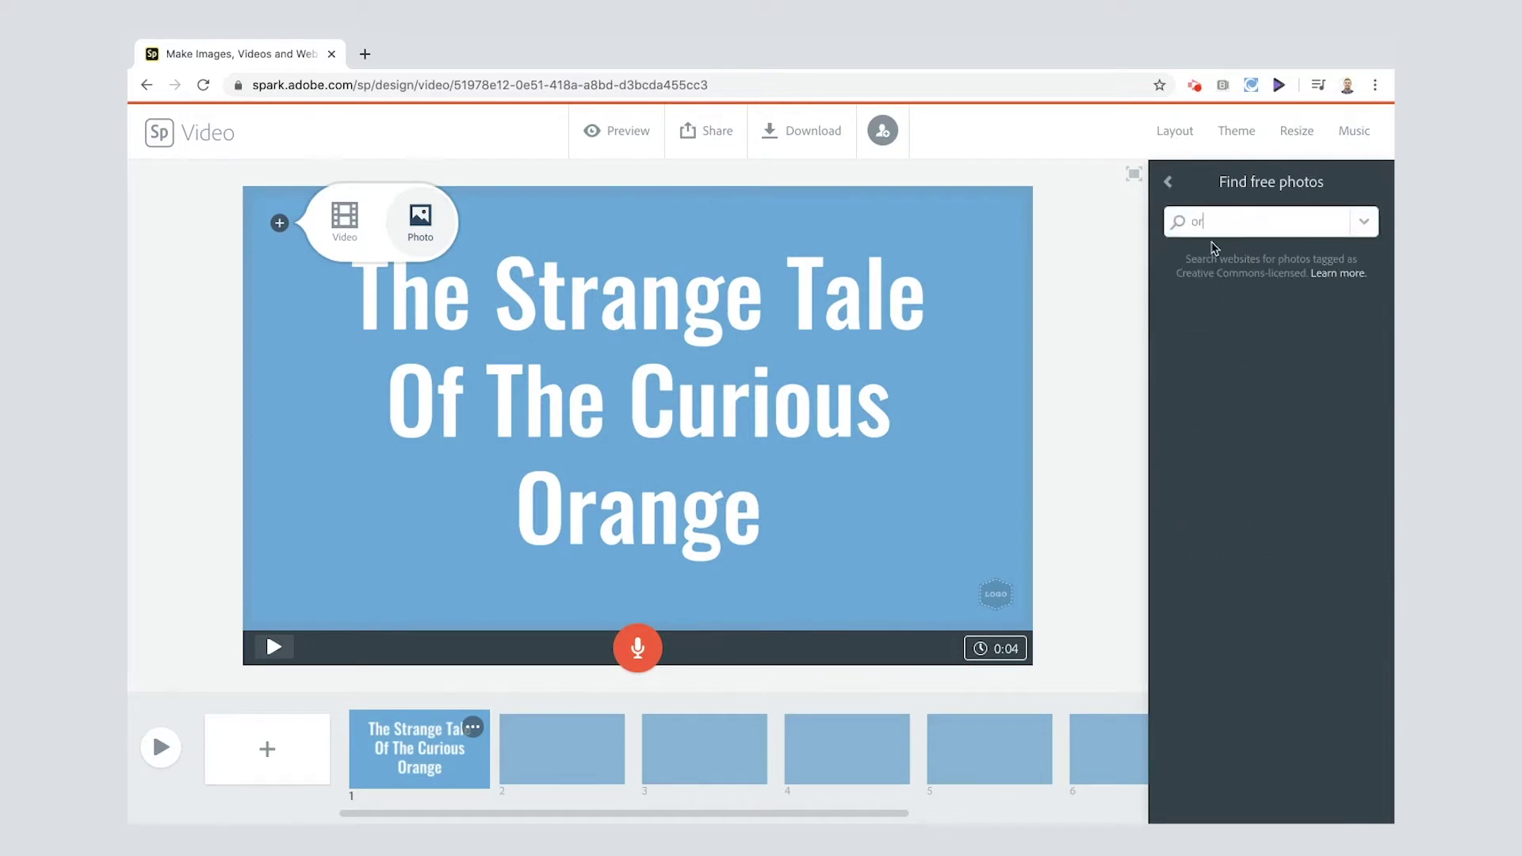
{"action": "key", "text": "Return"}
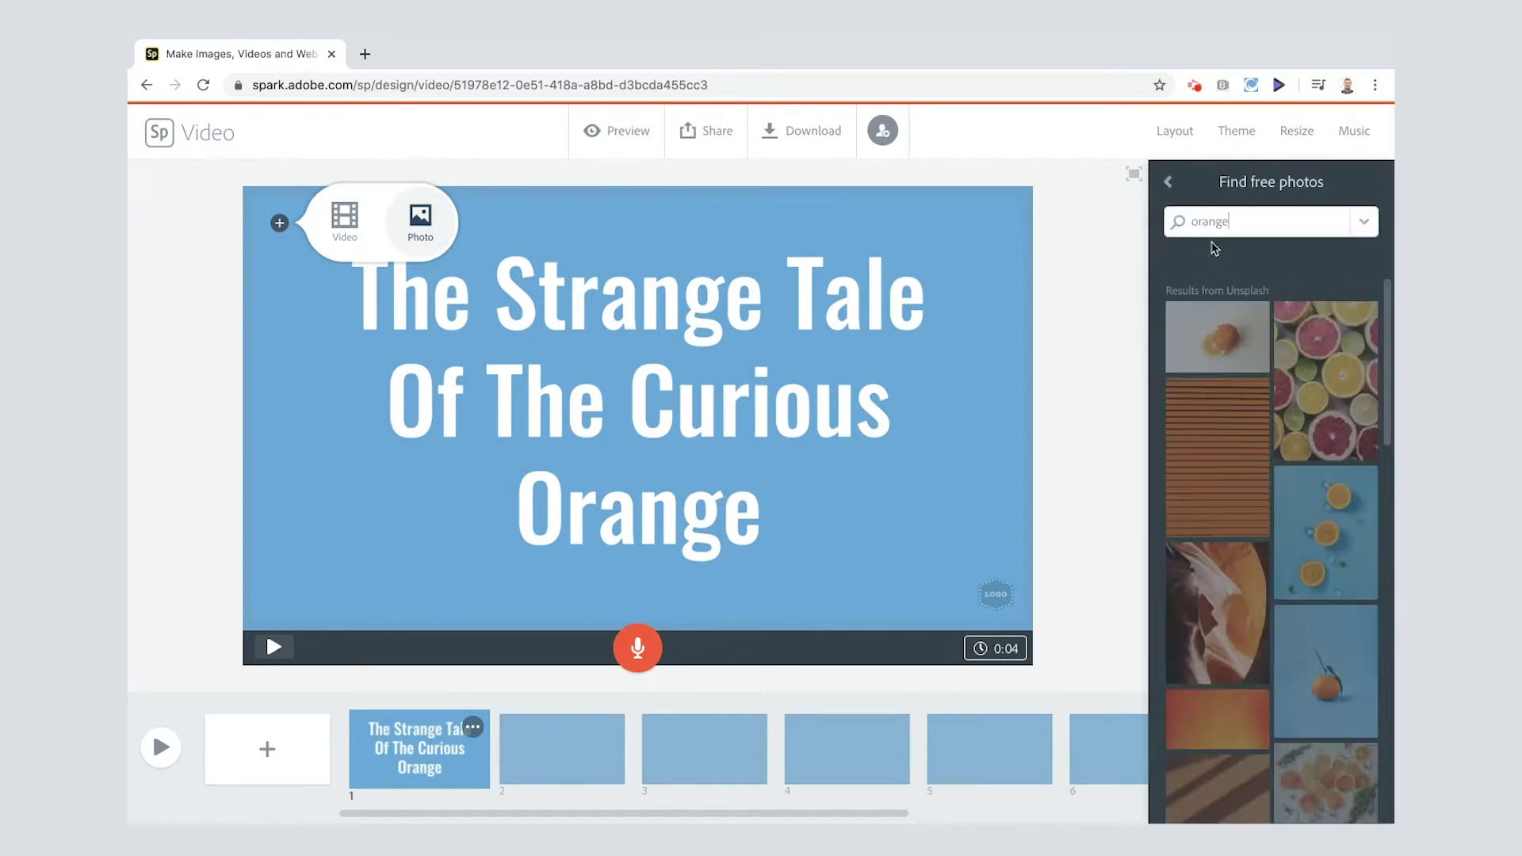
{"action": "left_click", "coordinate": [1313, 666]}
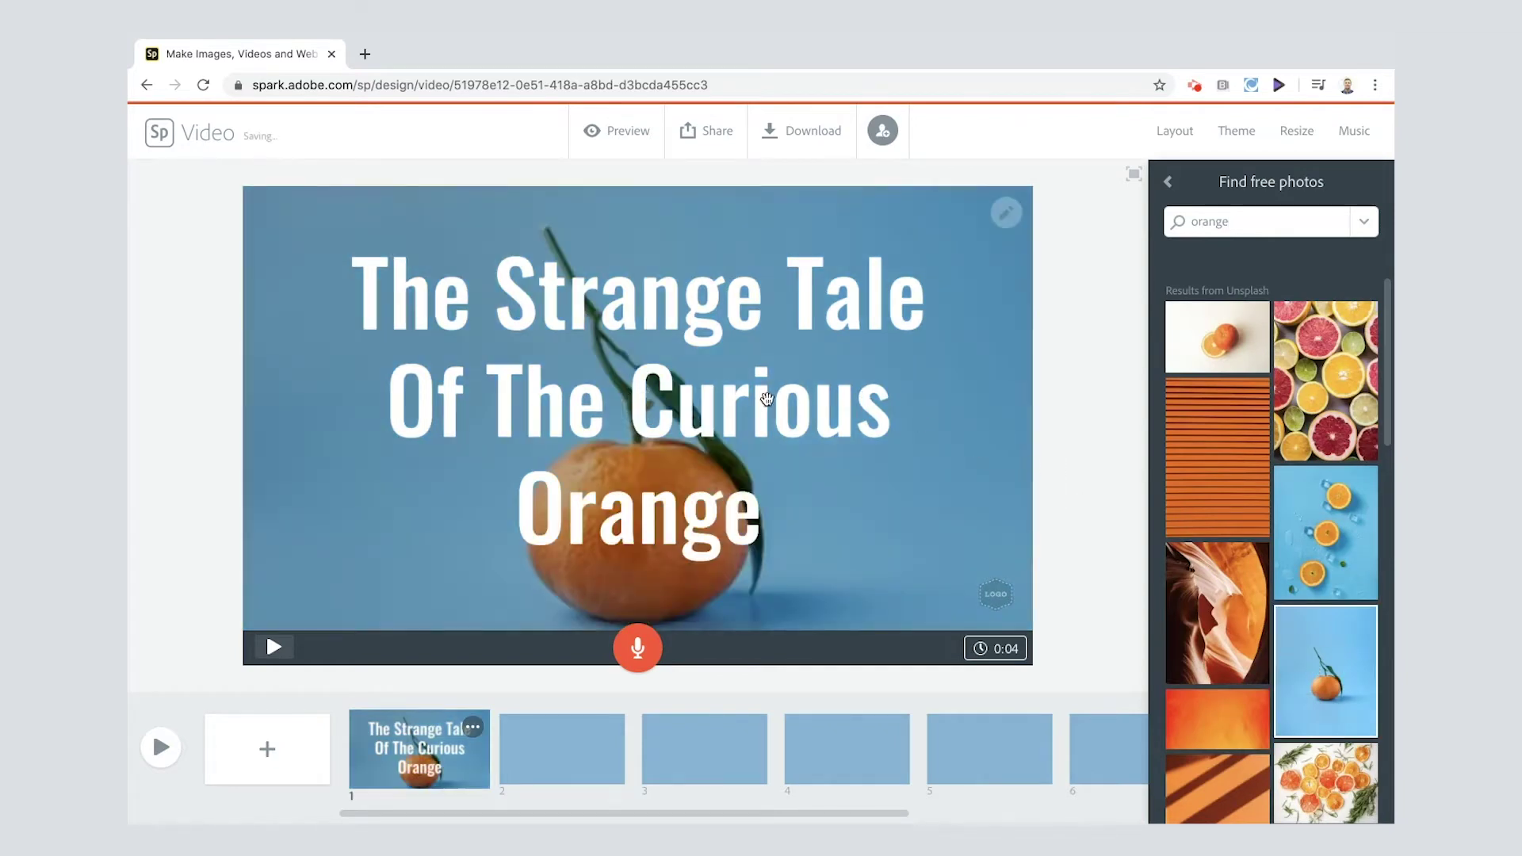
Step: Shift the title to the left and zoom and pan the photo to frame the orange
{"action": "left_click", "coordinate": [717, 270]}
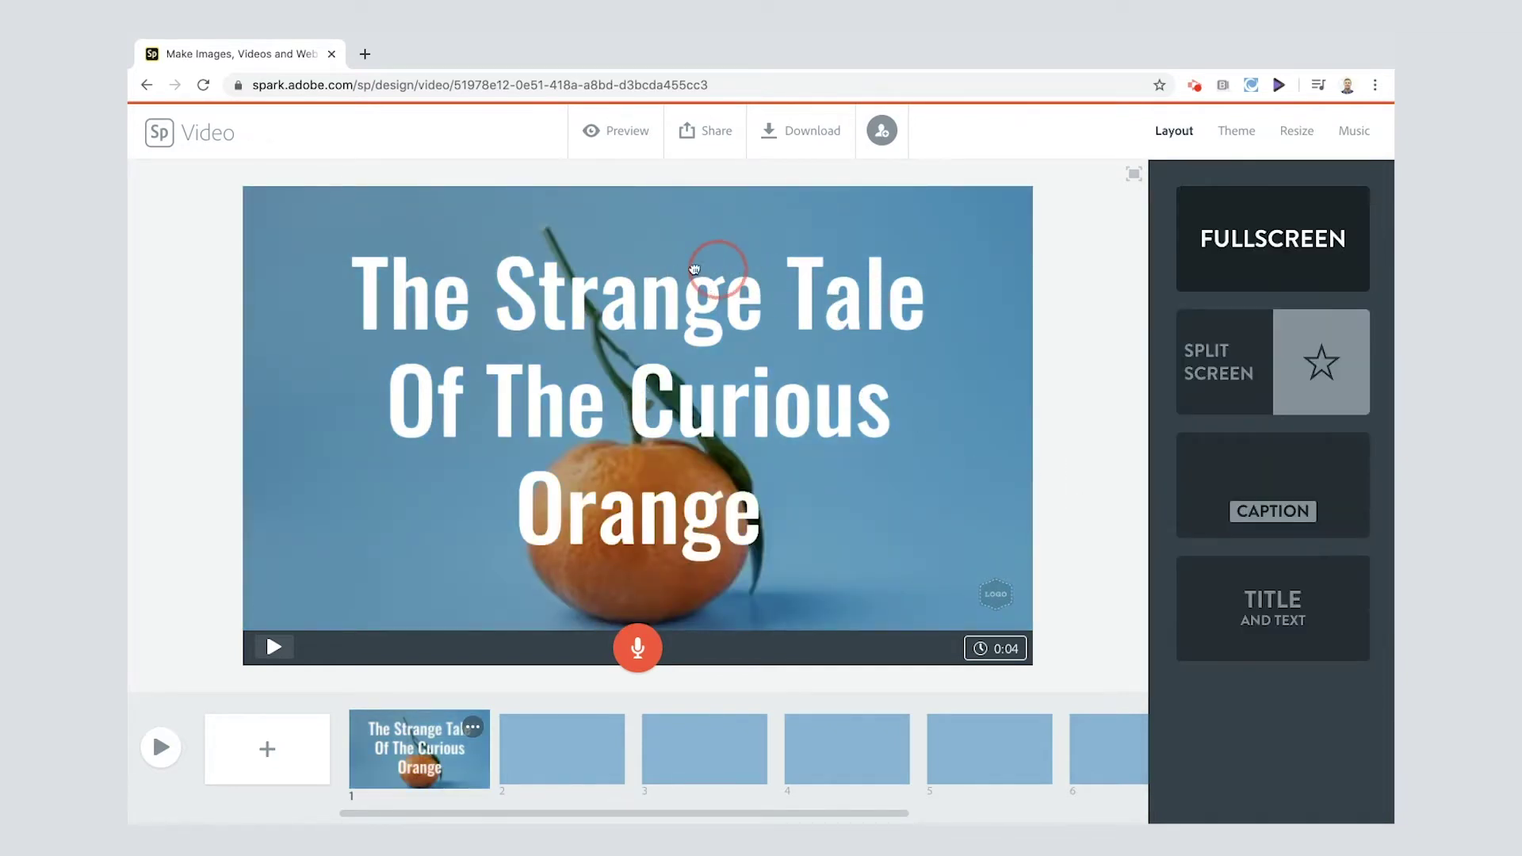
{"action": "left_click", "coordinate": [517, 288]}
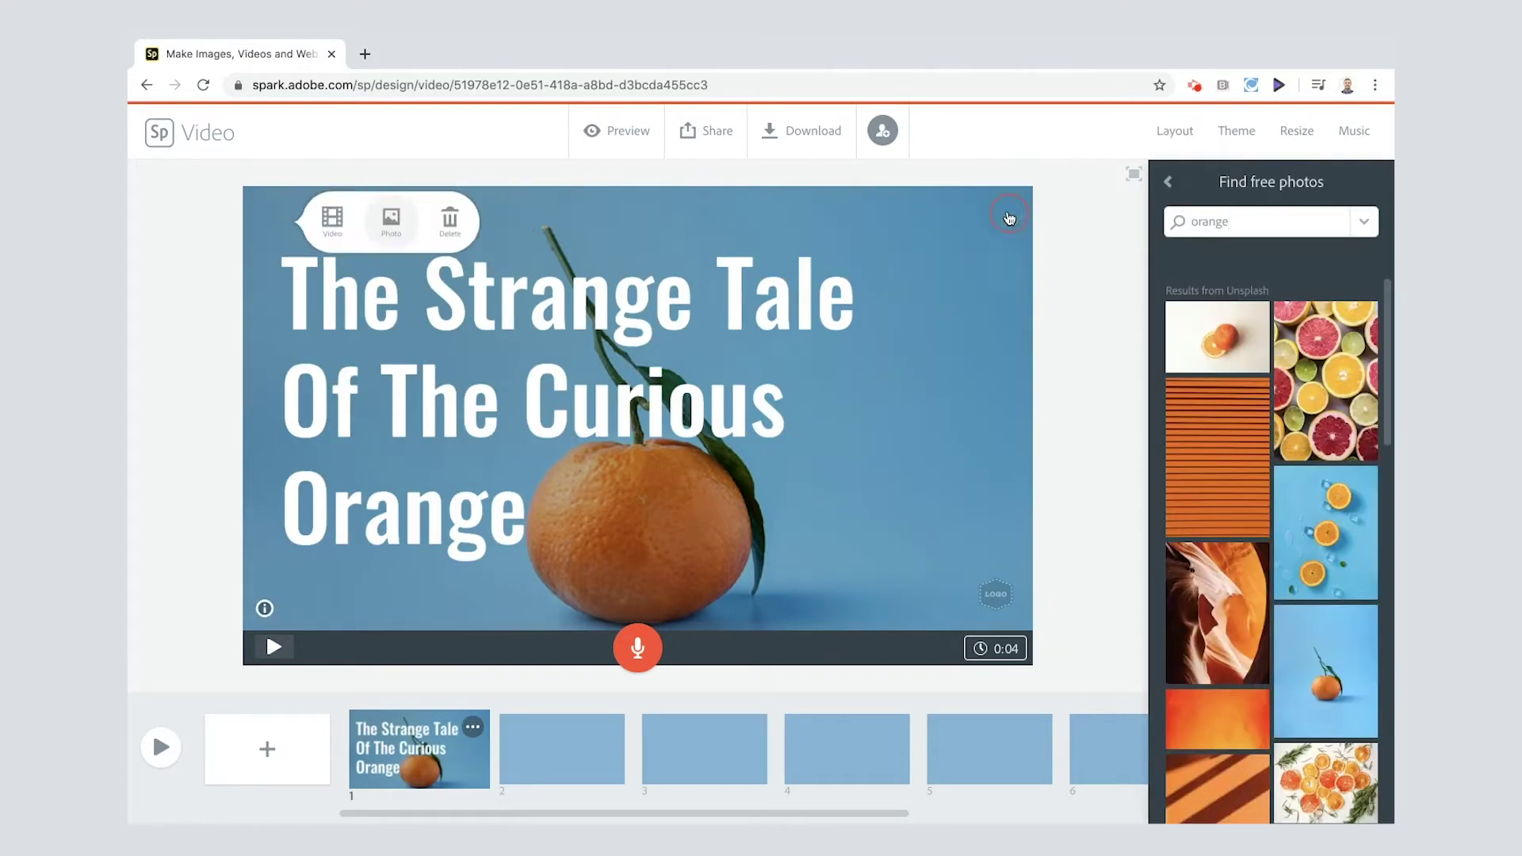
{"action": "left_click", "coordinate": [1006, 213]}
{"action": "left_click", "coordinate": [1007, 246]}
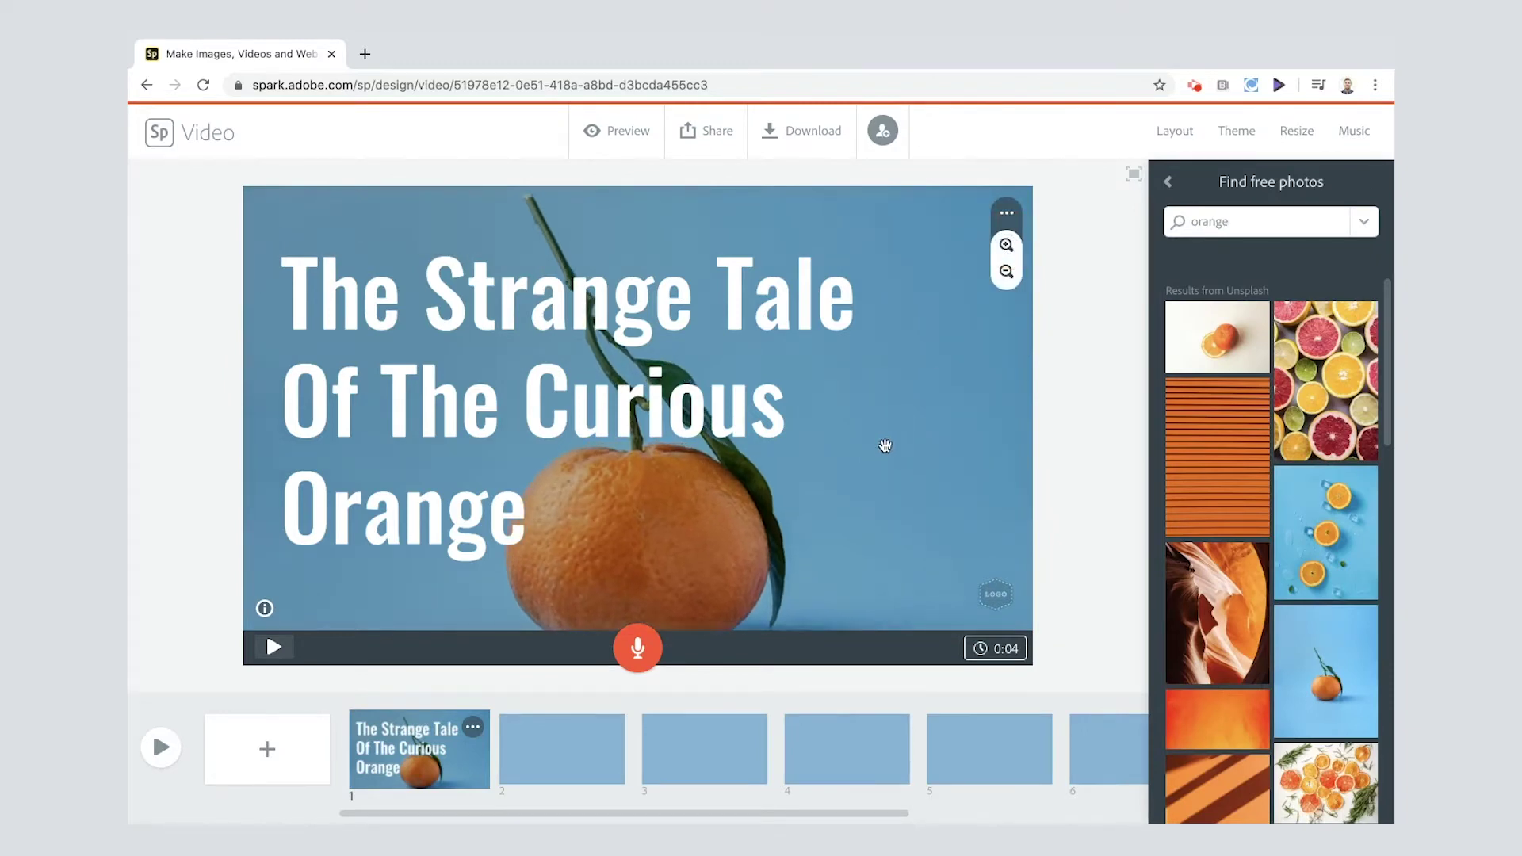
{"action": "left_click_drag", "start_coordinate": [883, 441], "coordinate": [970, 385]}
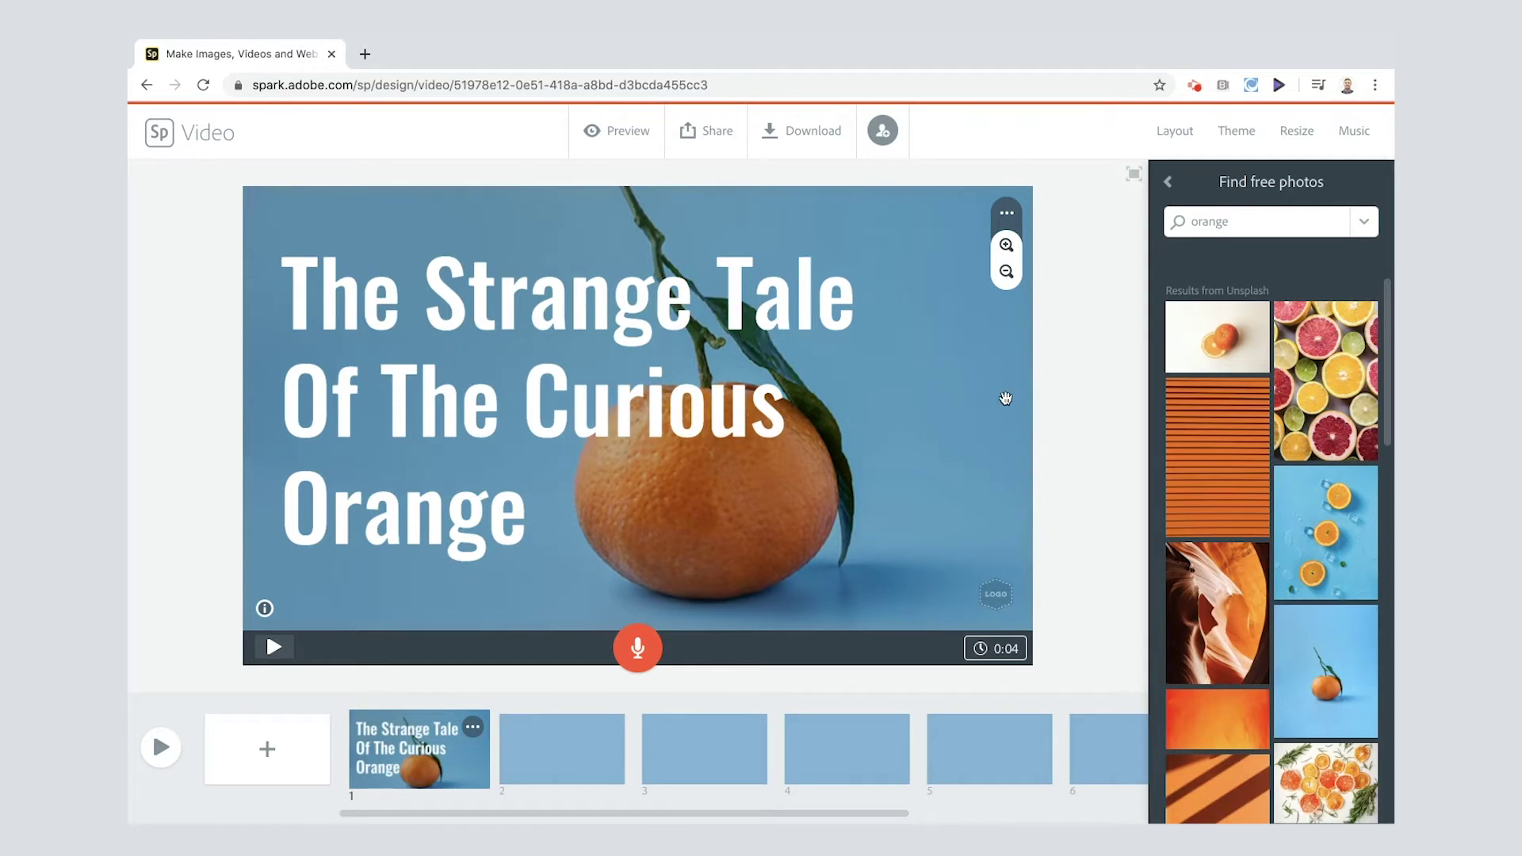
{"action": "left_click", "coordinate": [1050, 415]}
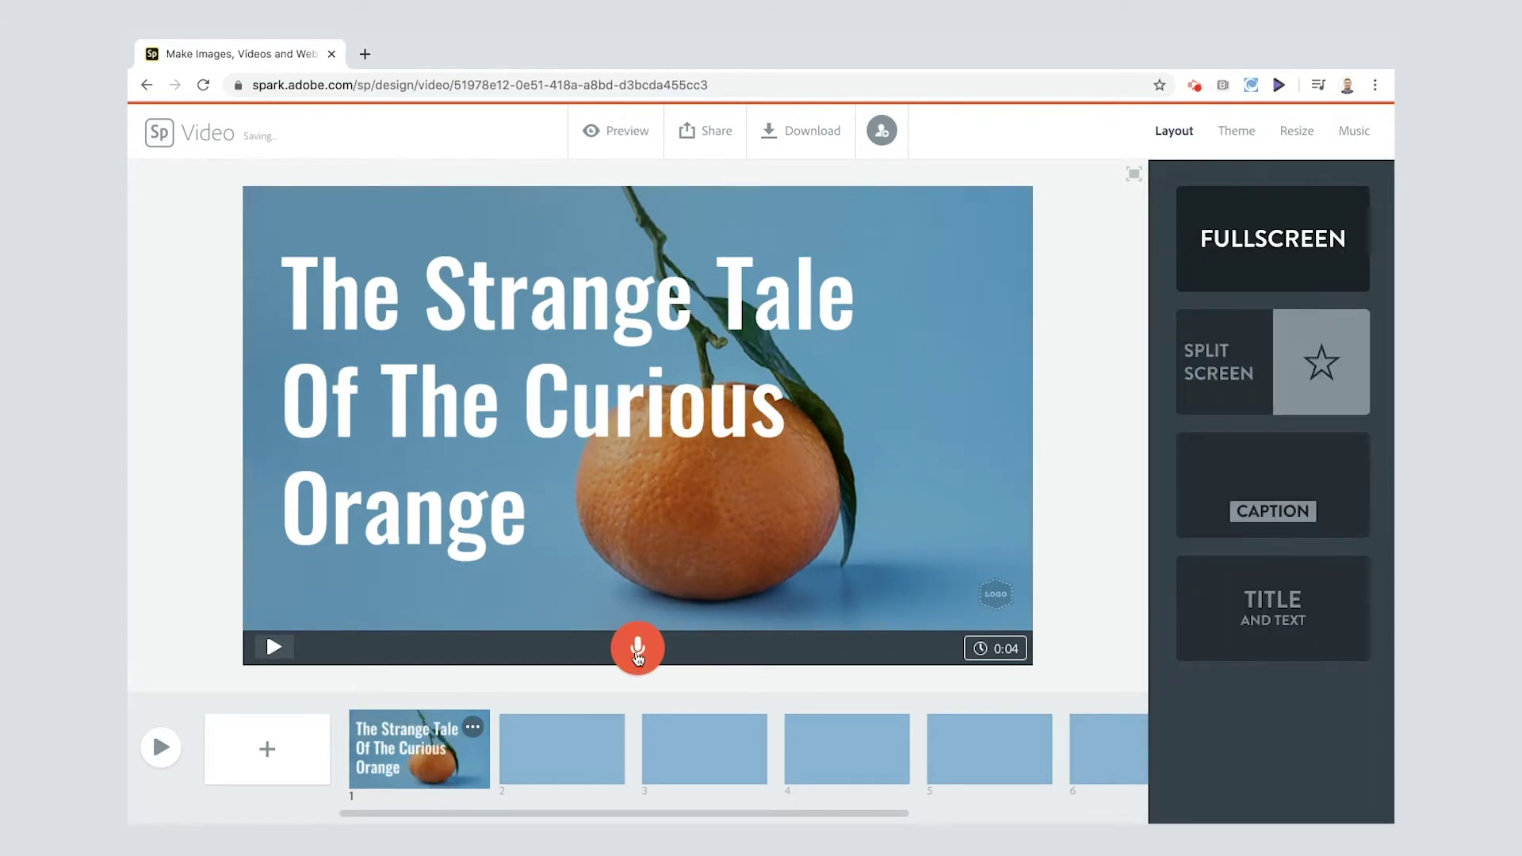
Step: Record a voiceover for the title slide, extending it to 0:05
{"action": "left_click", "coordinate": [637, 657]}
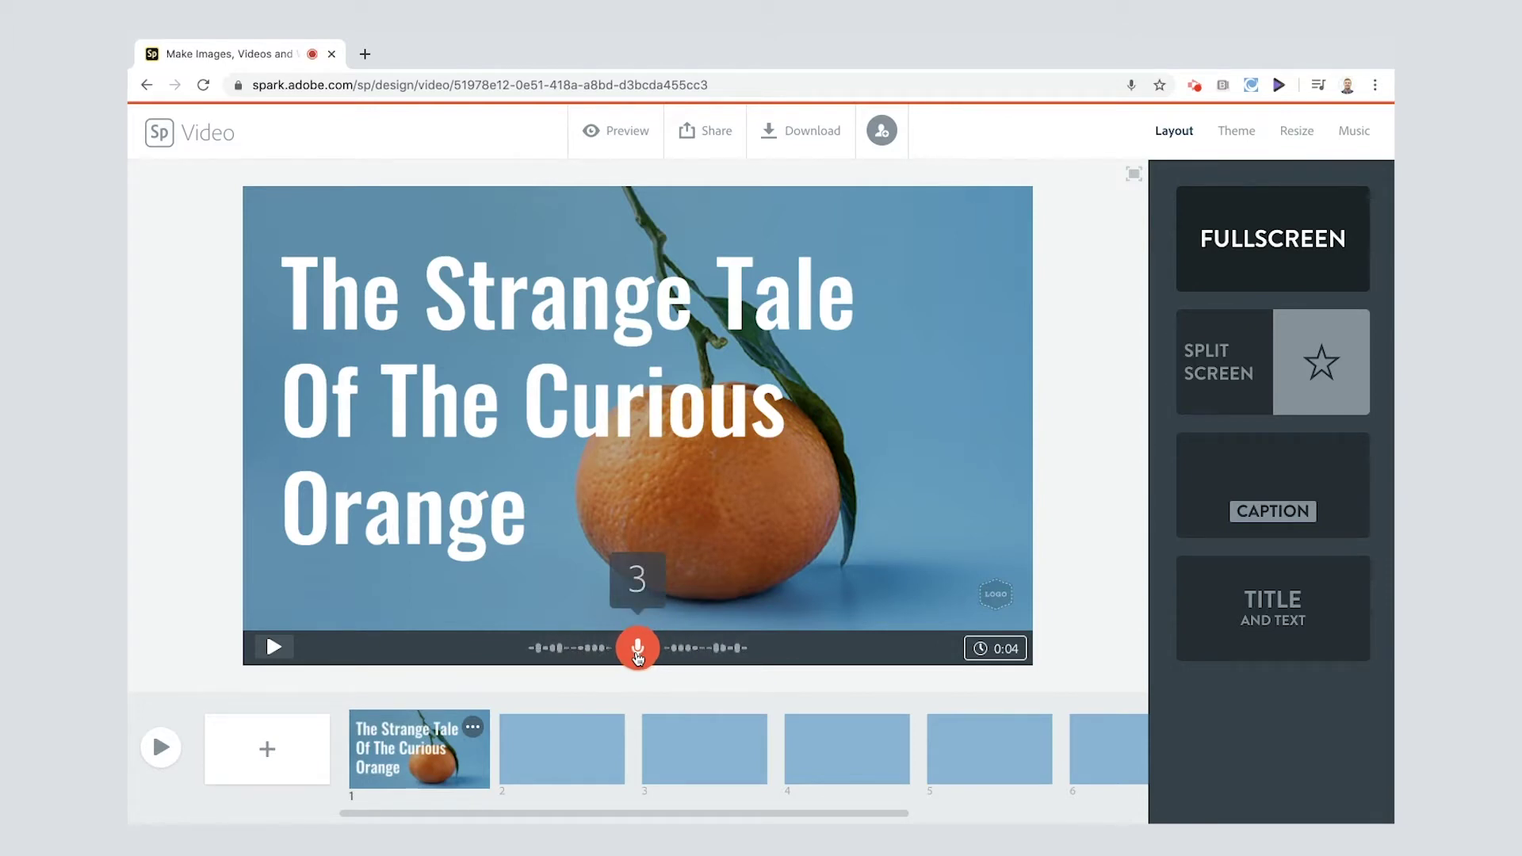
{"action": "left_click_drag", "start_coordinate": [638, 657], "coordinate": [637, 658]}
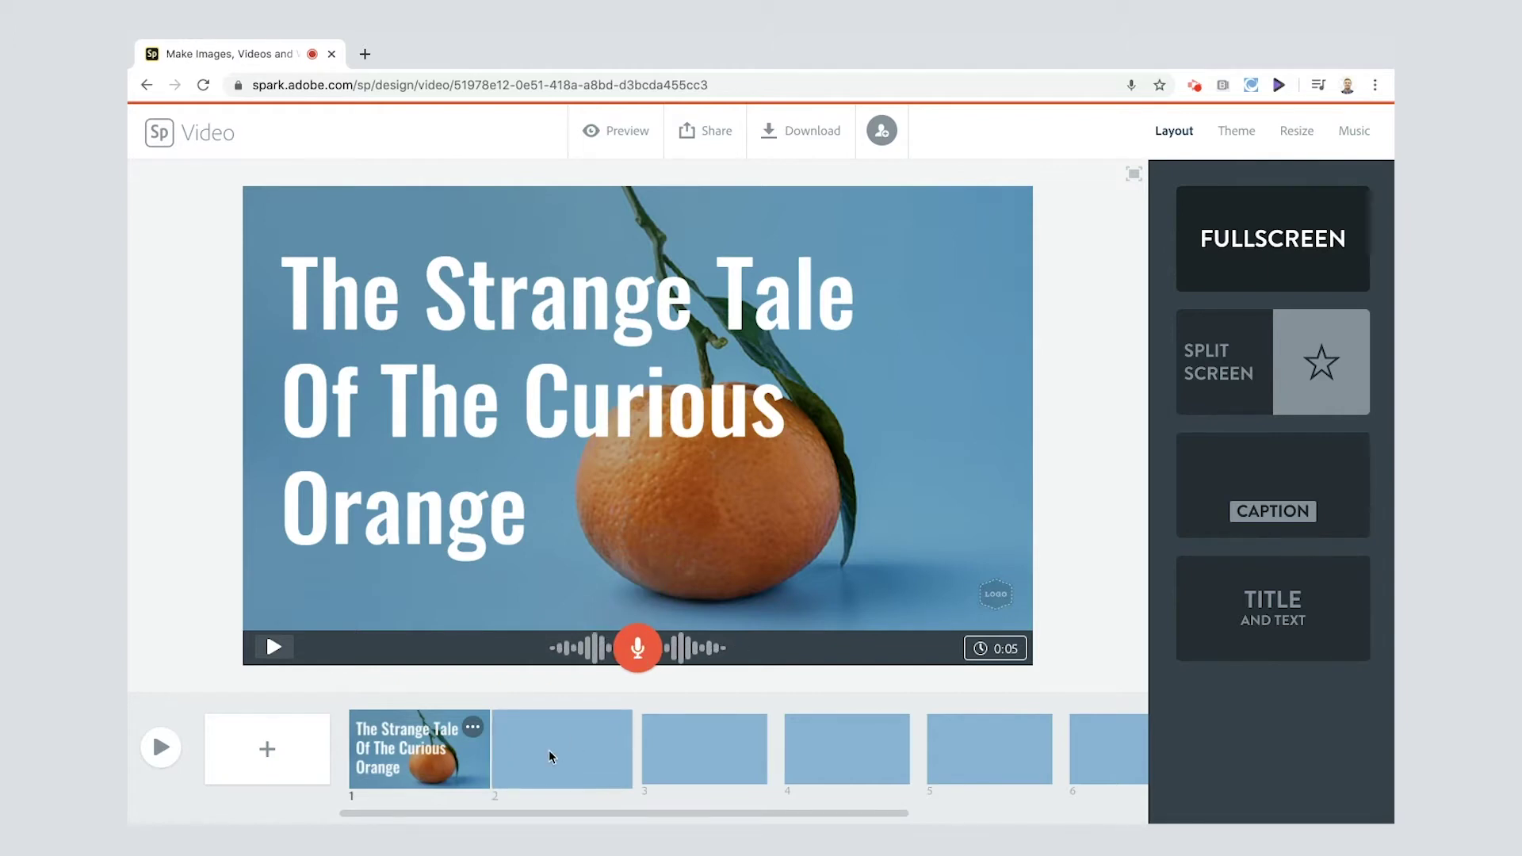
Step: Record an 11-second narration for slide 2 and check its duration in the narration options
{"action": "left_click", "coordinate": [553, 757]}
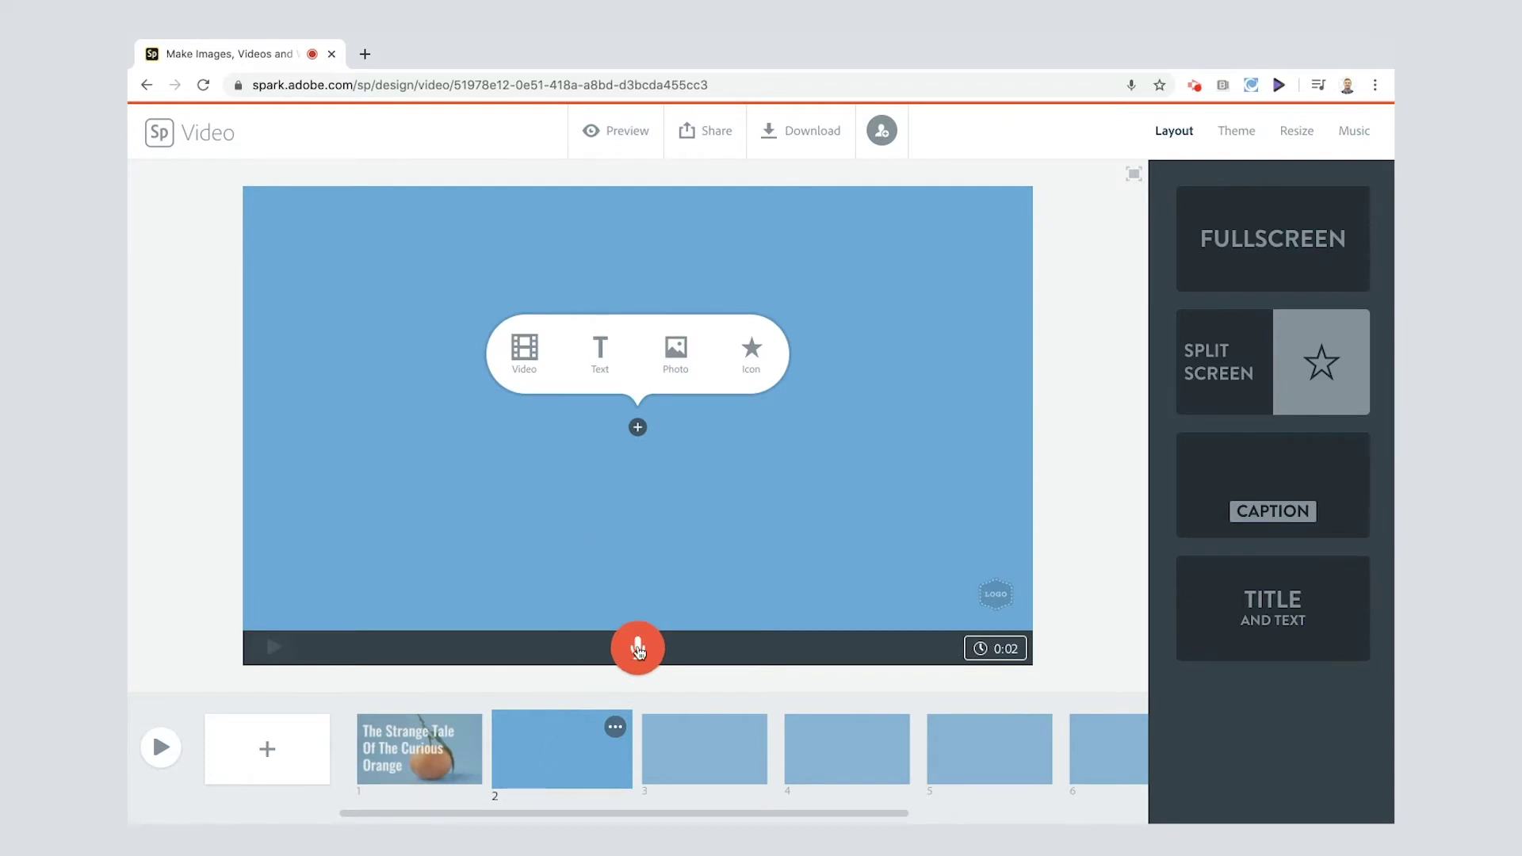
{"action": "left_click_drag", "start_coordinate": [639, 651], "coordinate": [639, 651]}
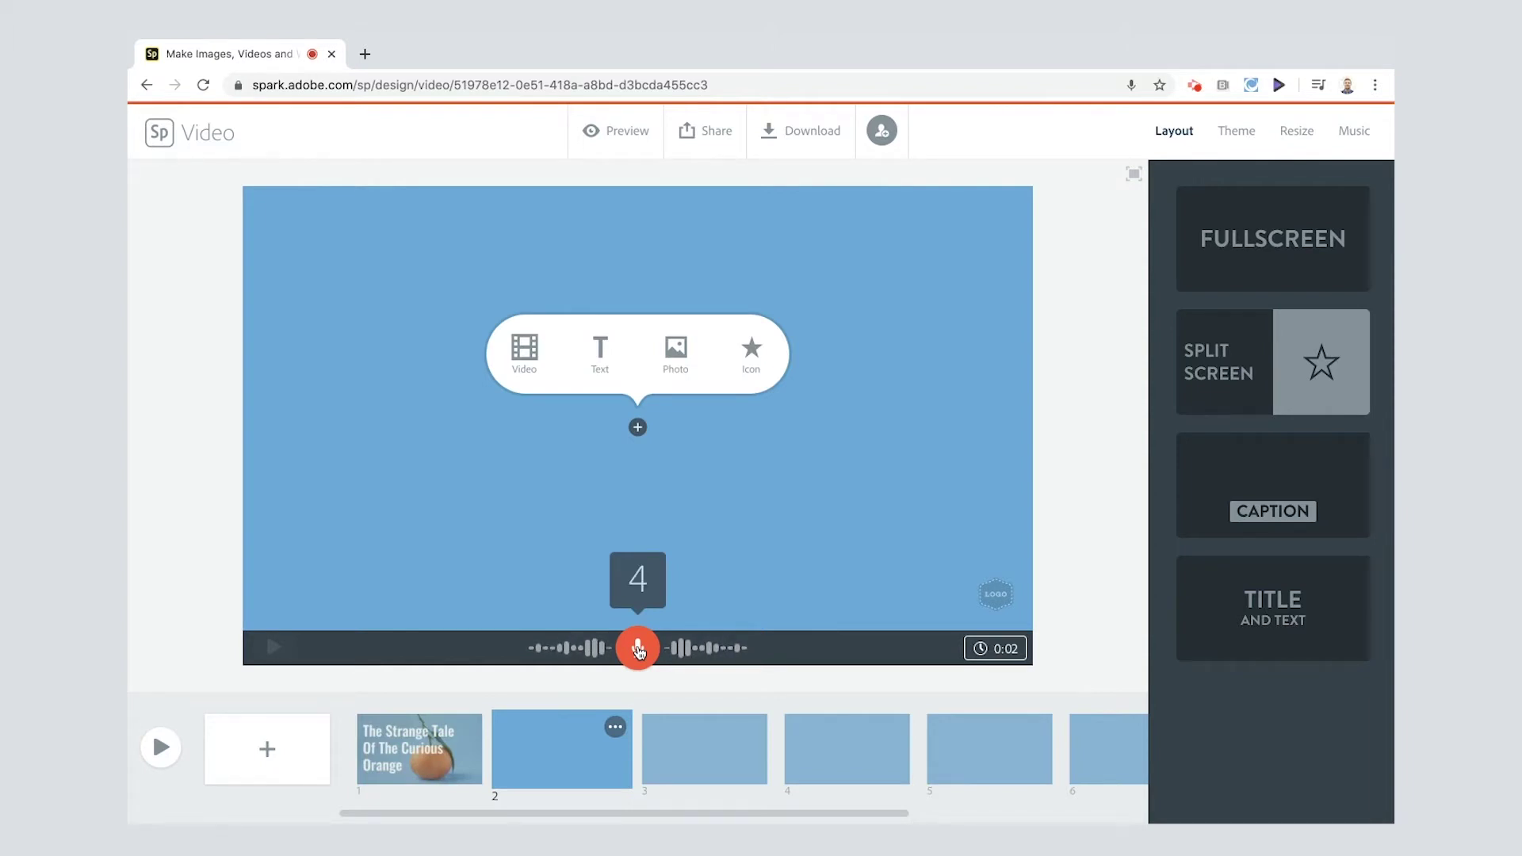
{"action": "left_click_drag", "start_coordinate": [639, 651], "coordinate": [639, 651]}
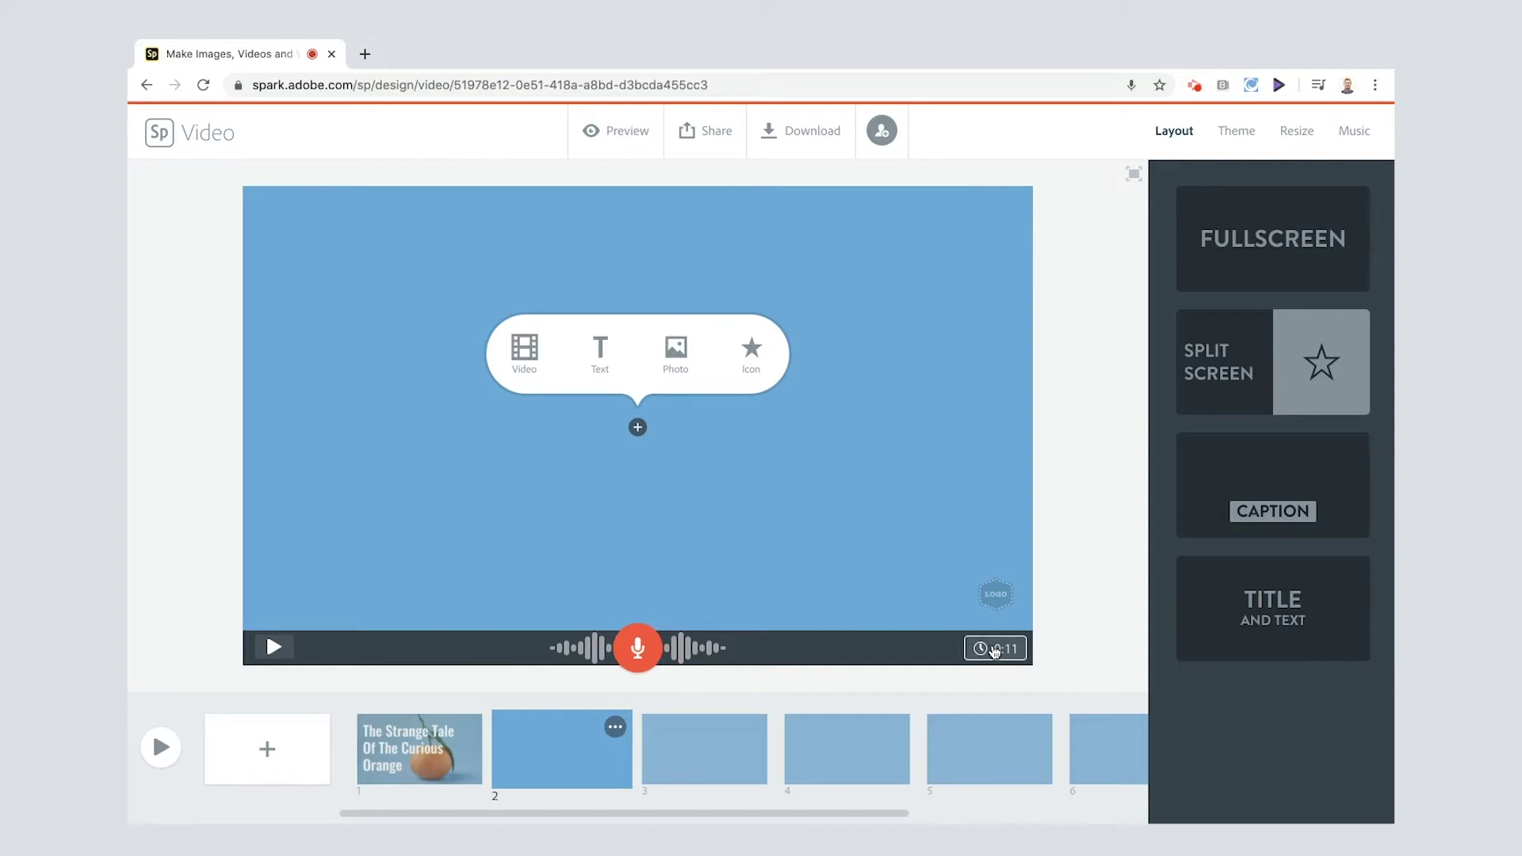
{"action": "left_click", "coordinate": [995, 652]}
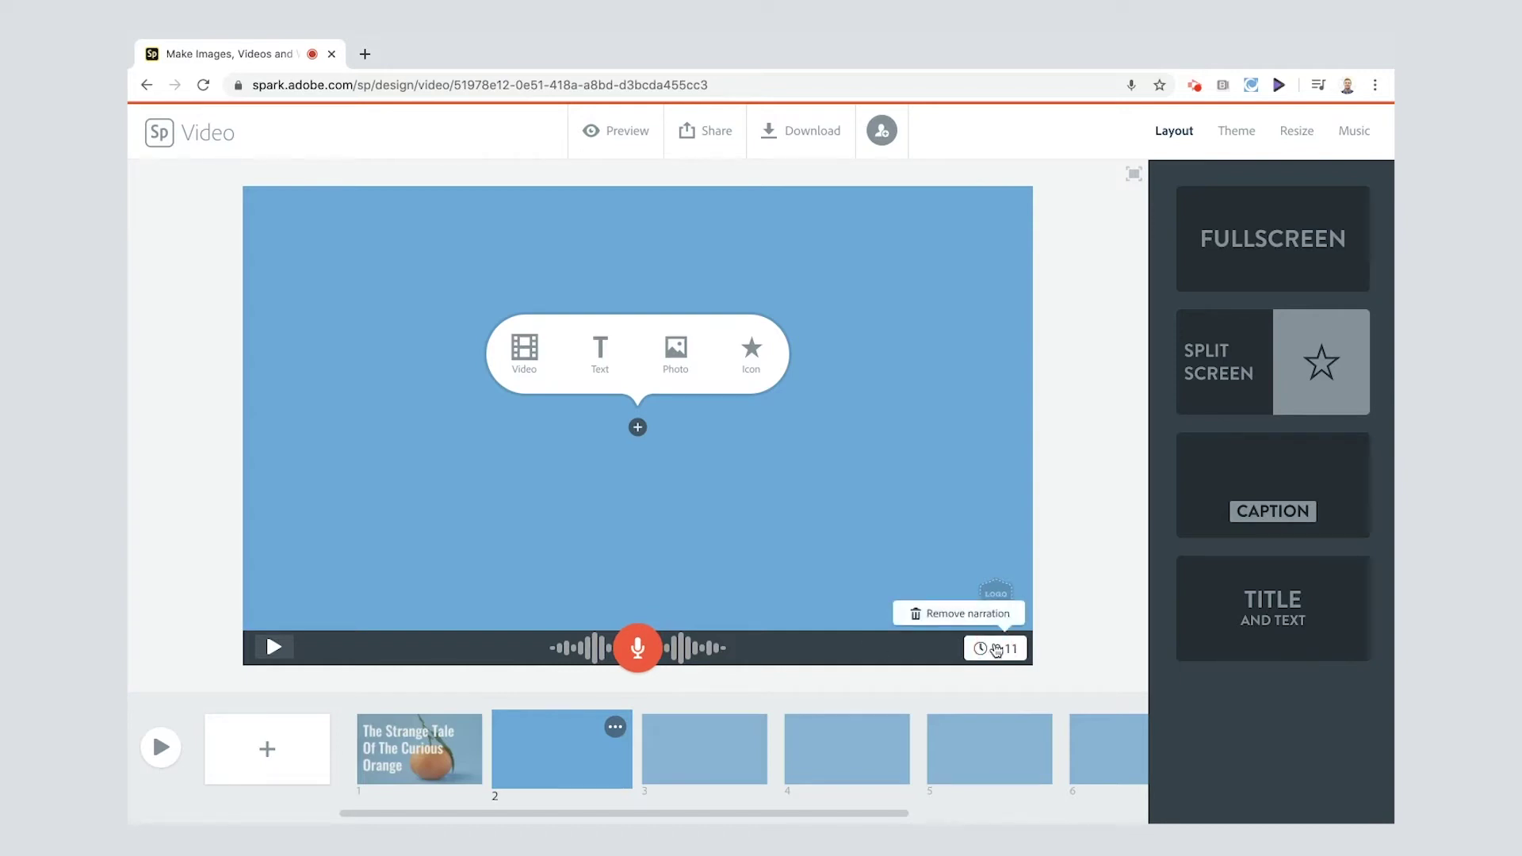
{"action": "left_click", "coordinate": [1065, 591]}
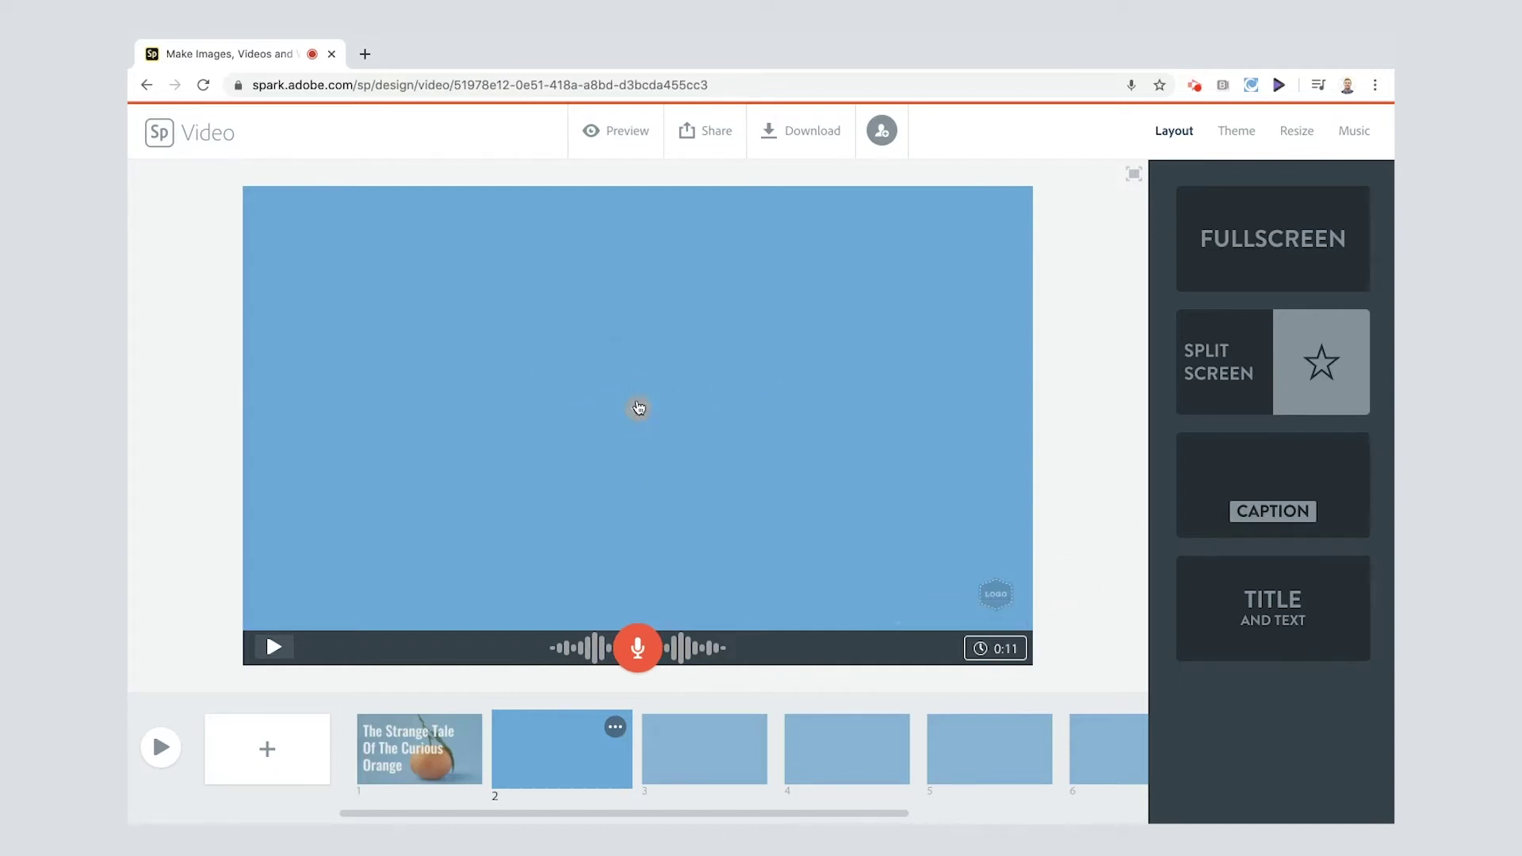
{"action": "left_click", "coordinate": [638, 407]}
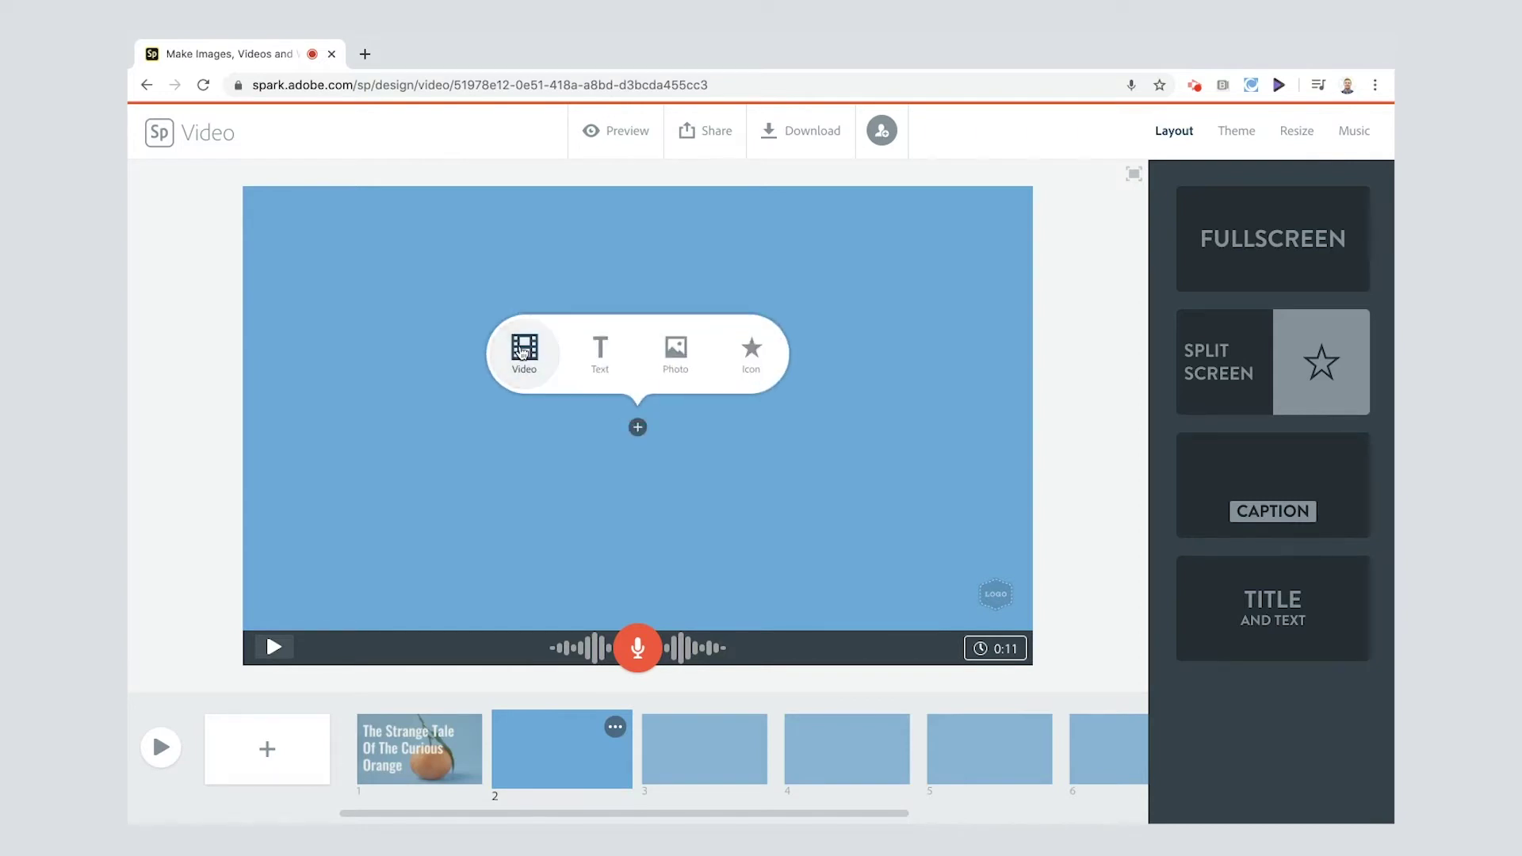
Step: Add the fridge-door video to slide 2, aligned to the voice, trimmed to start at 0:00.7, and save
{"action": "left_click", "coordinate": [523, 349]}
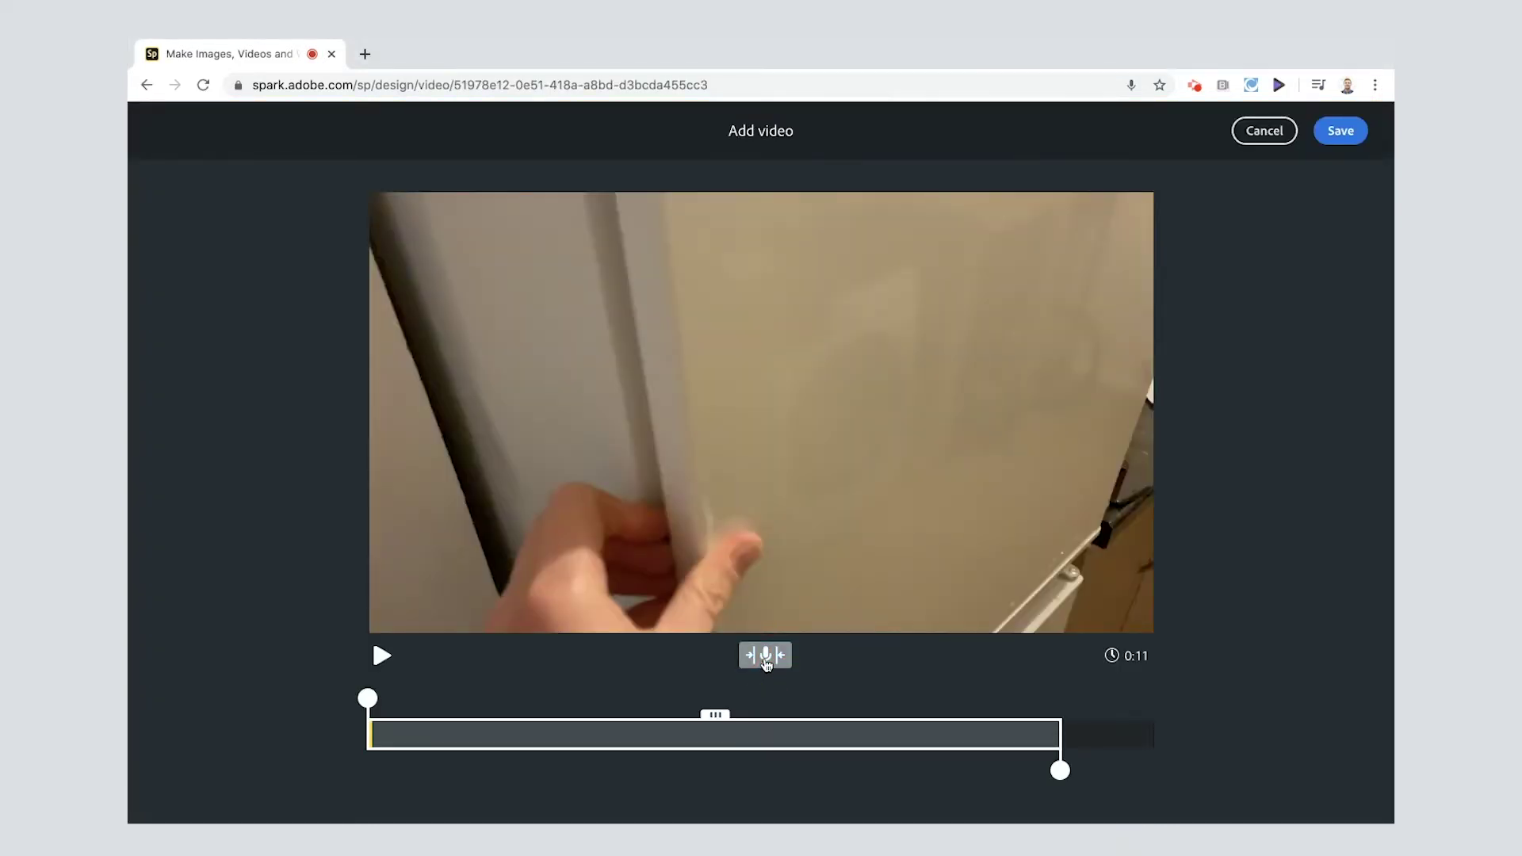
{"action": "left_click", "coordinate": [766, 662]}
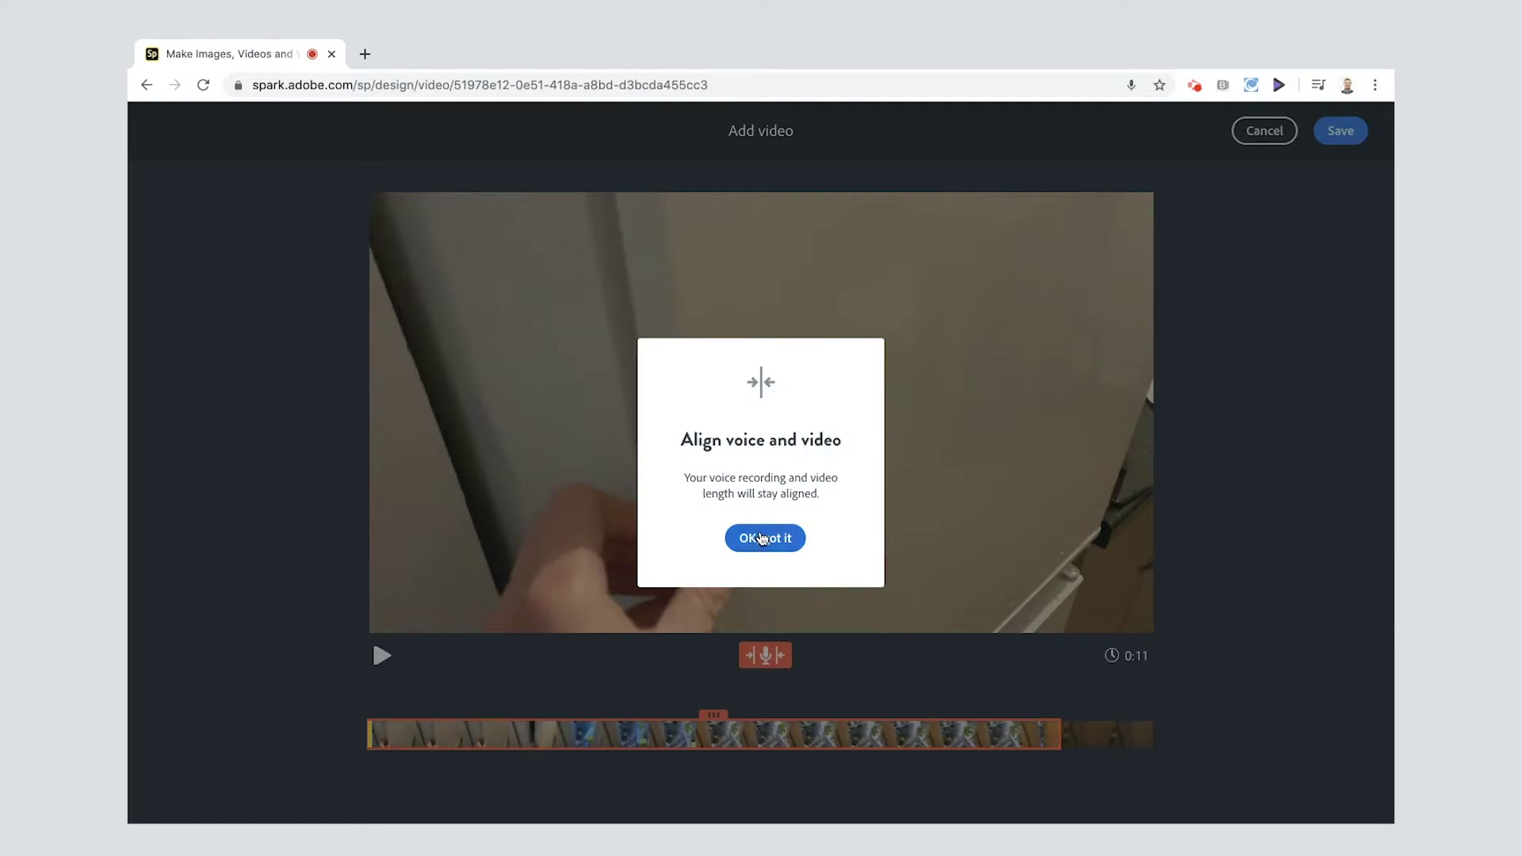
{"action": "left_click", "coordinate": [761, 538]}
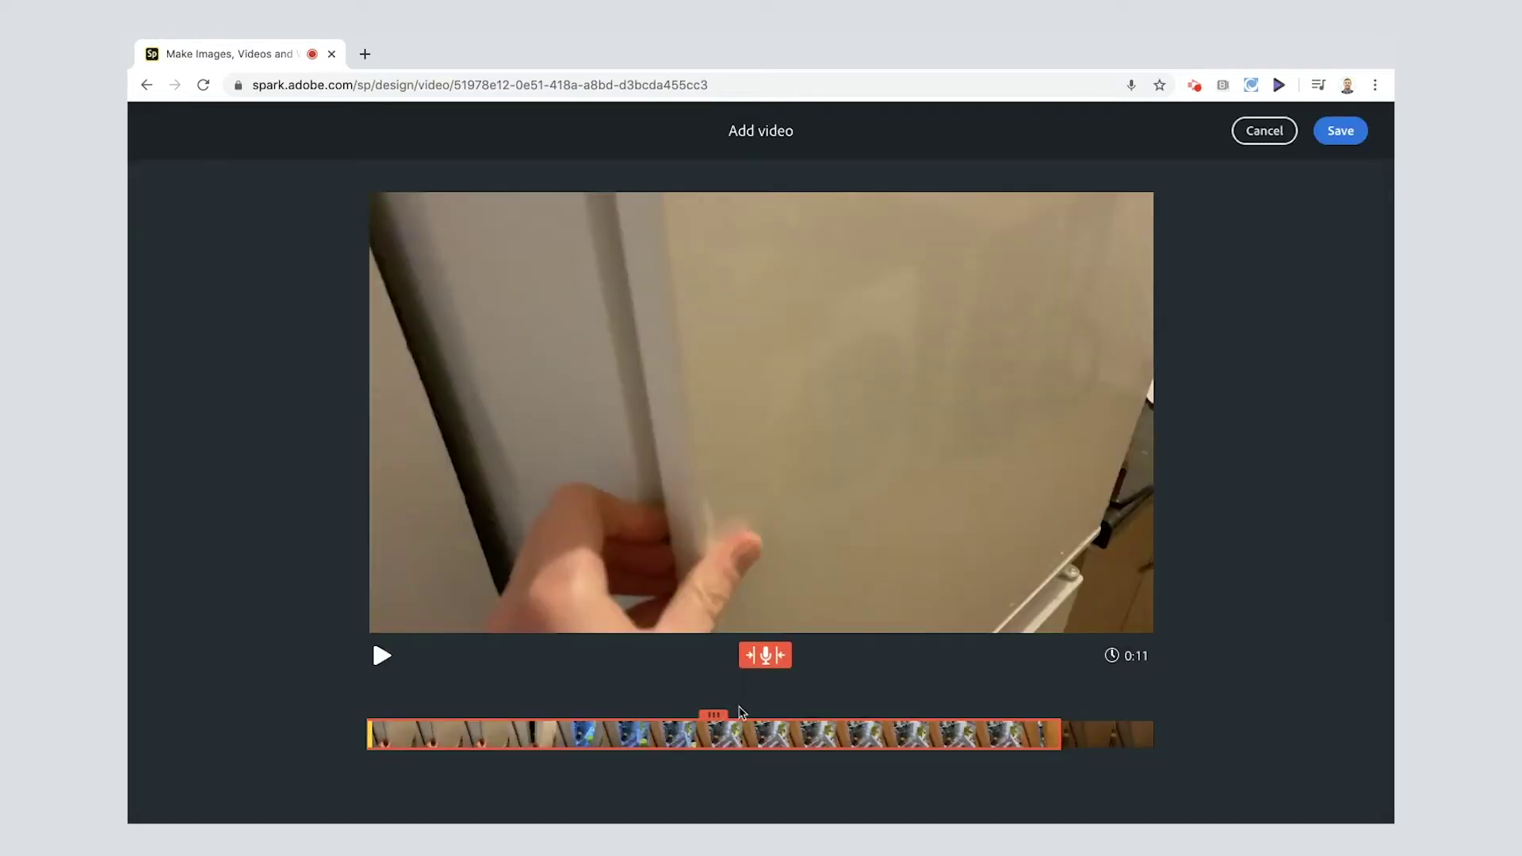
{"action": "left_click_drag", "start_coordinate": [738, 720], "coordinate": [763, 714]}
{"action": "left_click", "coordinate": [1340, 131]}
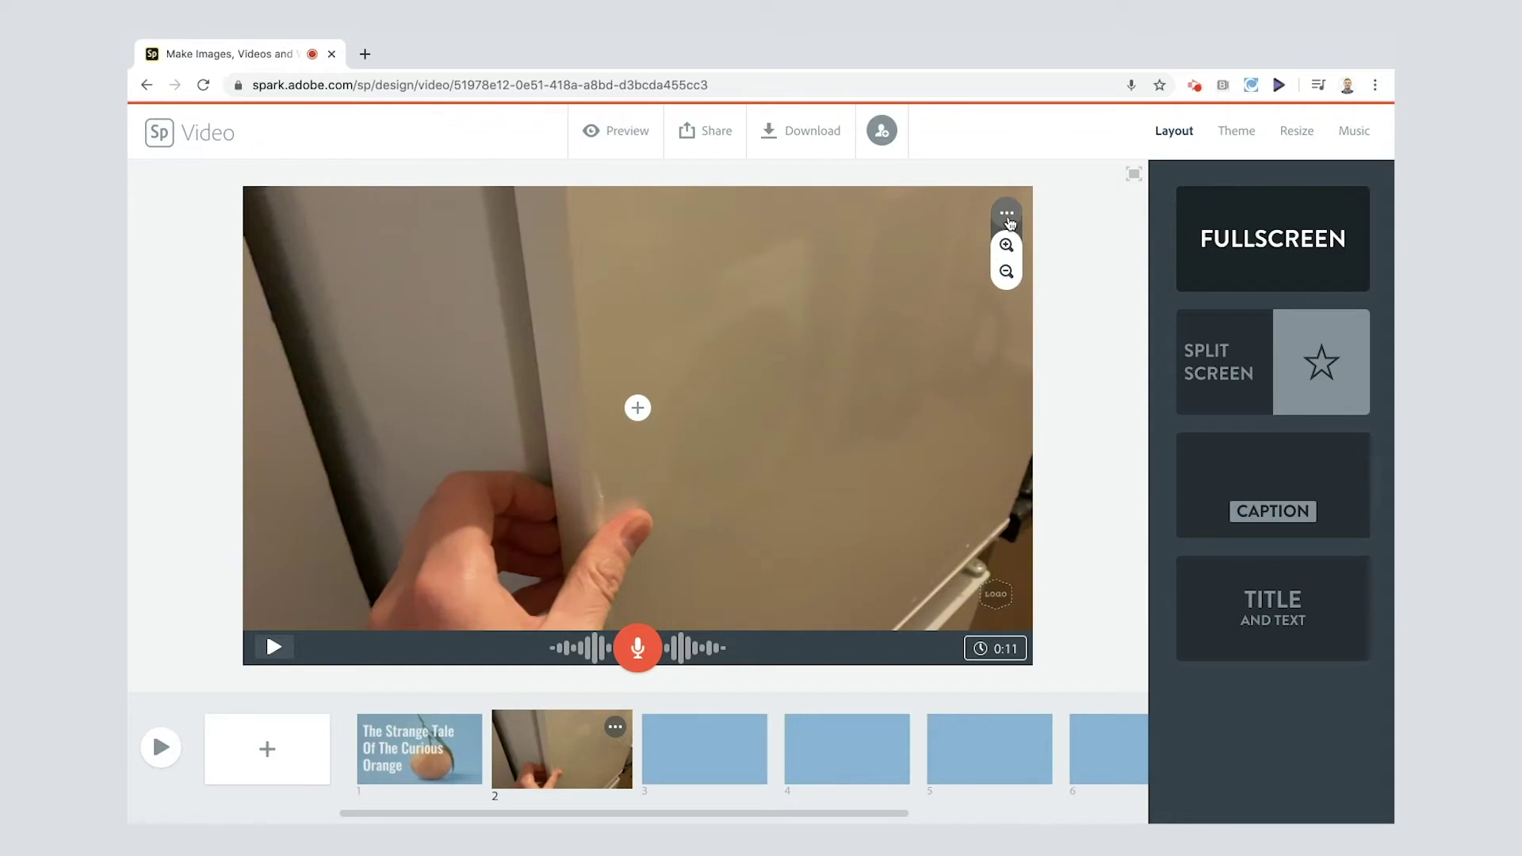
Step: Review the clip's Loud/Soft/Mute volume options, then move on to slide 3
{"action": "mouse_move", "coordinate": [1008, 273]}
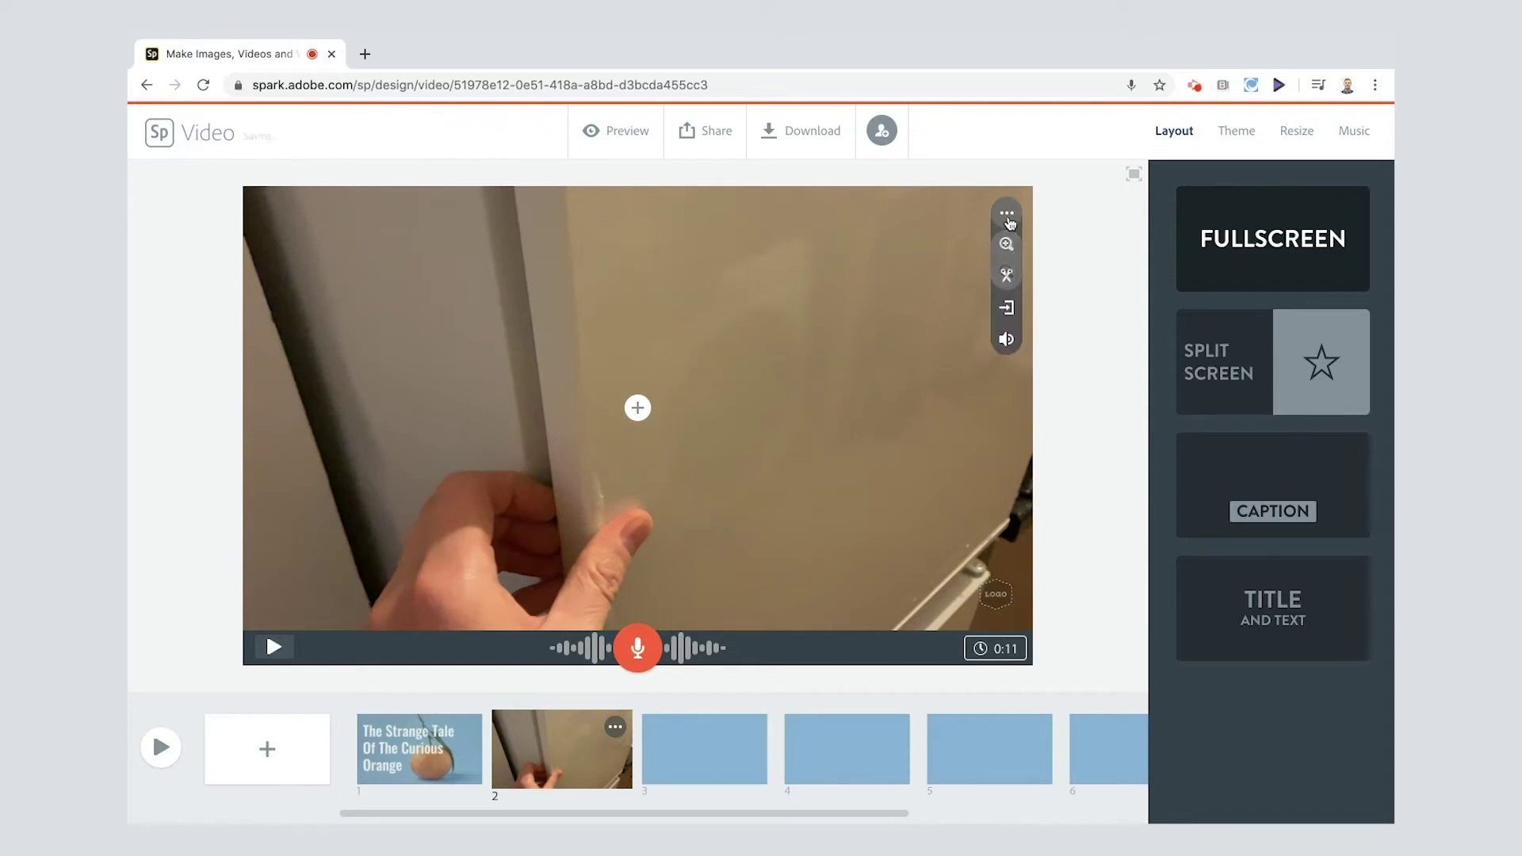
{"action": "left_click", "coordinate": [1006, 341]}
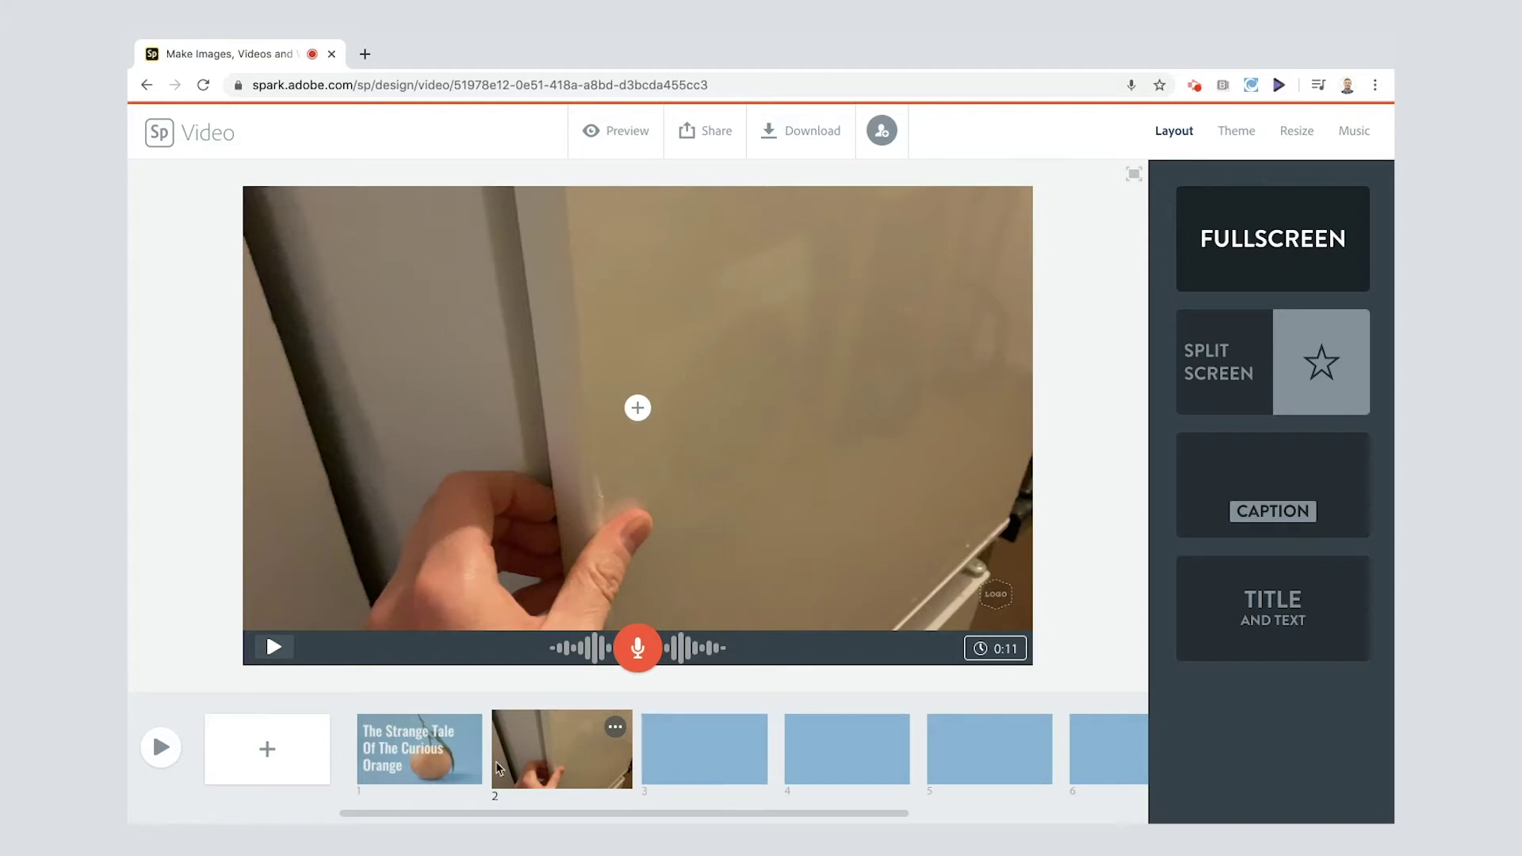
{"action": "left_click", "coordinate": [711, 750]}
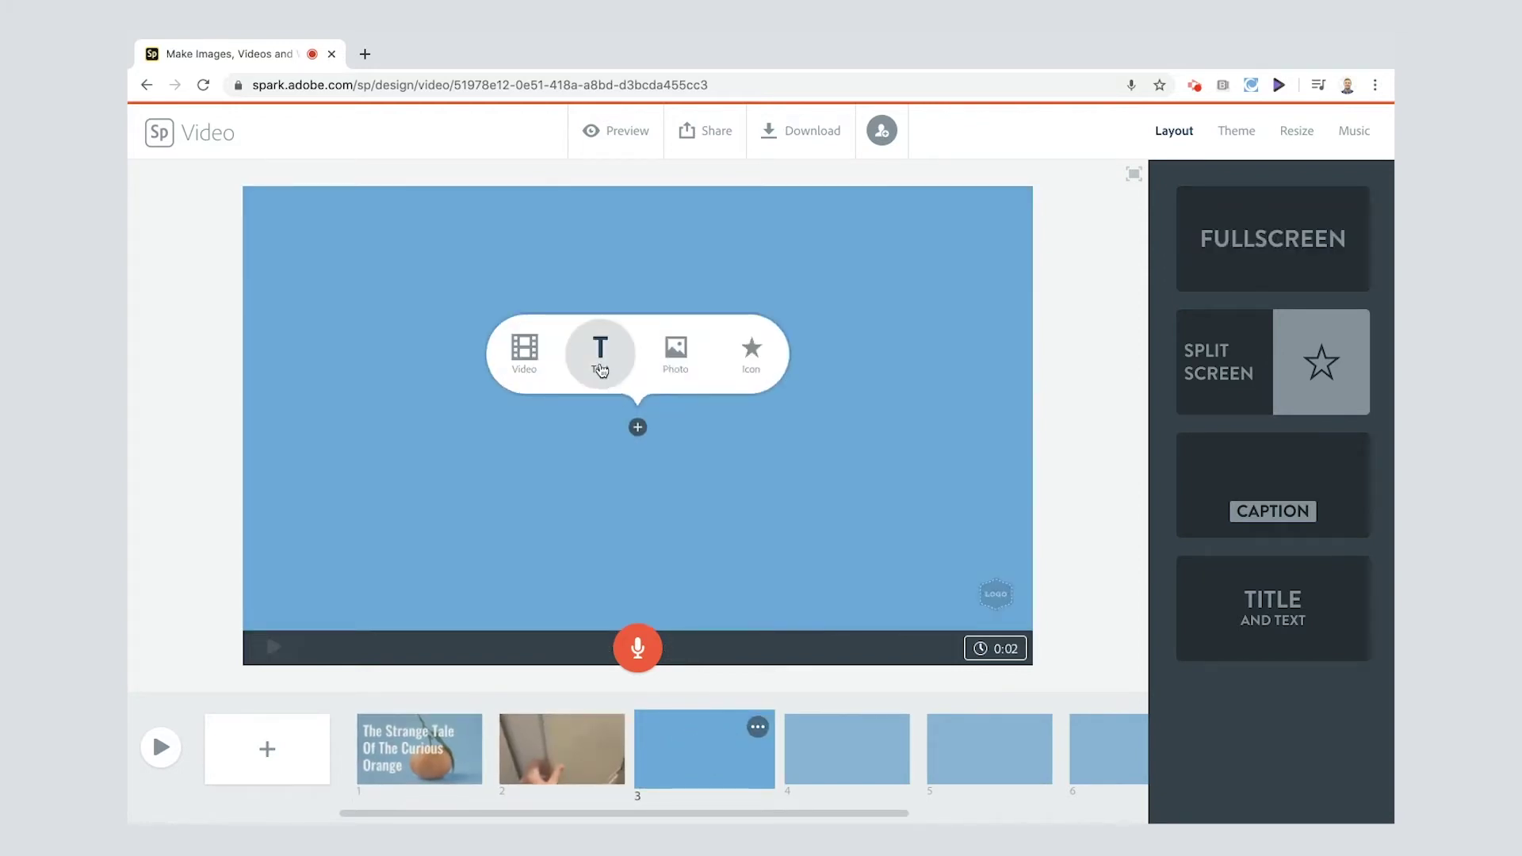
Step: Add escape.mp4 at its full 0:27 length to slide 3 and record a voiceover over it
{"action": "left_click", "coordinate": [524, 355]}
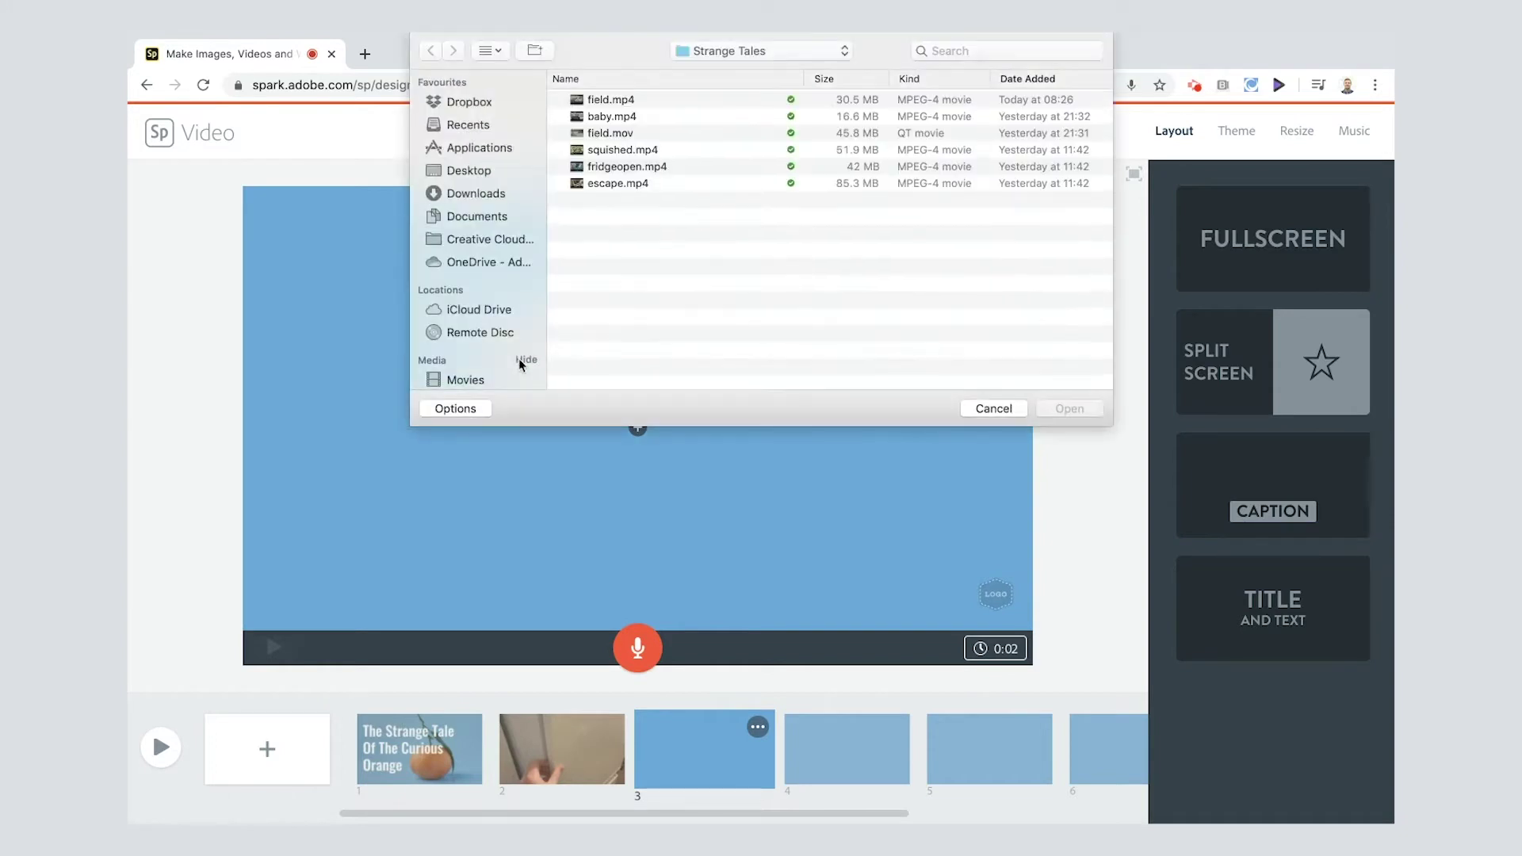
{"action": "left_click", "coordinate": [597, 185]}
{"action": "left_click", "coordinate": [1064, 408]}
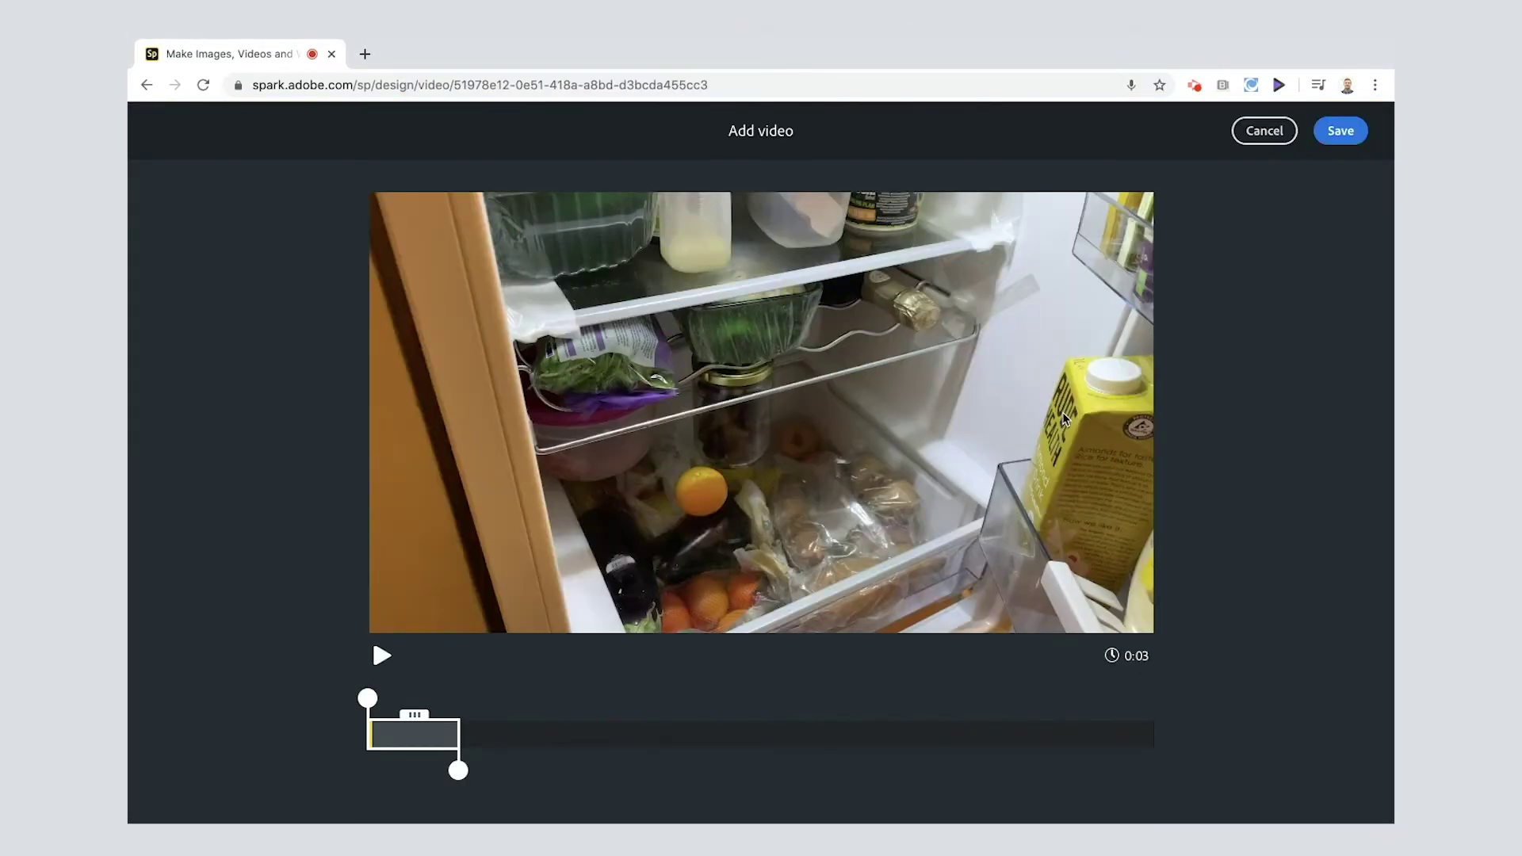
{"action": "left_click_drag", "start_coordinate": [814, 766], "coordinate": [1155, 770]}
{"action": "left_click", "coordinate": [1340, 130]}
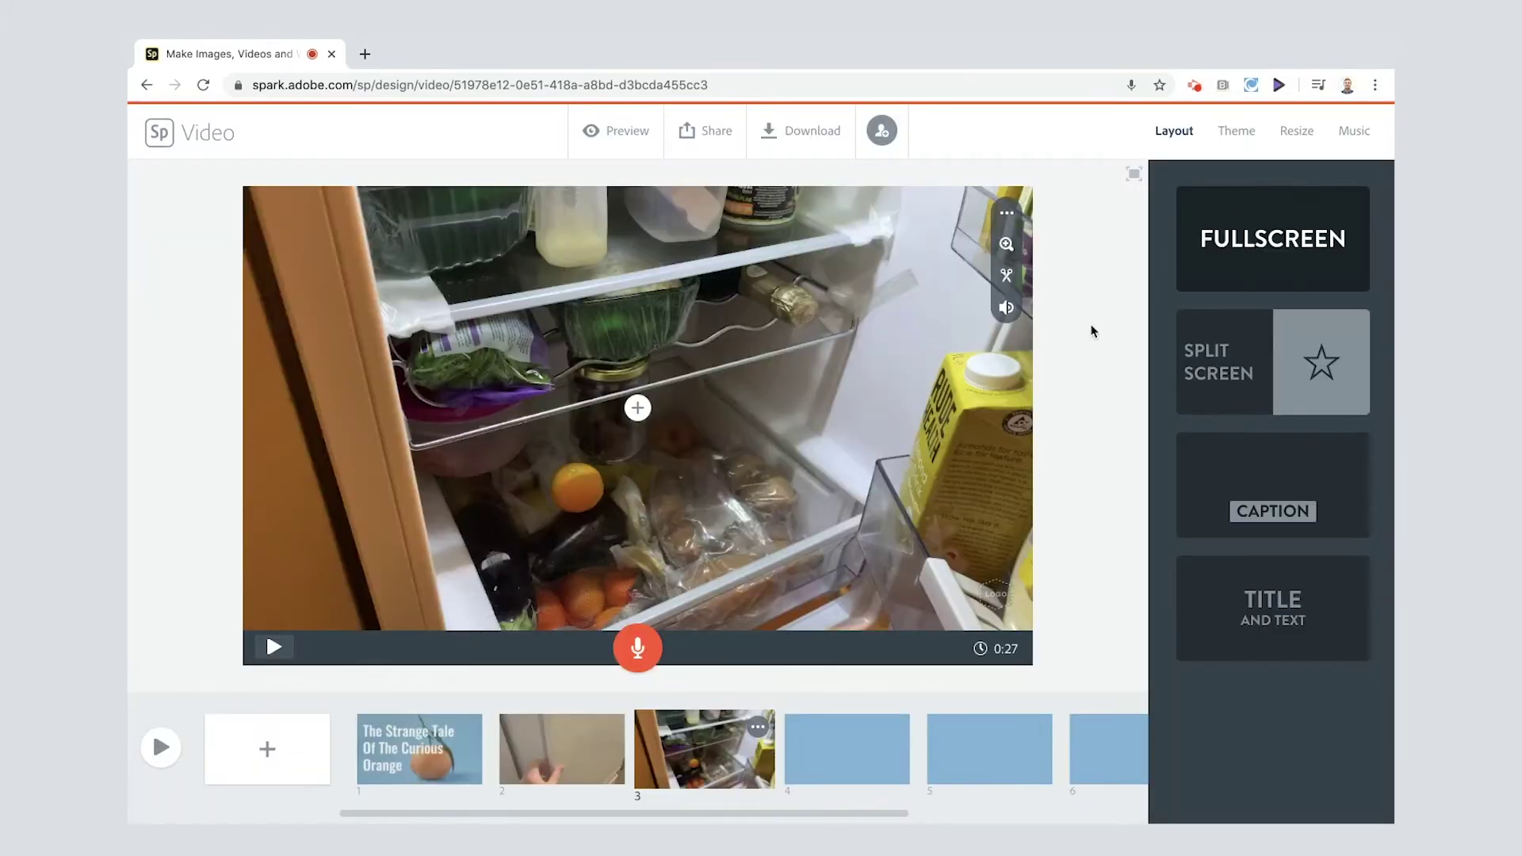
{"action": "left_click_drag", "start_coordinate": [634, 657], "coordinate": [635, 655]}
Step: Search icons for 'escape' and place the exit-door icon on slide 3
{"action": "left_click", "coordinate": [638, 407]}
{"action": "left_click", "coordinate": [665, 359]}
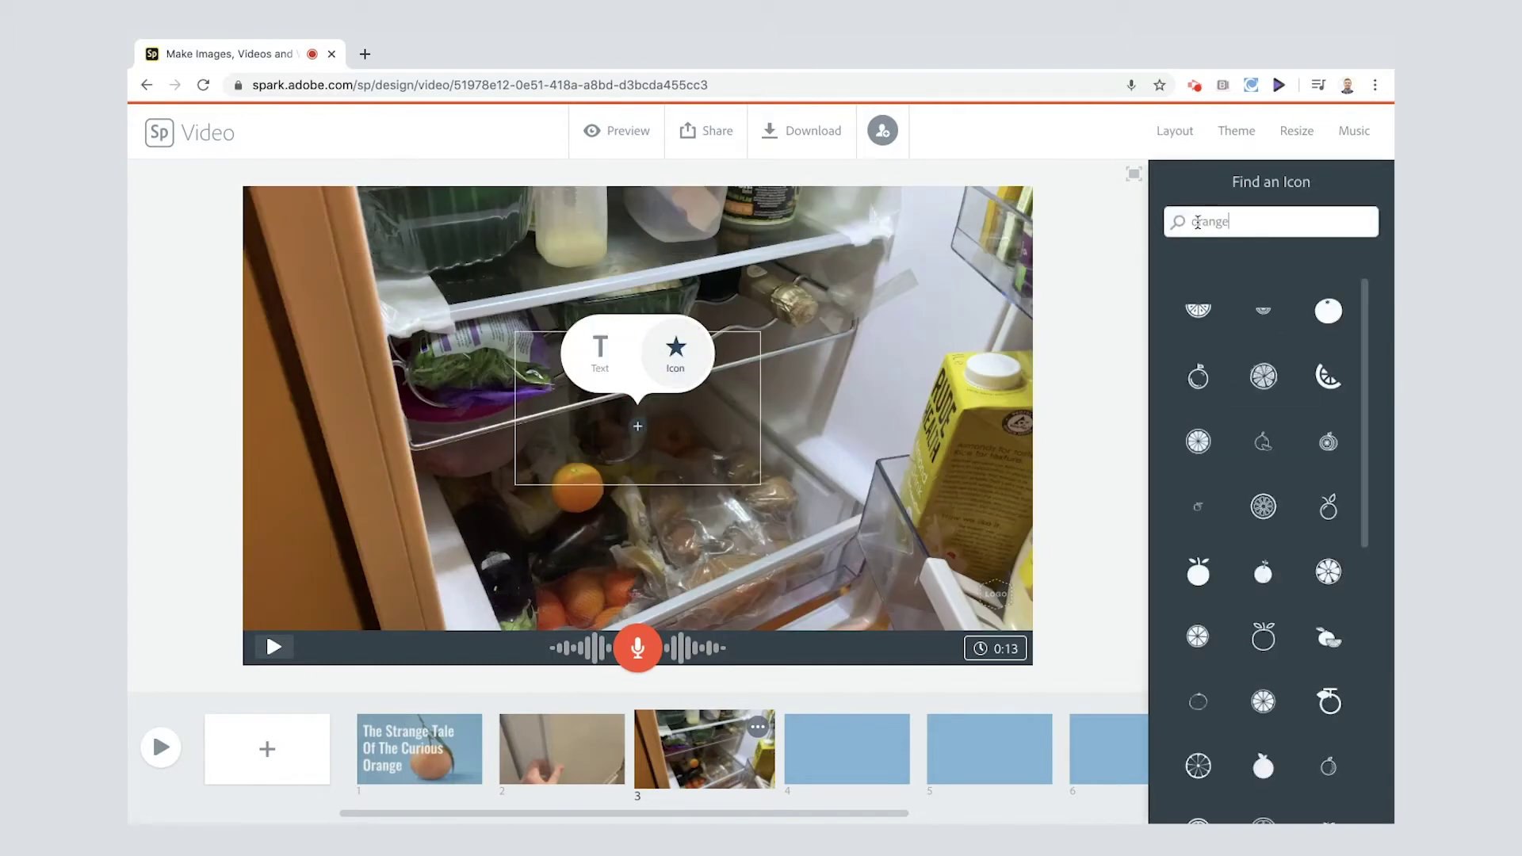
{"action": "double_click", "coordinate": [1197, 222]}
{"action": "key", "text": "BackSpace"}
{"action": "type", "text": "escape"}
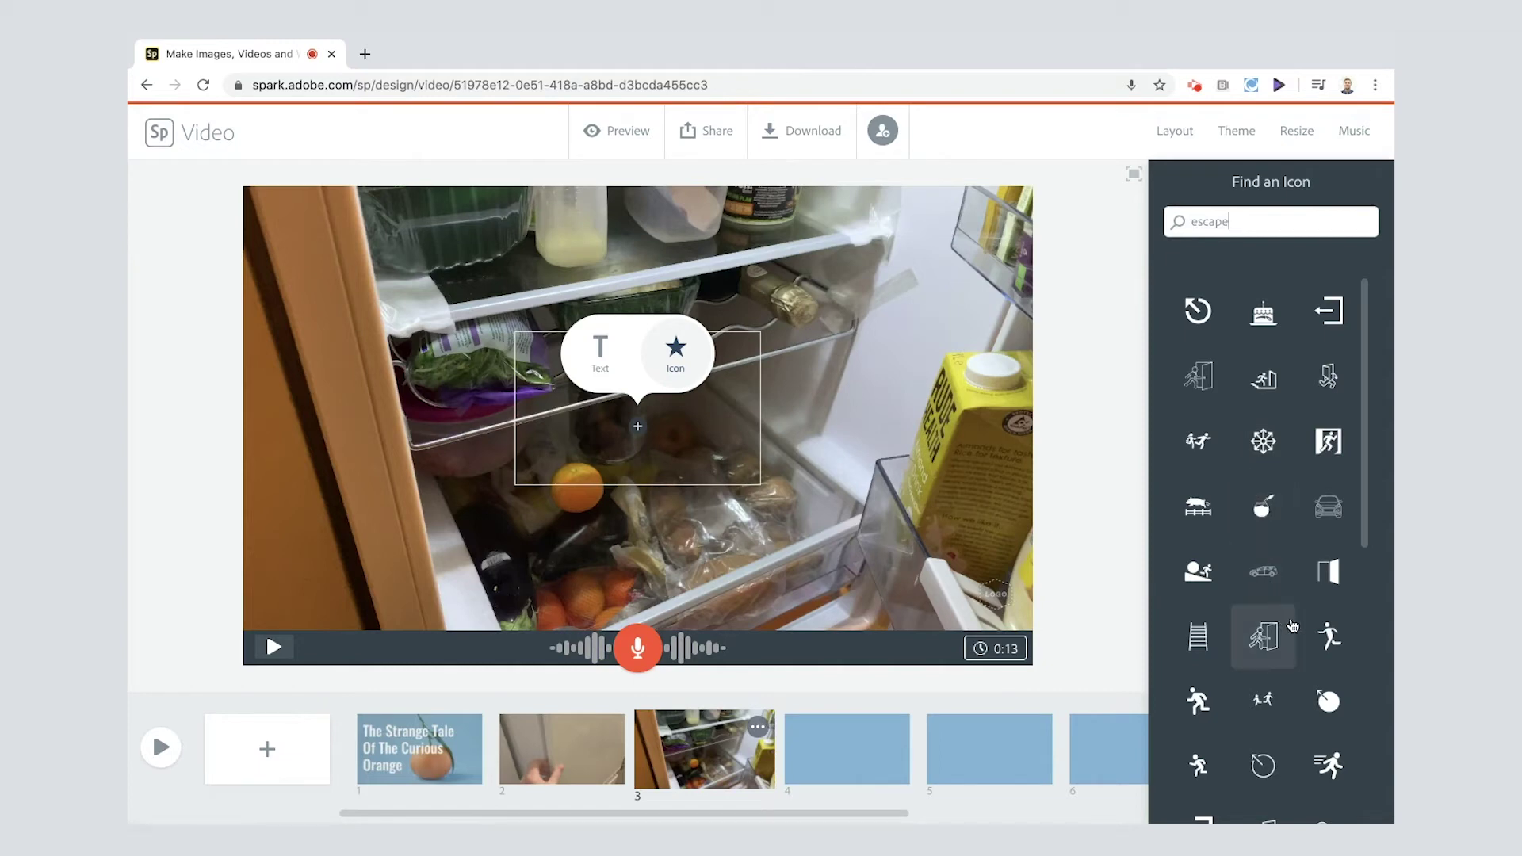
{"action": "left_click", "coordinate": [1268, 643]}
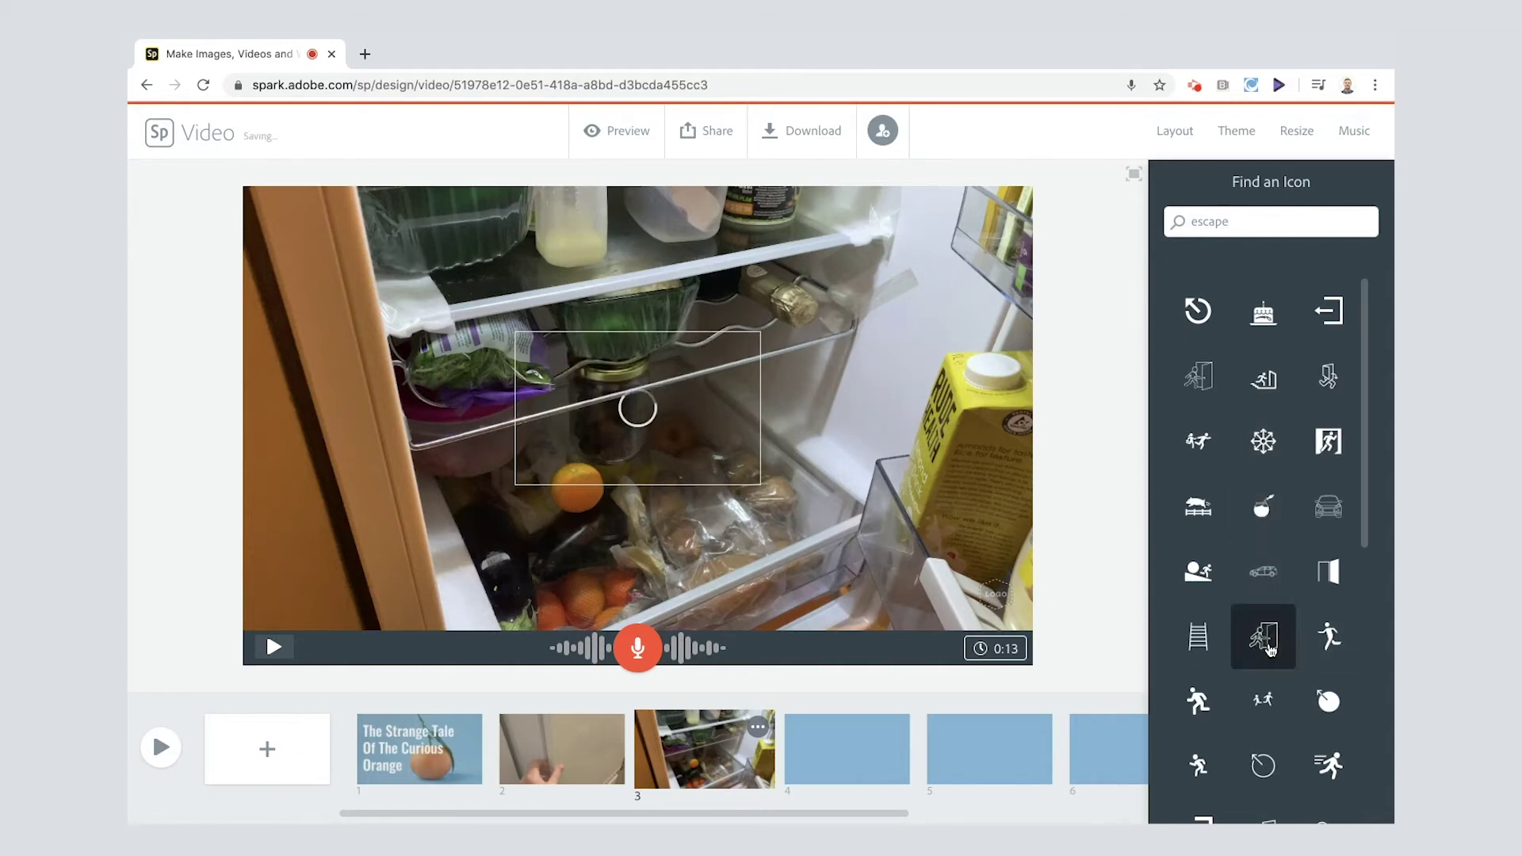
Step: Add a prison-bars icon to slide 2
{"action": "left_click", "coordinate": [534, 750]}
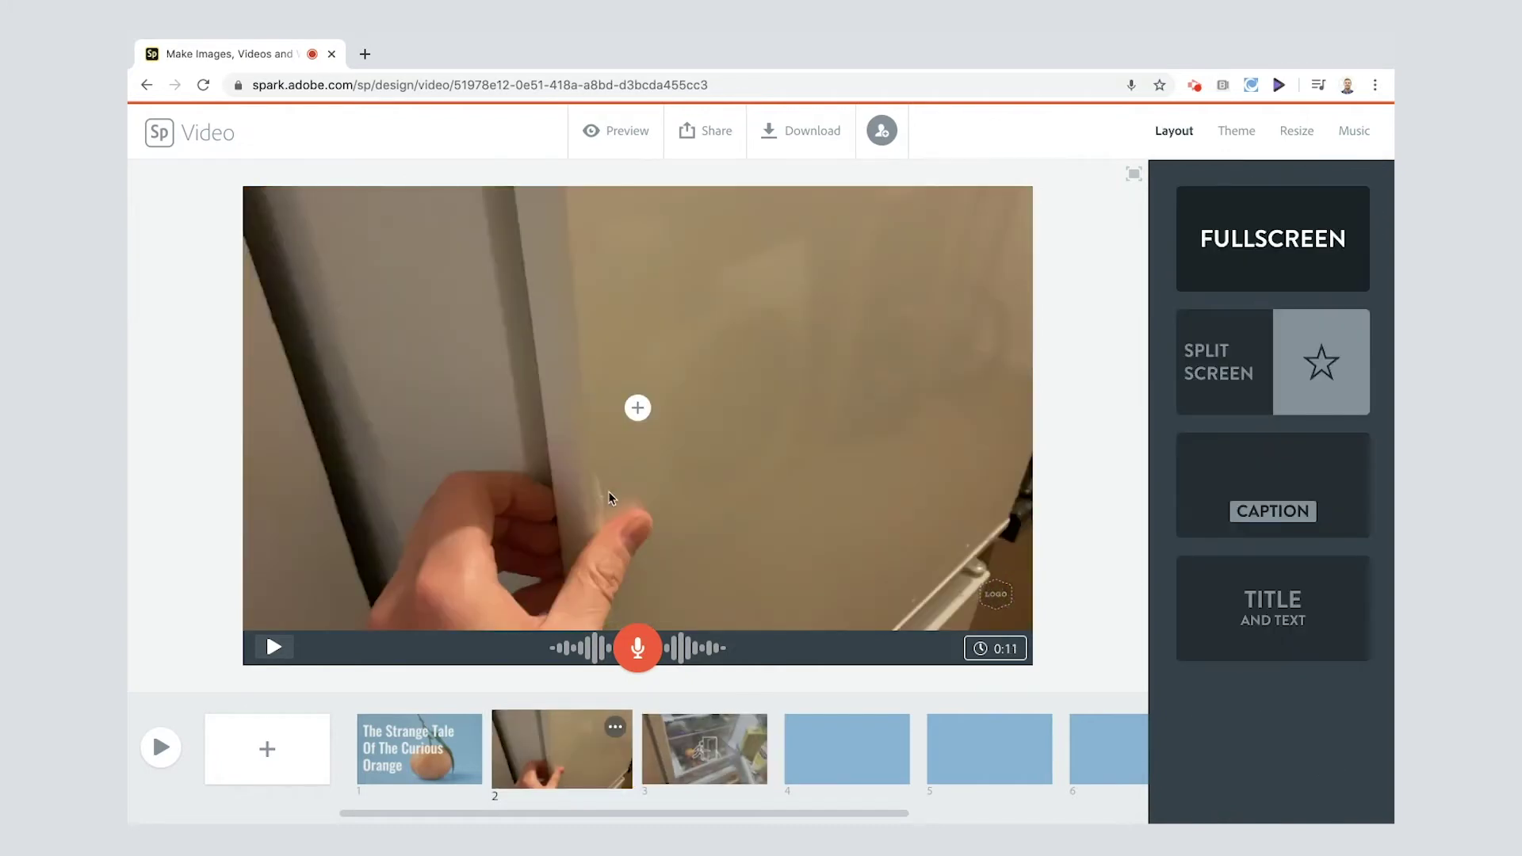
{"action": "left_click", "coordinate": [638, 409]}
{"action": "left_click", "coordinate": [1199, 311]}
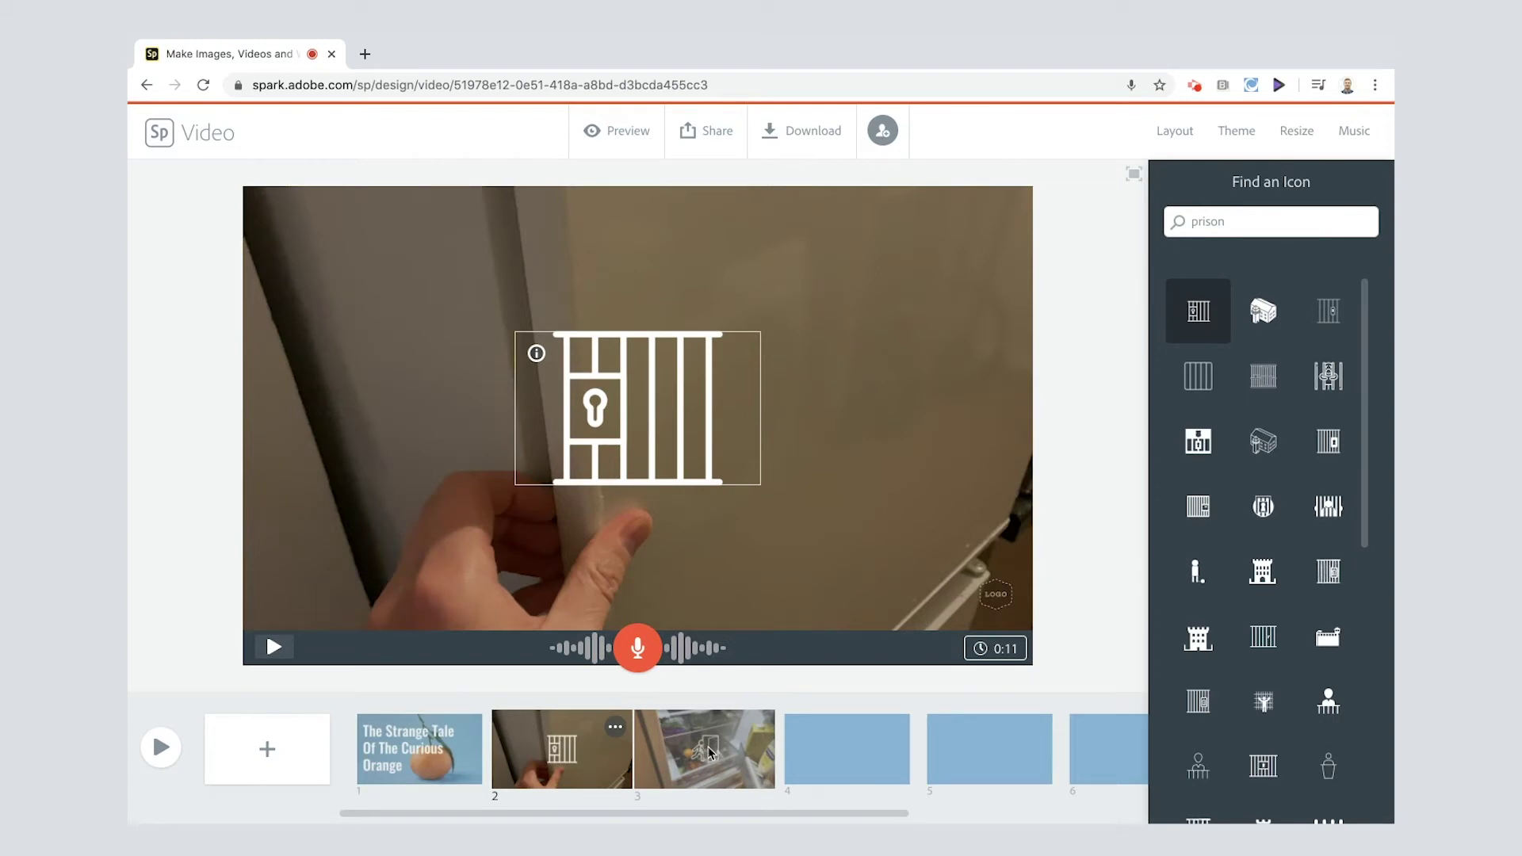
Step: Put the field.mp4 garden clip on slide 4 and record a 10-second narration over it
{"action": "left_click", "coordinate": [823, 753]}
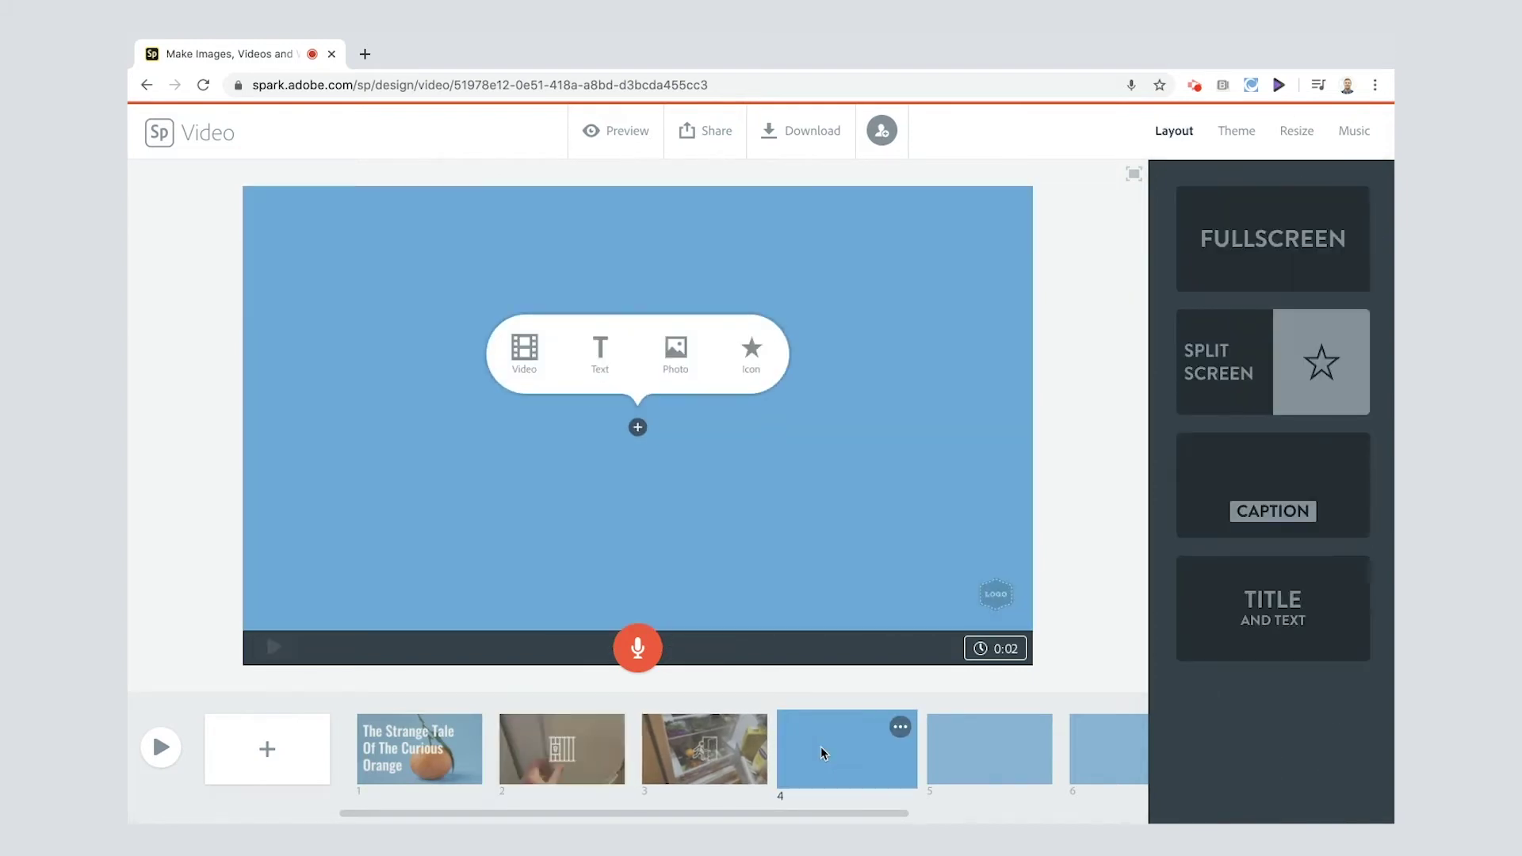
{"action": "left_click", "coordinate": [524, 351]}
{"action": "left_click", "coordinate": [622, 99]}
{"action": "left_click", "coordinate": [1055, 408]}
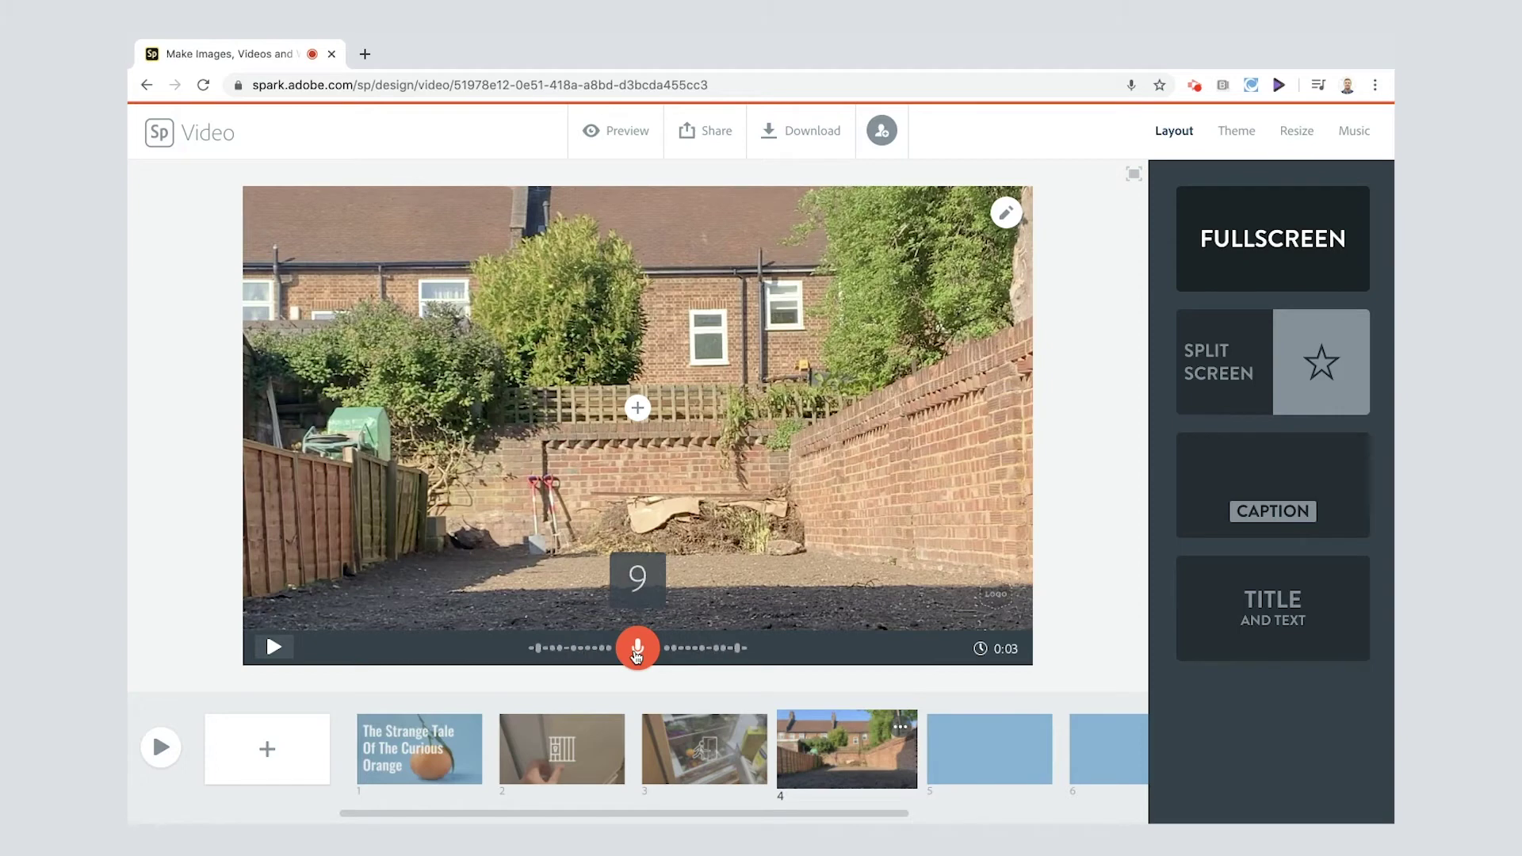
{"action": "left_click_drag", "start_coordinate": [637, 655], "coordinate": [637, 655]}
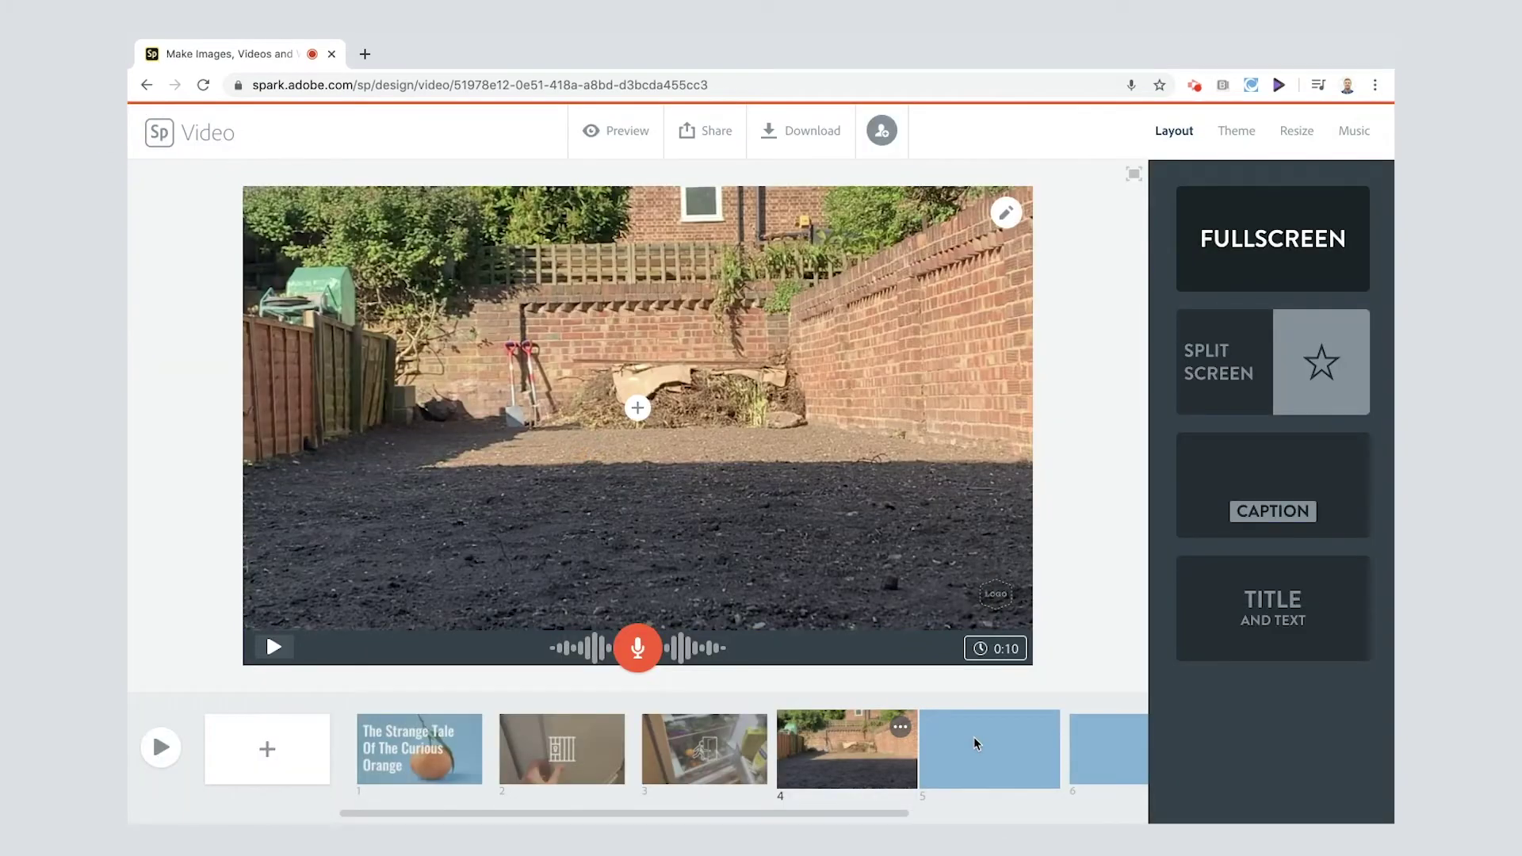
{"action": "left_click", "coordinate": [973, 736]}
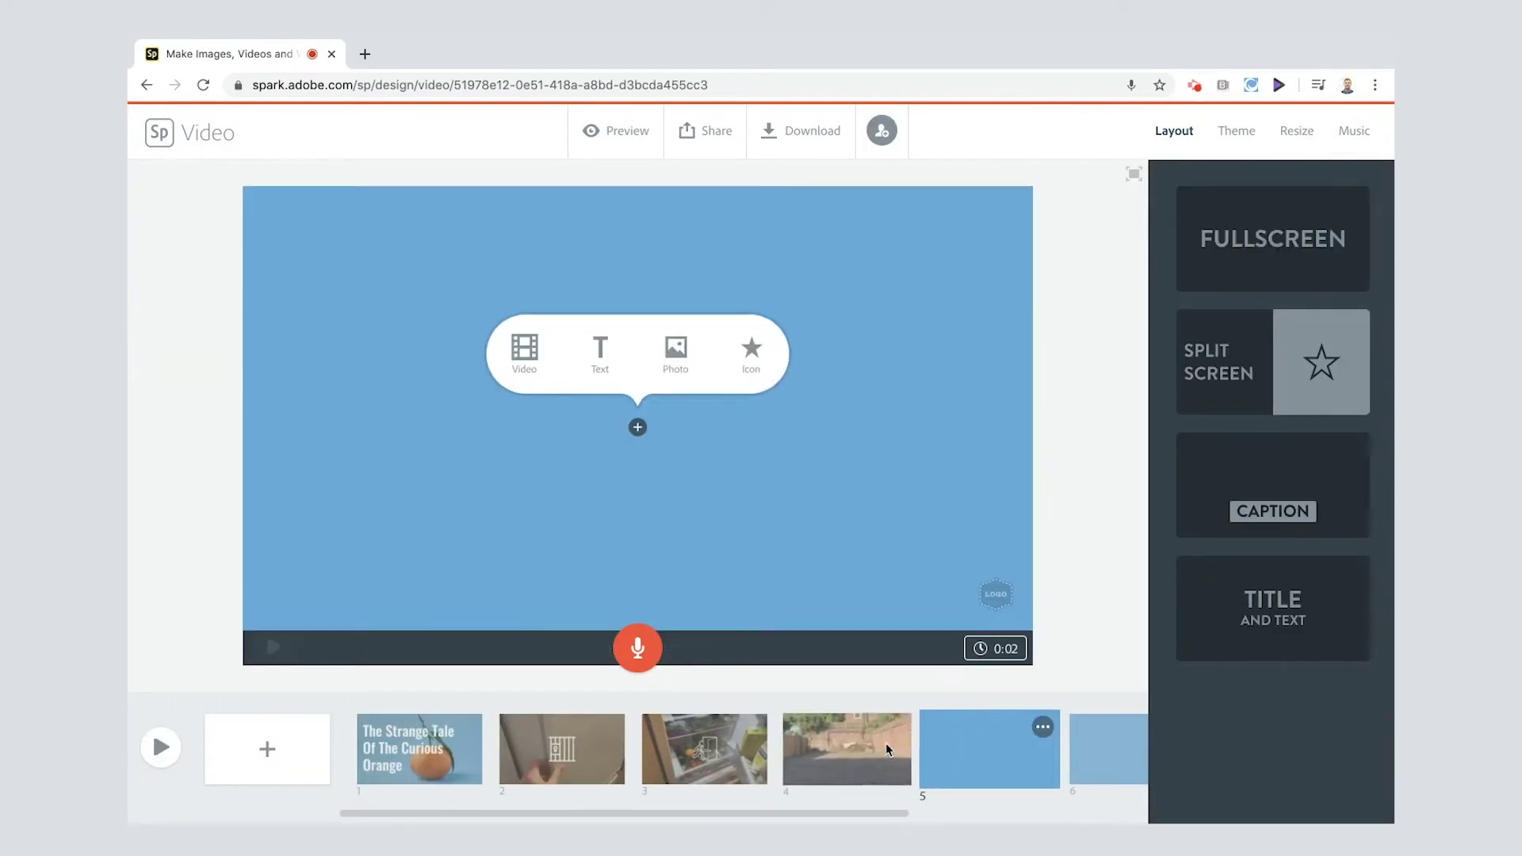
Step: Record an 8-second narration for slide 5 and add the baby.mp4 clip of the orange
{"action": "left_click_drag", "start_coordinate": [636, 651], "coordinate": [636, 652]}
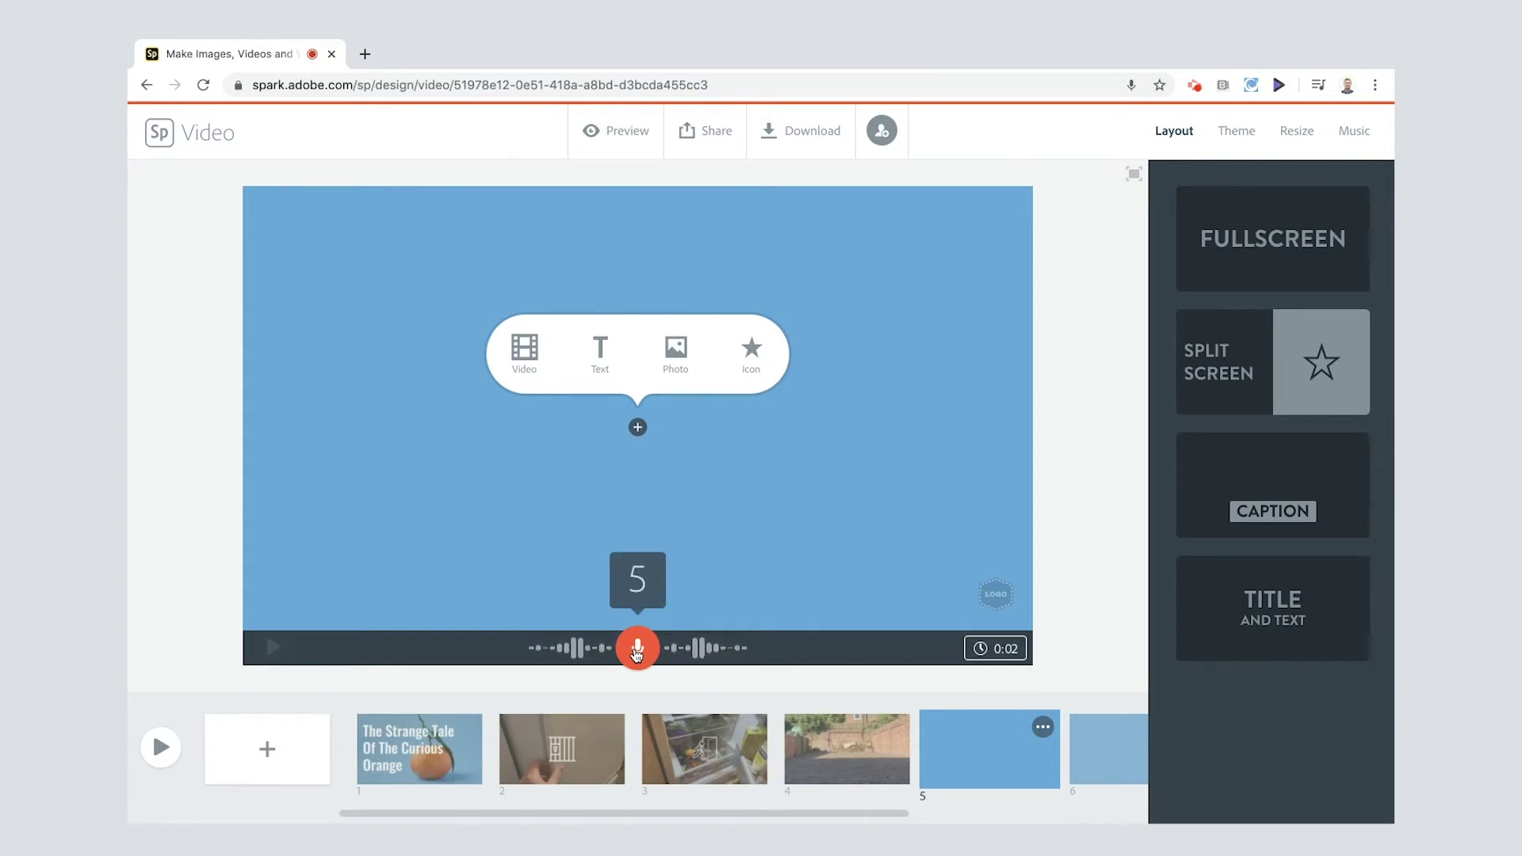
{"action": "left_click_drag", "start_coordinate": [636, 652], "coordinate": [637, 652]}
{"action": "left_click", "coordinate": [524, 347]}
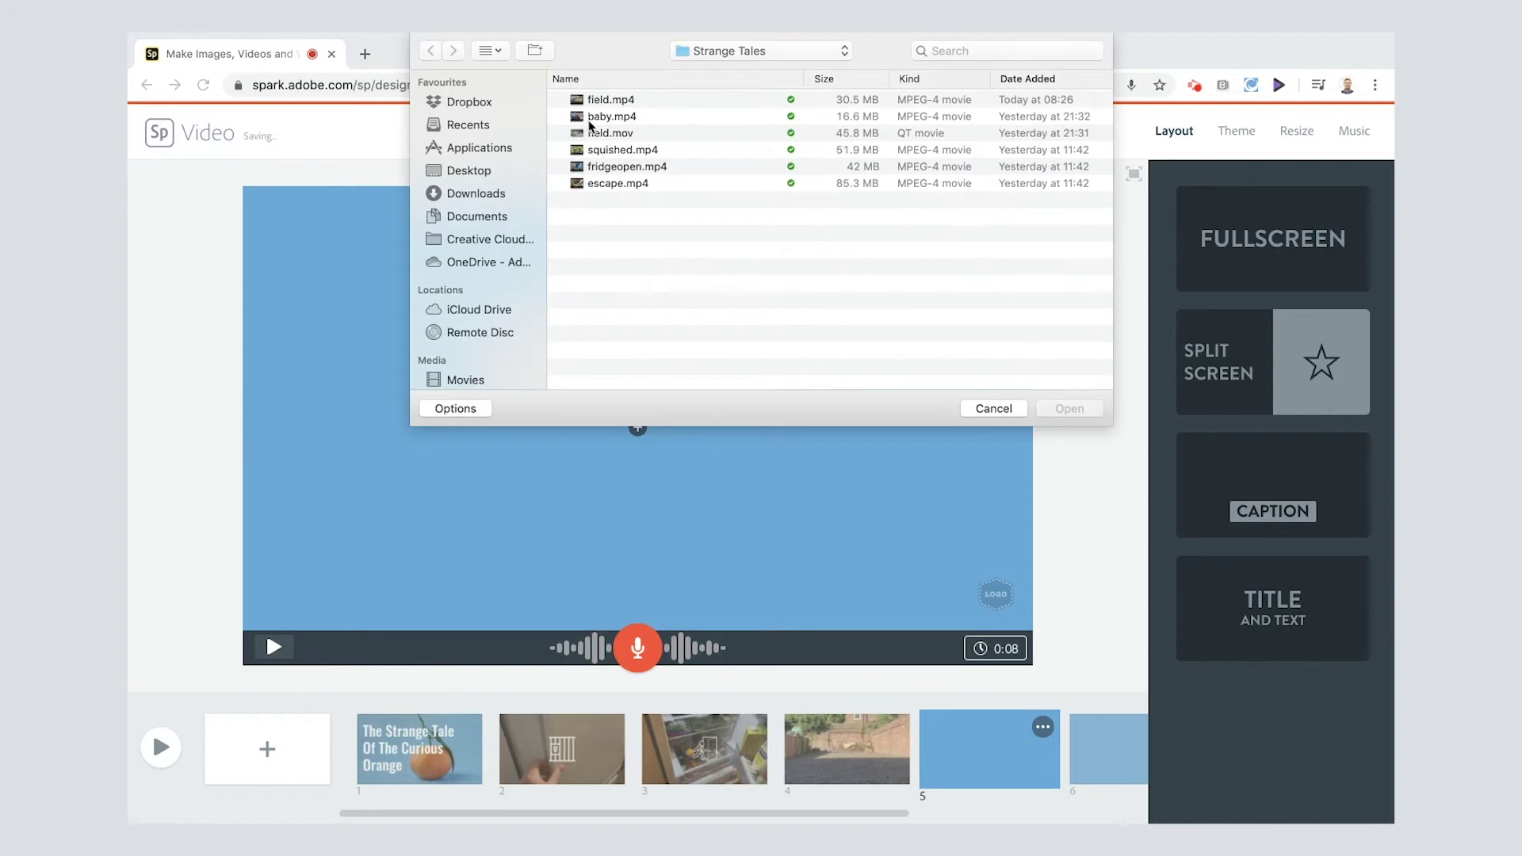
{"action": "left_click", "coordinate": [590, 119]}
{"action": "left_click", "coordinate": [1068, 408]}
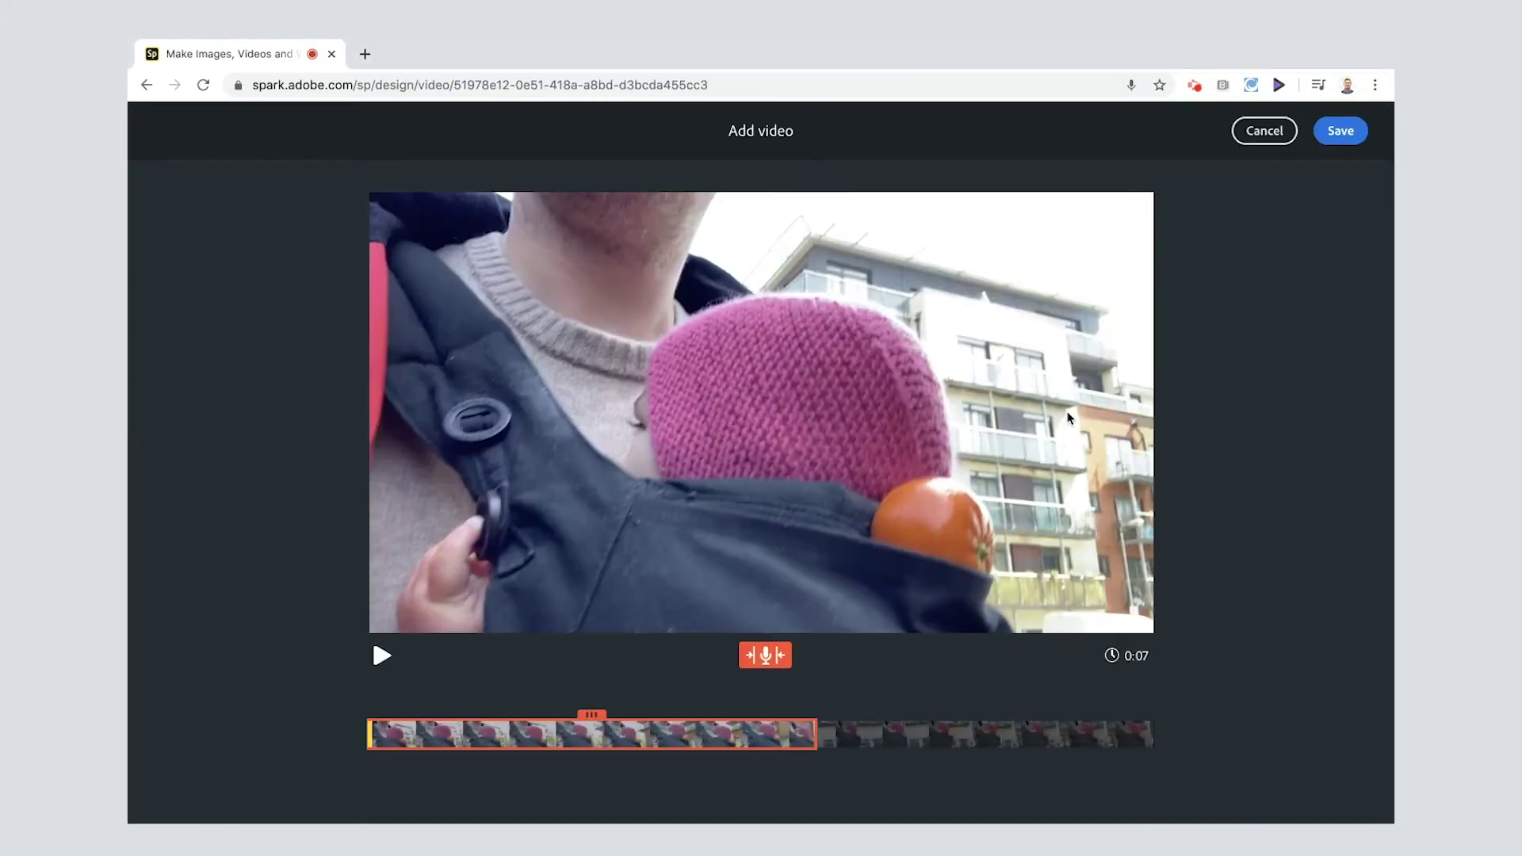
{"action": "left_click", "coordinate": [1341, 130]}
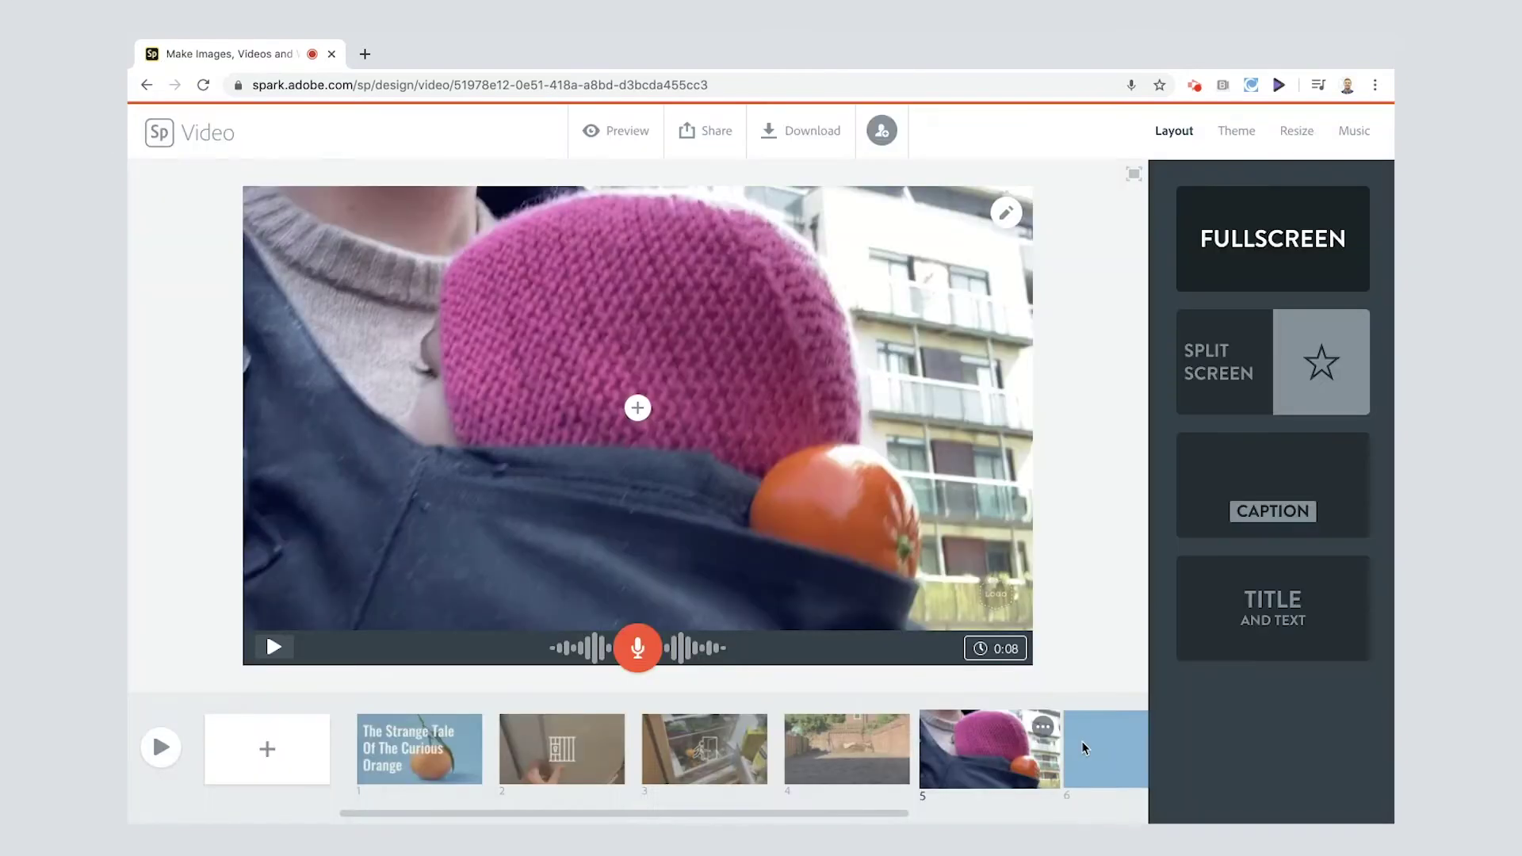
{"action": "left_click", "coordinate": [1081, 741]}
Step: Add the field grass clip to scene 6 and record a voiceover over it
{"action": "left_click", "coordinate": [549, 379]}
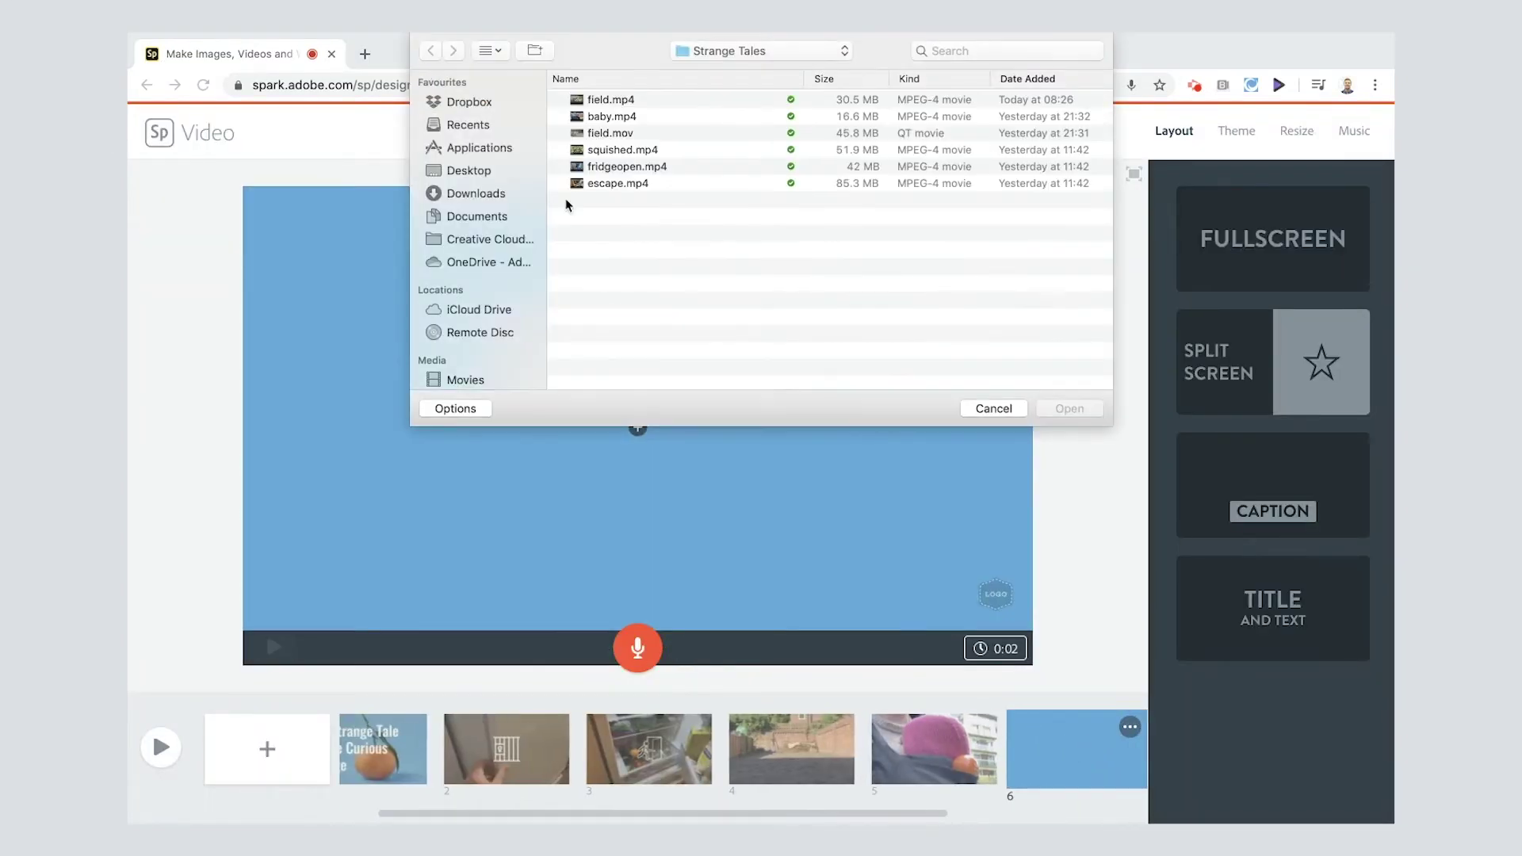
{"action": "left_click", "coordinate": [602, 153]}
{"action": "left_click", "coordinate": [1054, 407]}
{"action": "left_click", "coordinate": [1336, 135]}
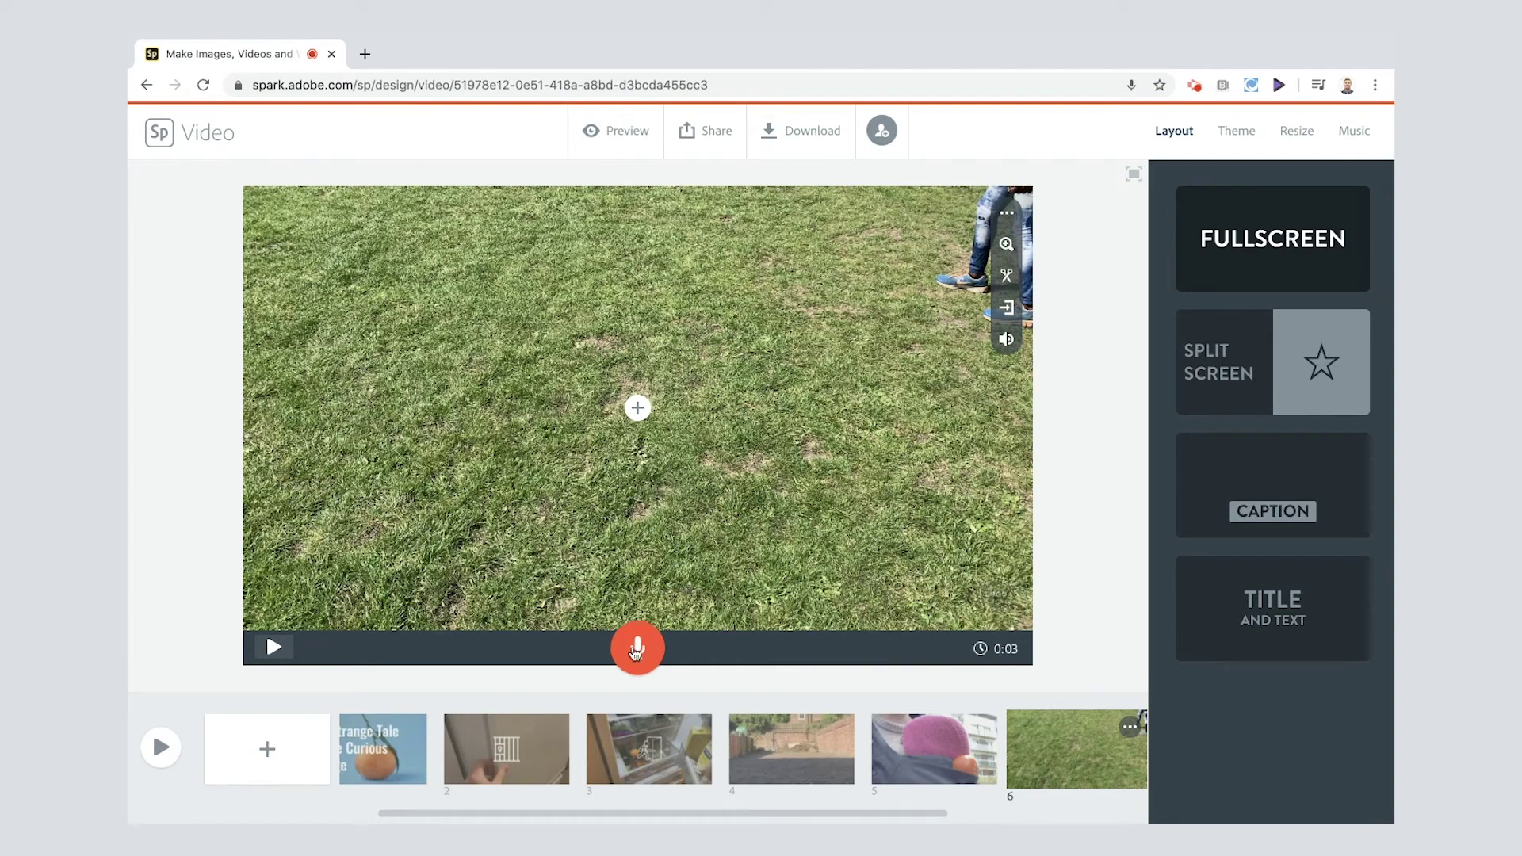
{"action": "left_click_drag", "start_coordinate": [635, 652], "coordinate": [636, 652]}
{"action": "left_click_drag", "start_coordinate": [756, 813], "coordinate": [894, 806]}
Step: Record a voiceover for scene 7 and give it the grass clip
{"action": "left_click", "coordinate": [1019, 749]}
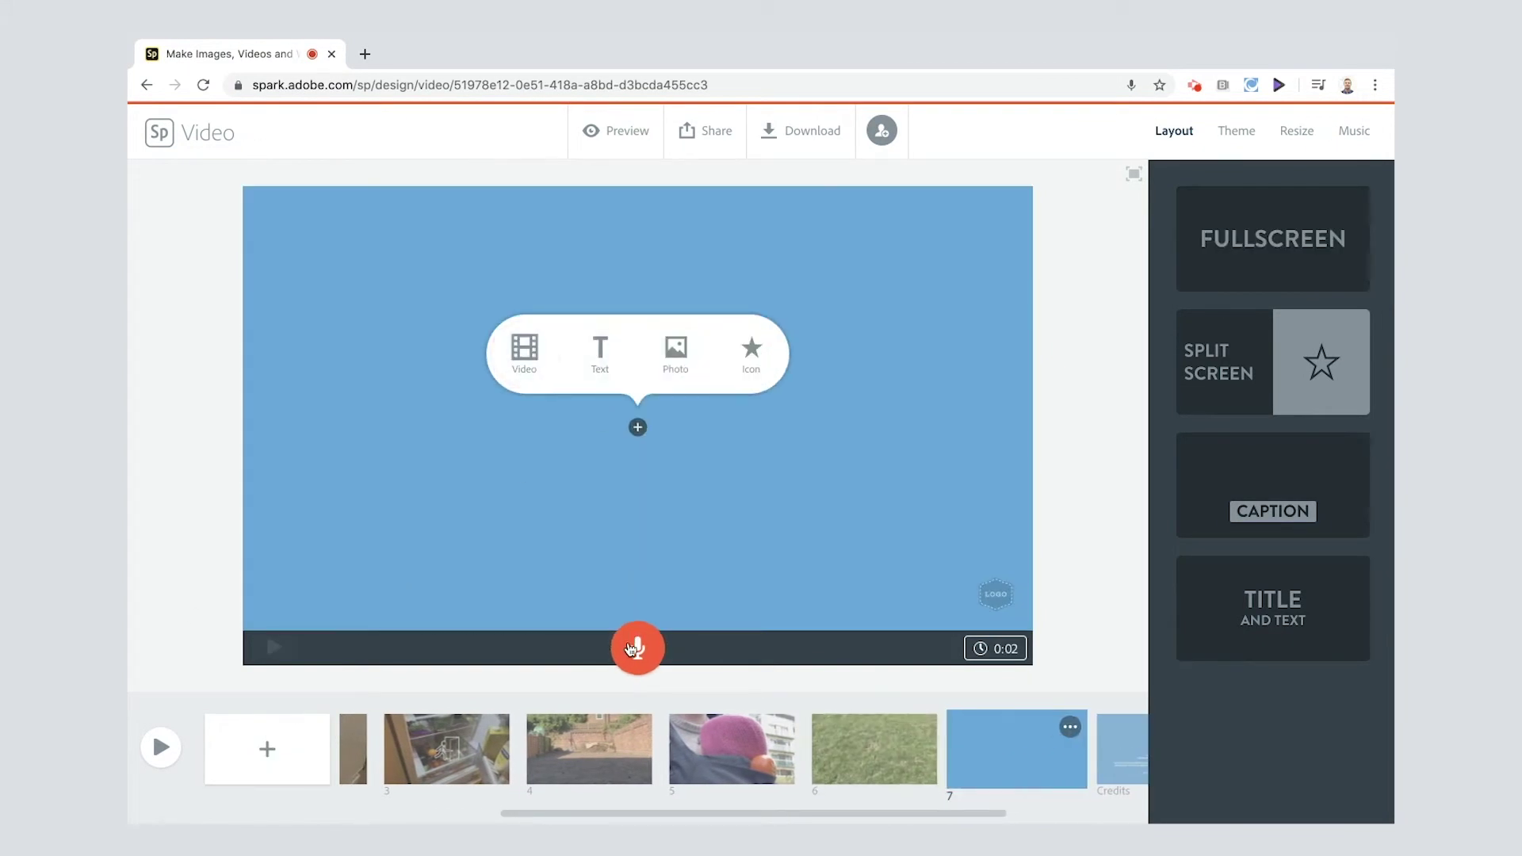
{"action": "left_click_drag", "start_coordinate": [632, 649], "coordinate": [632, 649]}
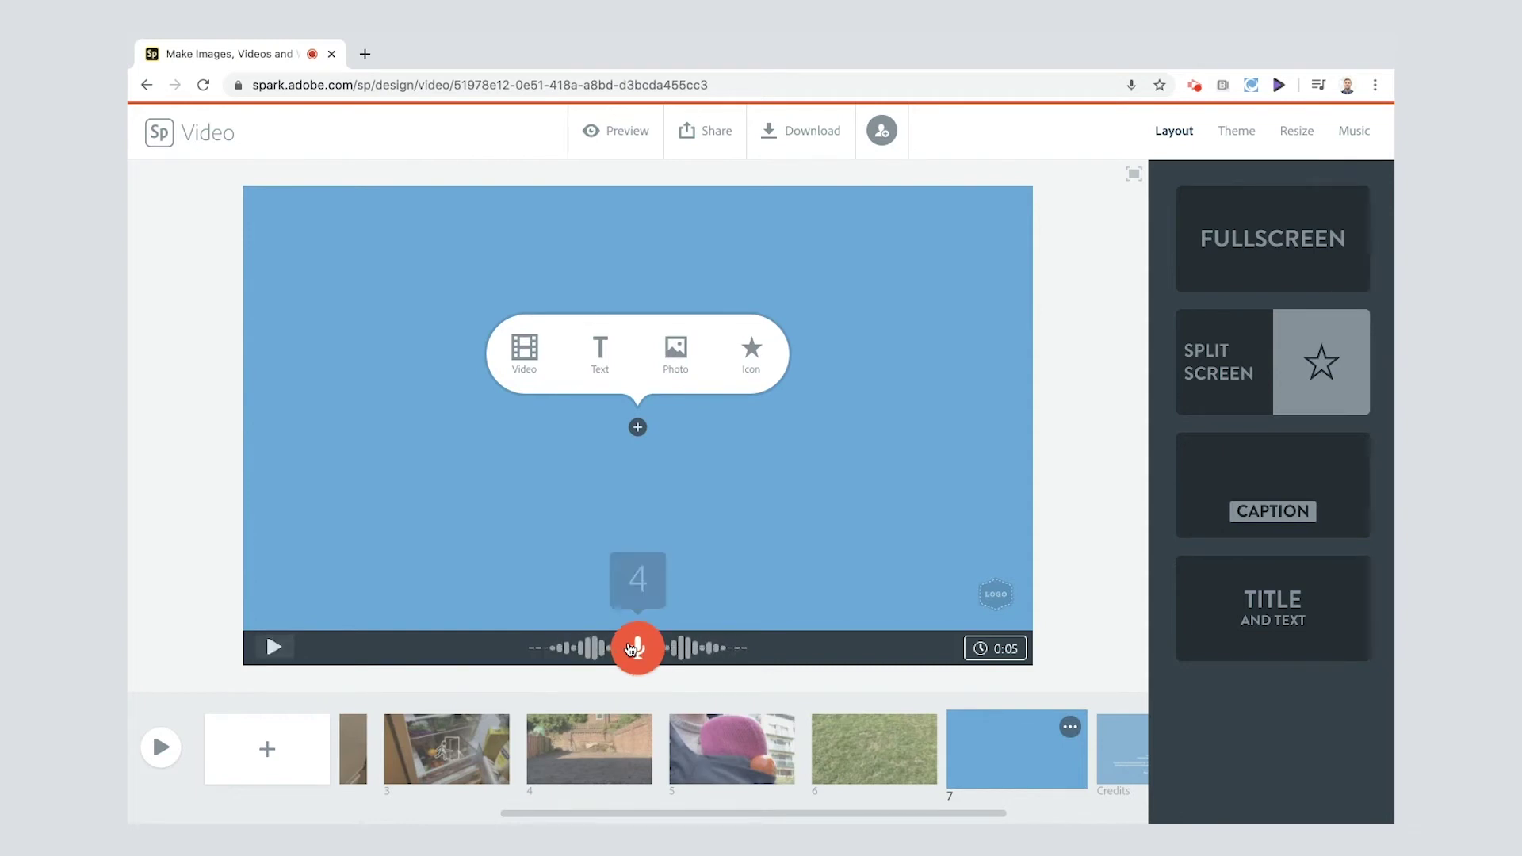
{"action": "left_click", "coordinate": [523, 353]}
{"action": "left_click", "coordinate": [578, 136]}
{"action": "left_click", "coordinate": [1071, 409]}
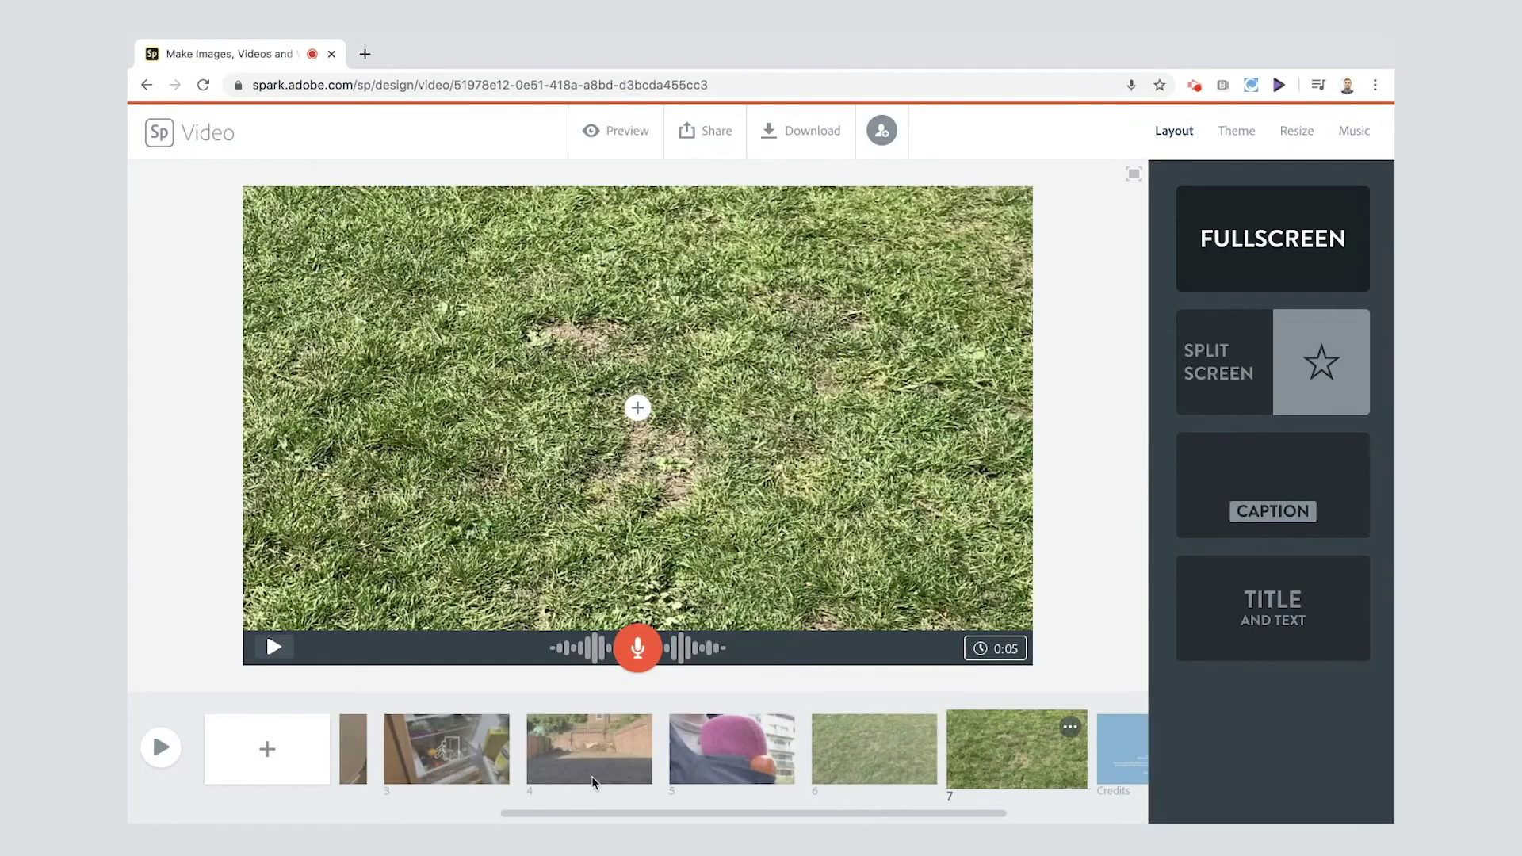
{"action": "left_click", "coordinate": [267, 749]}
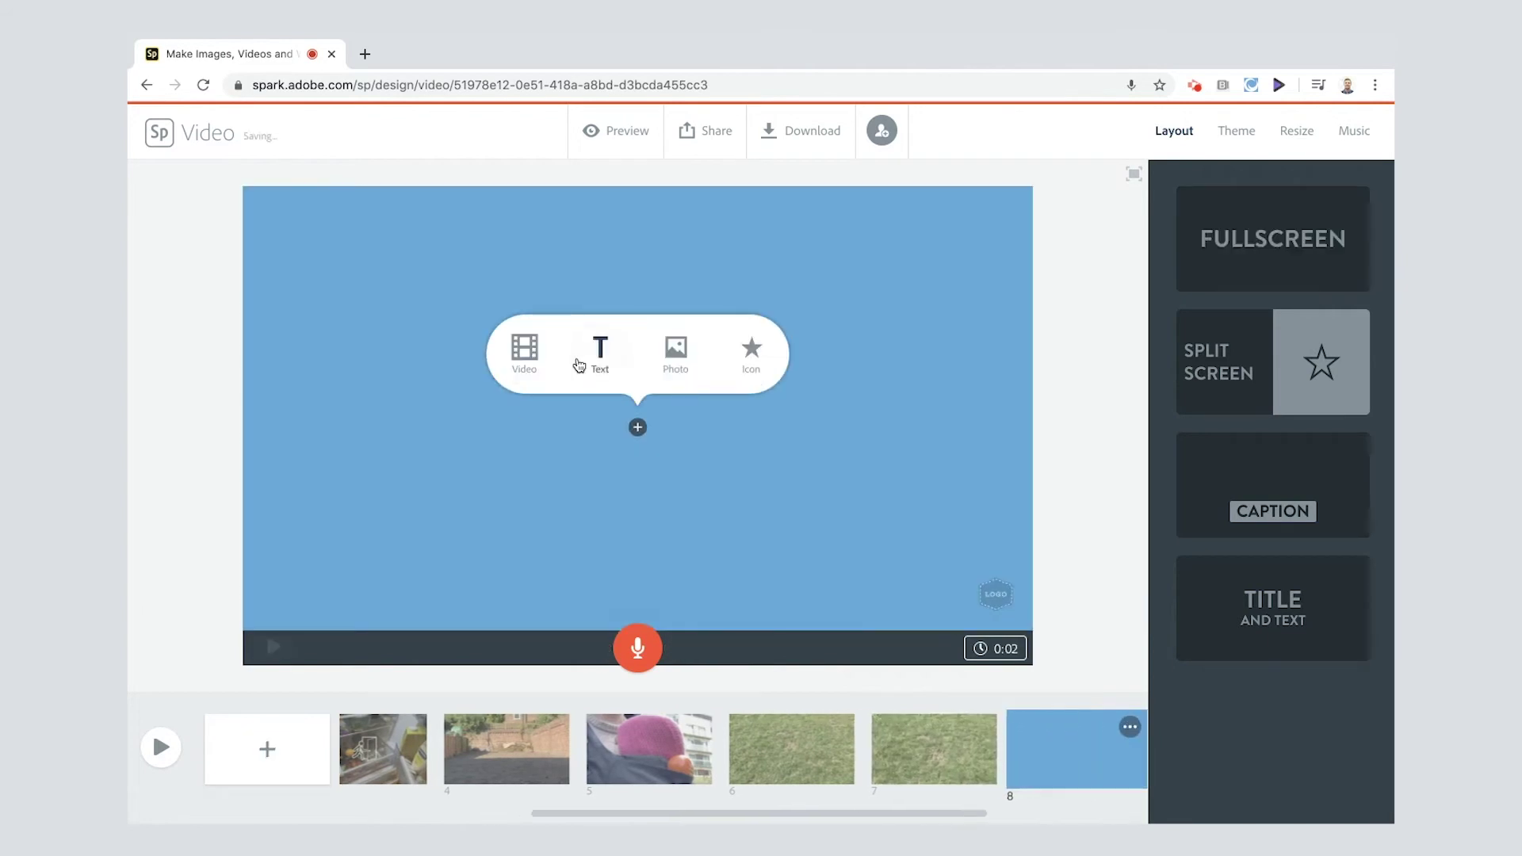
Step: Split scene 8 and place a cross gravestone icon, found by searching 'grave', on the left
{"action": "left_click", "coordinate": [1231, 342]}
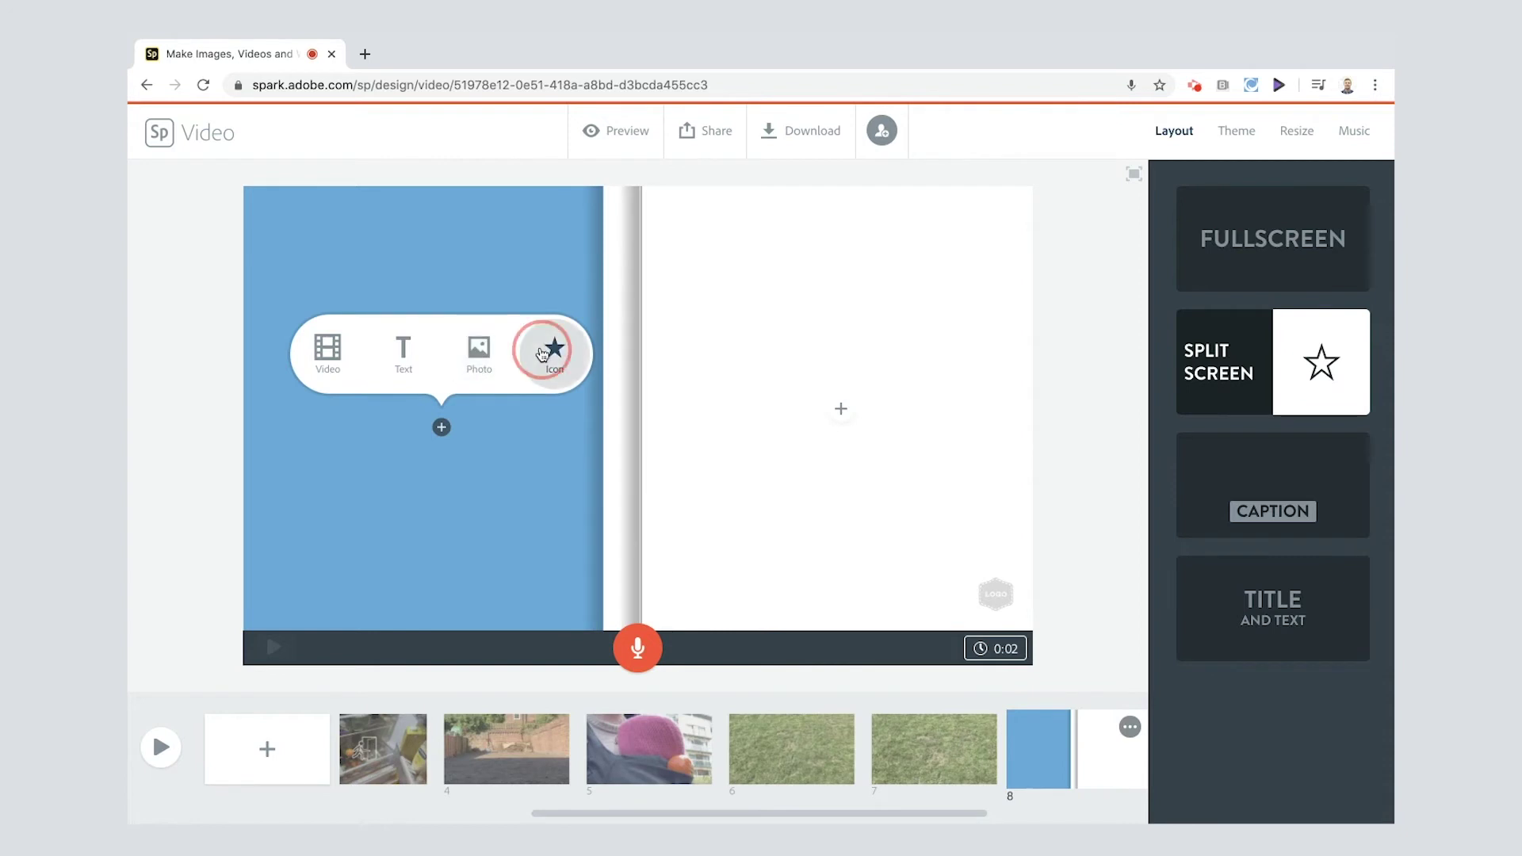
{"action": "left_click", "coordinate": [555, 349]}
{"action": "left_click", "coordinate": [1207, 225]}
{"action": "type", "text": "prison"}
{"action": "key", "text": "Return"}
{"action": "type", "text": "gra"}
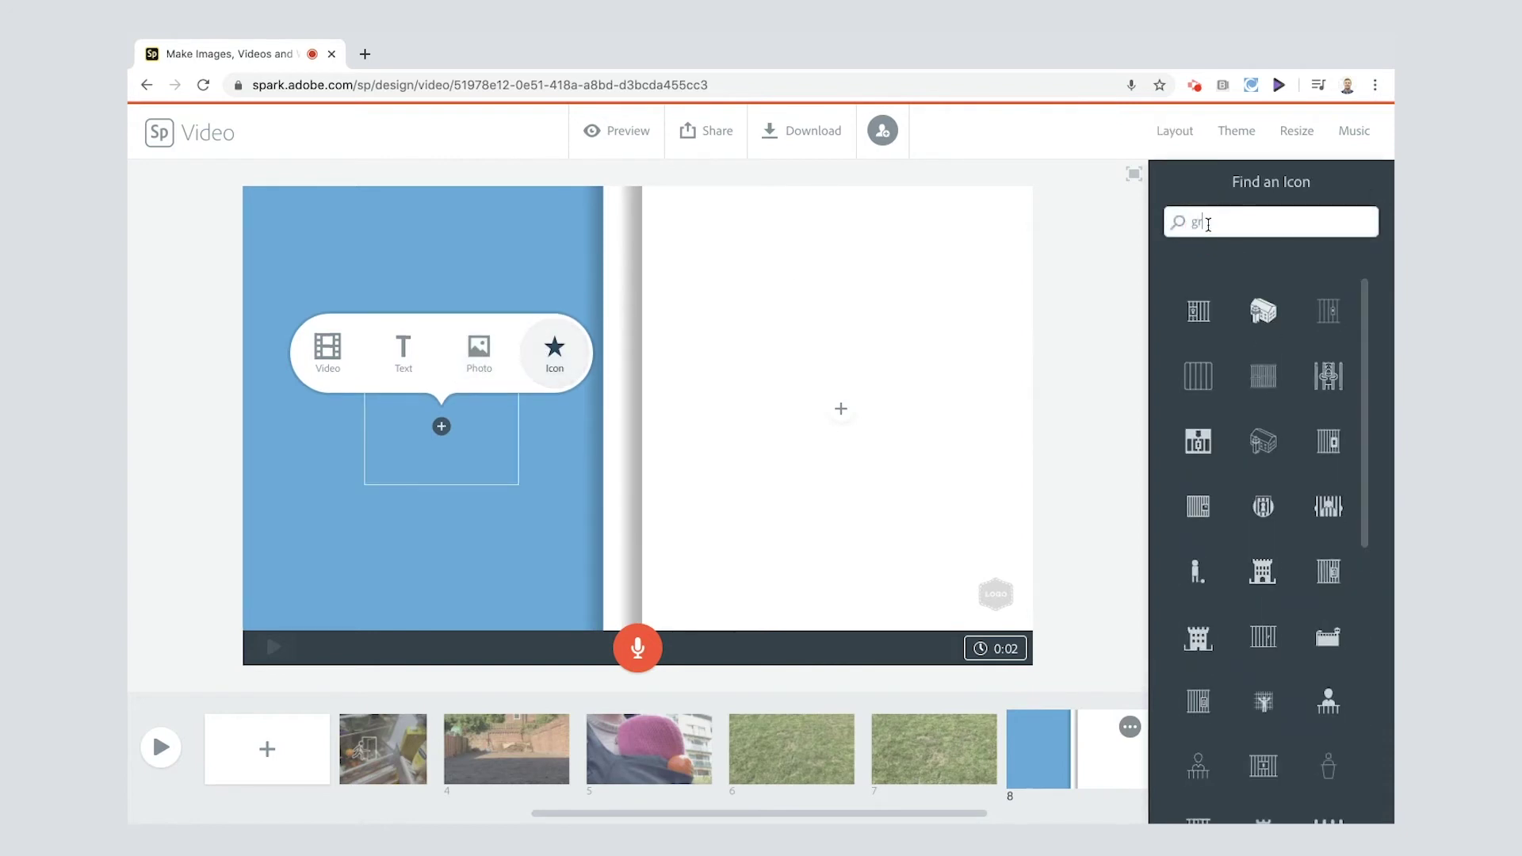
{"action": "type", "text": "ve"}
{"action": "key", "text": "Return"}
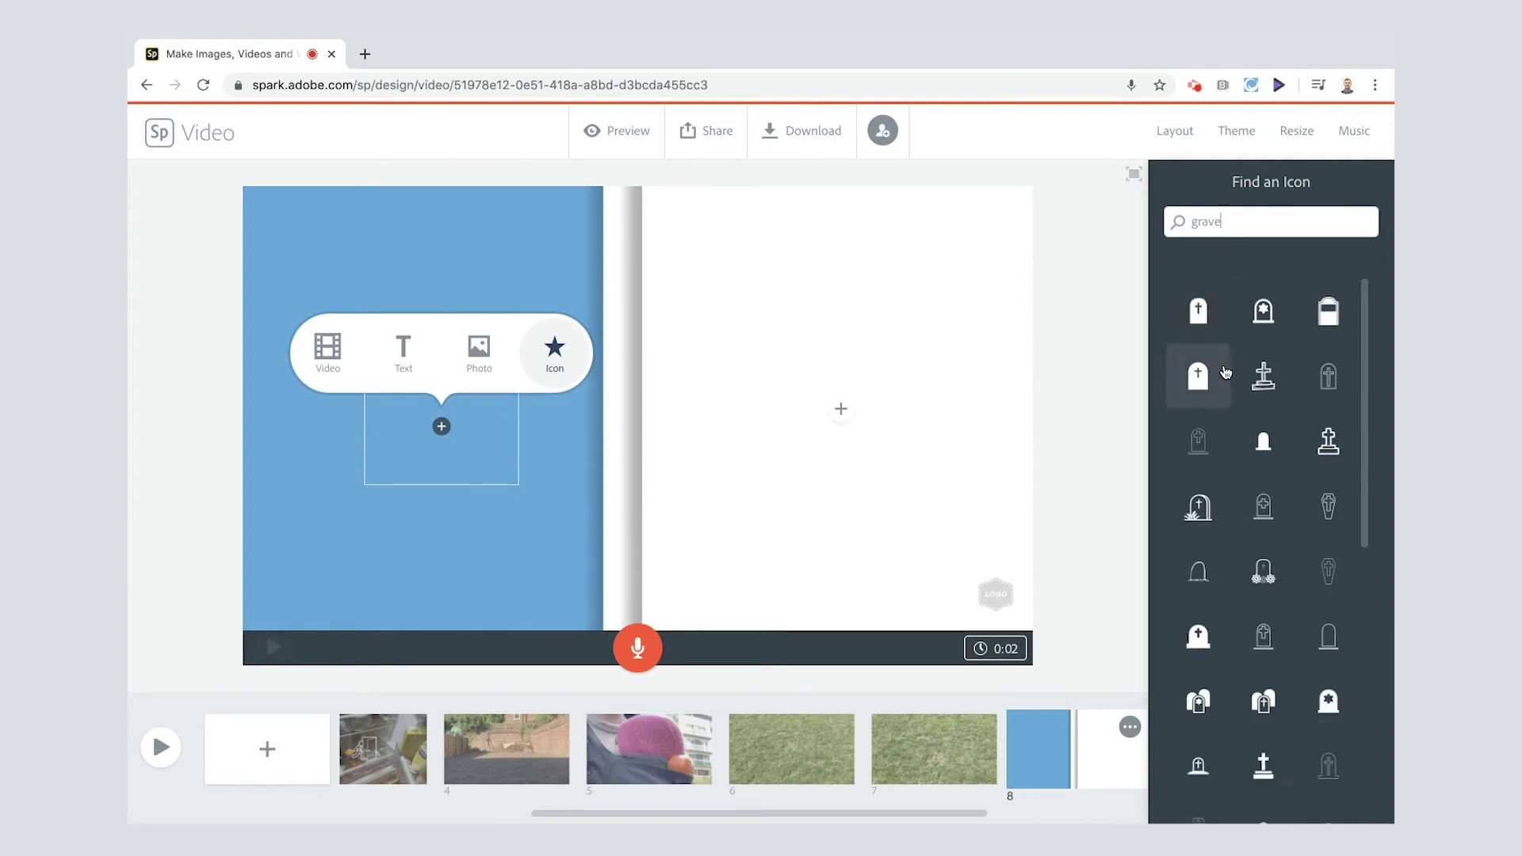
{"action": "left_click", "coordinate": [1257, 384]}
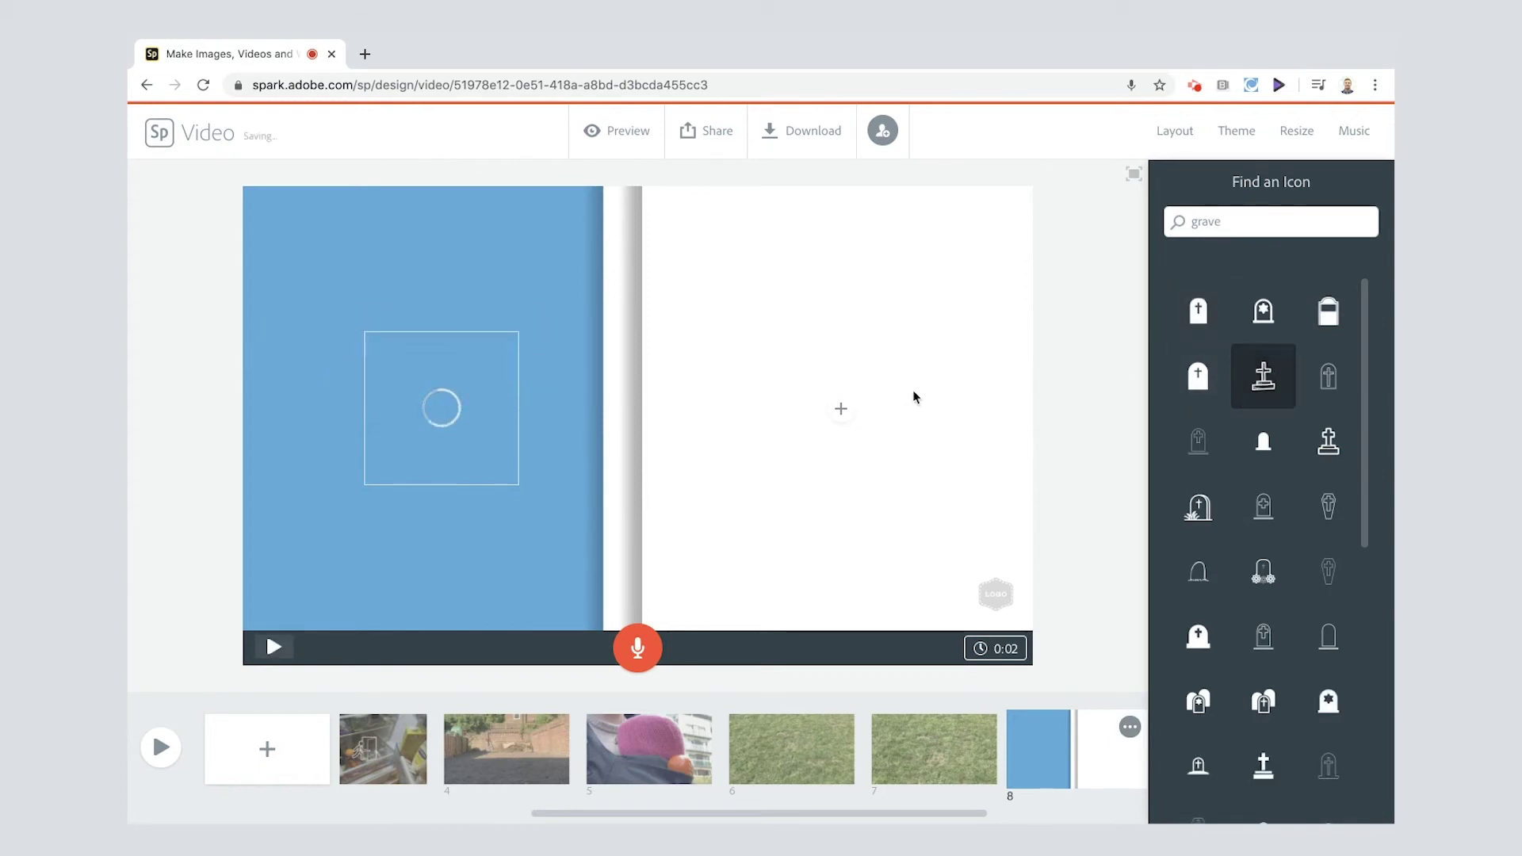
Step: Add enlarged text 'Here lies the curious orange. Rest in peace.' to the right half
{"action": "left_click", "coordinate": [840, 422]}
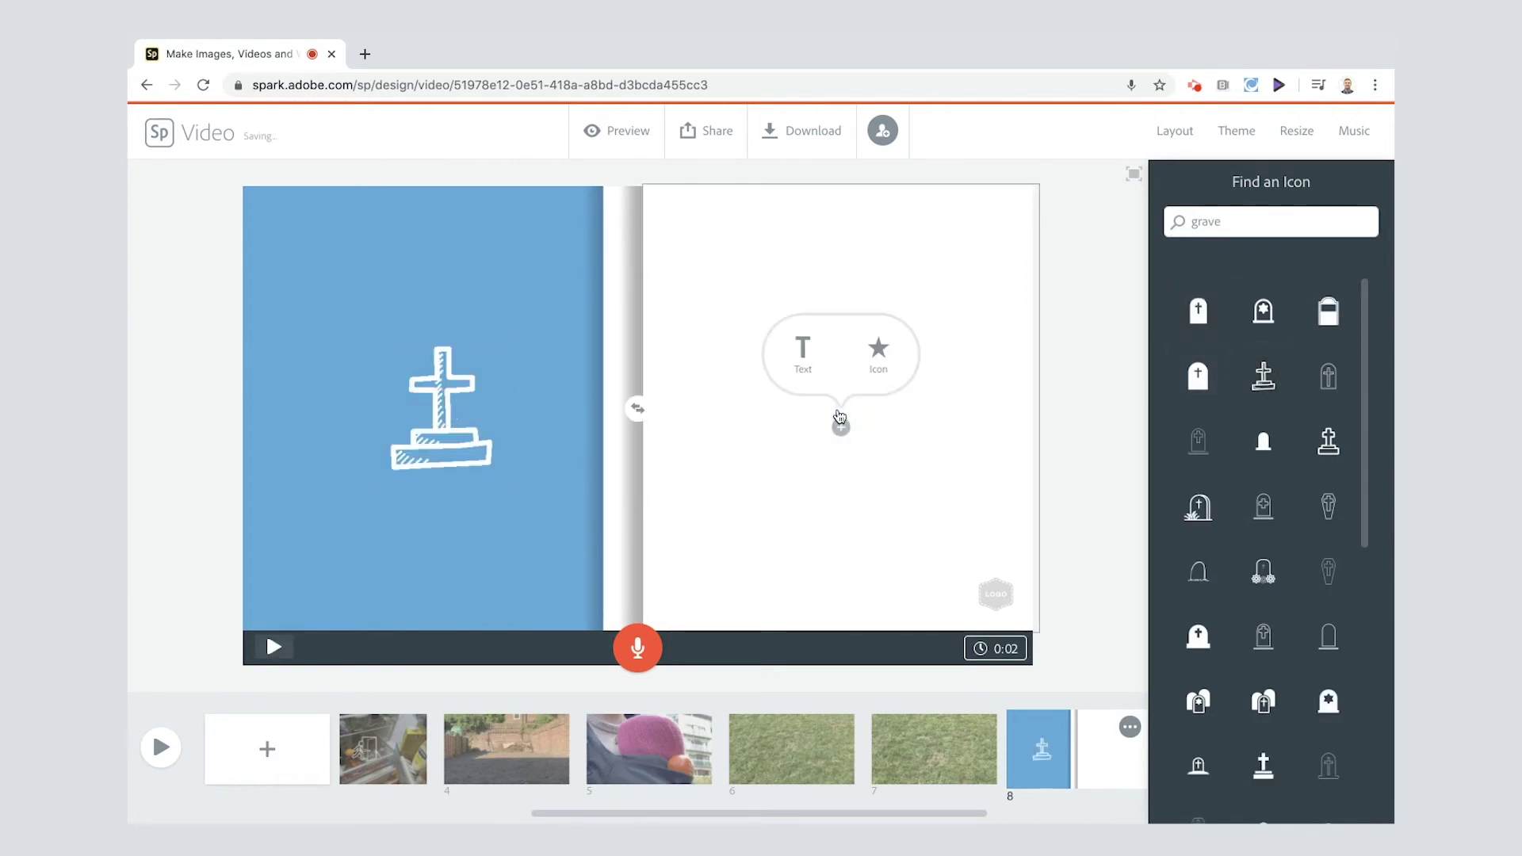
{"action": "left_click", "coordinate": [802, 355]}
{"action": "type", "text": "Here lies the curious orange."}
{"action": "key", "text": "Return"}
{"action": "key", "text": "Return"}
{"action": "type", "text": "Rest in peace"}
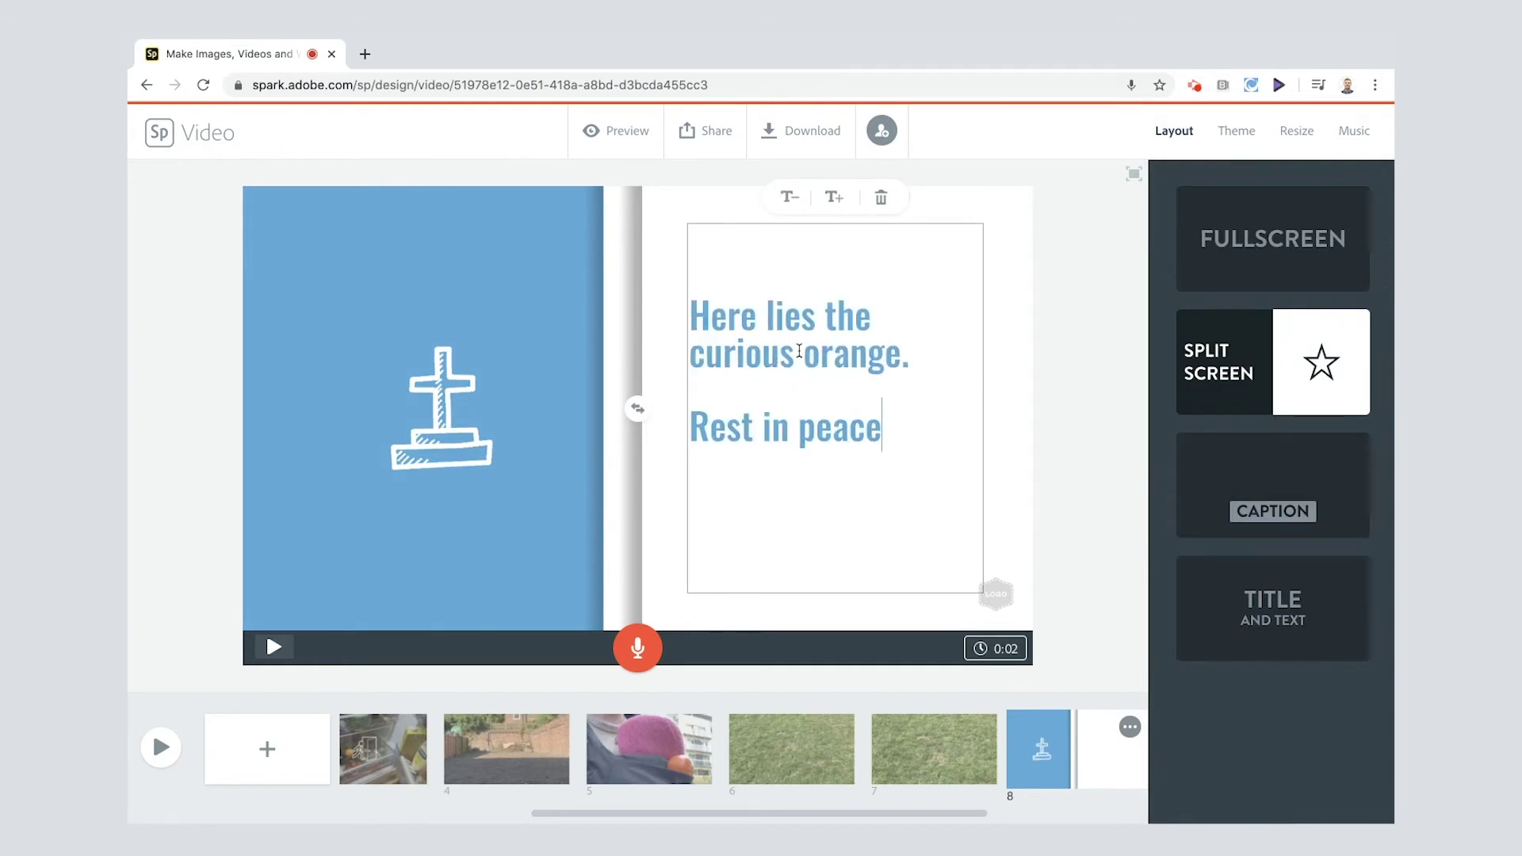
{"action": "type", "text": "."}
{"action": "left_click", "coordinate": [833, 196]}
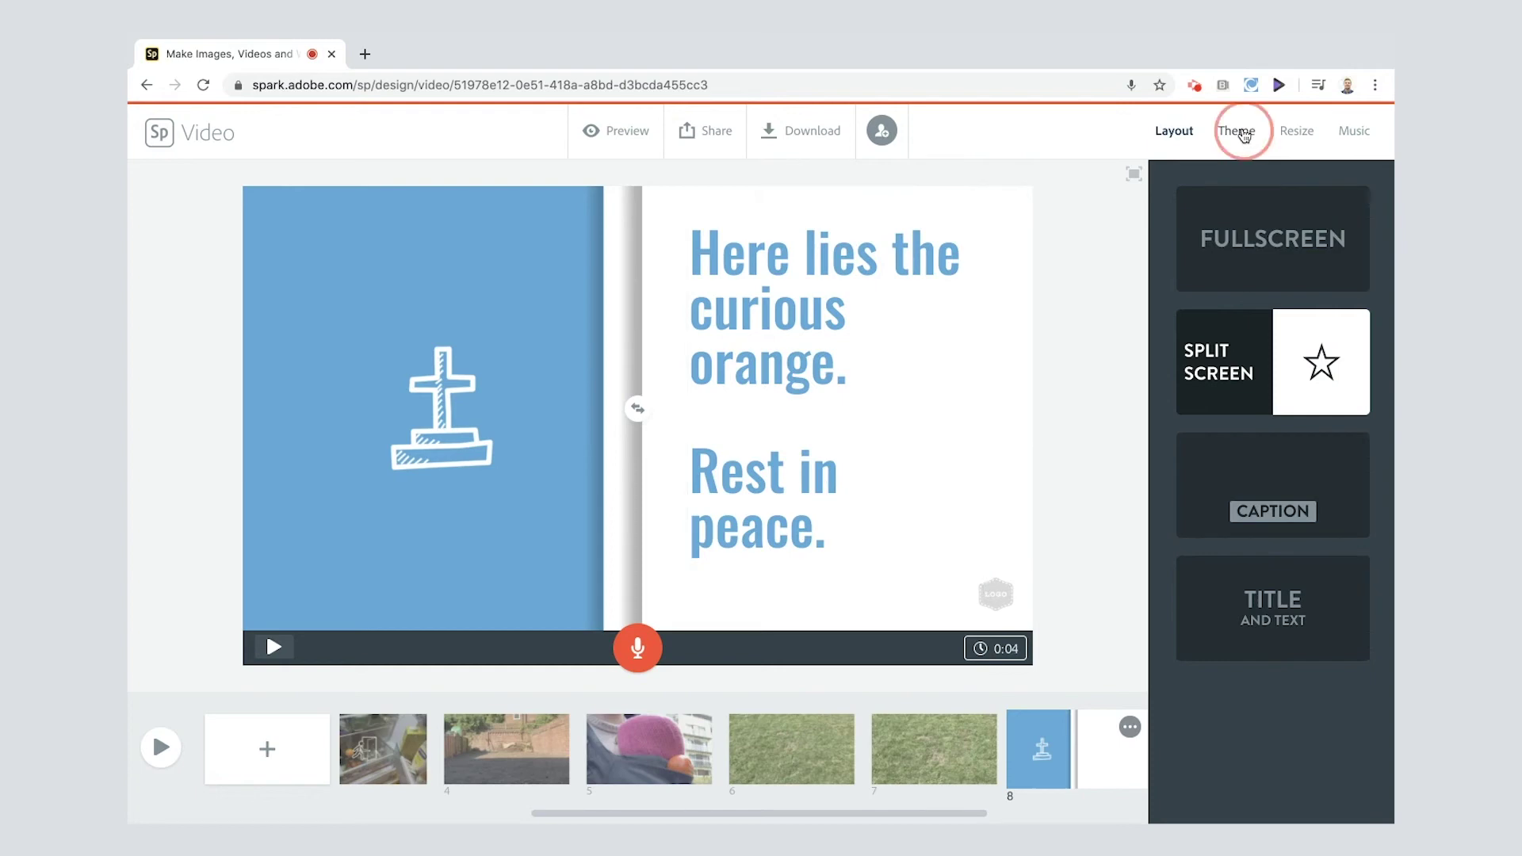
Step: Switch the Tidal theme colour to orange
{"action": "left_click", "coordinate": [1244, 137]}
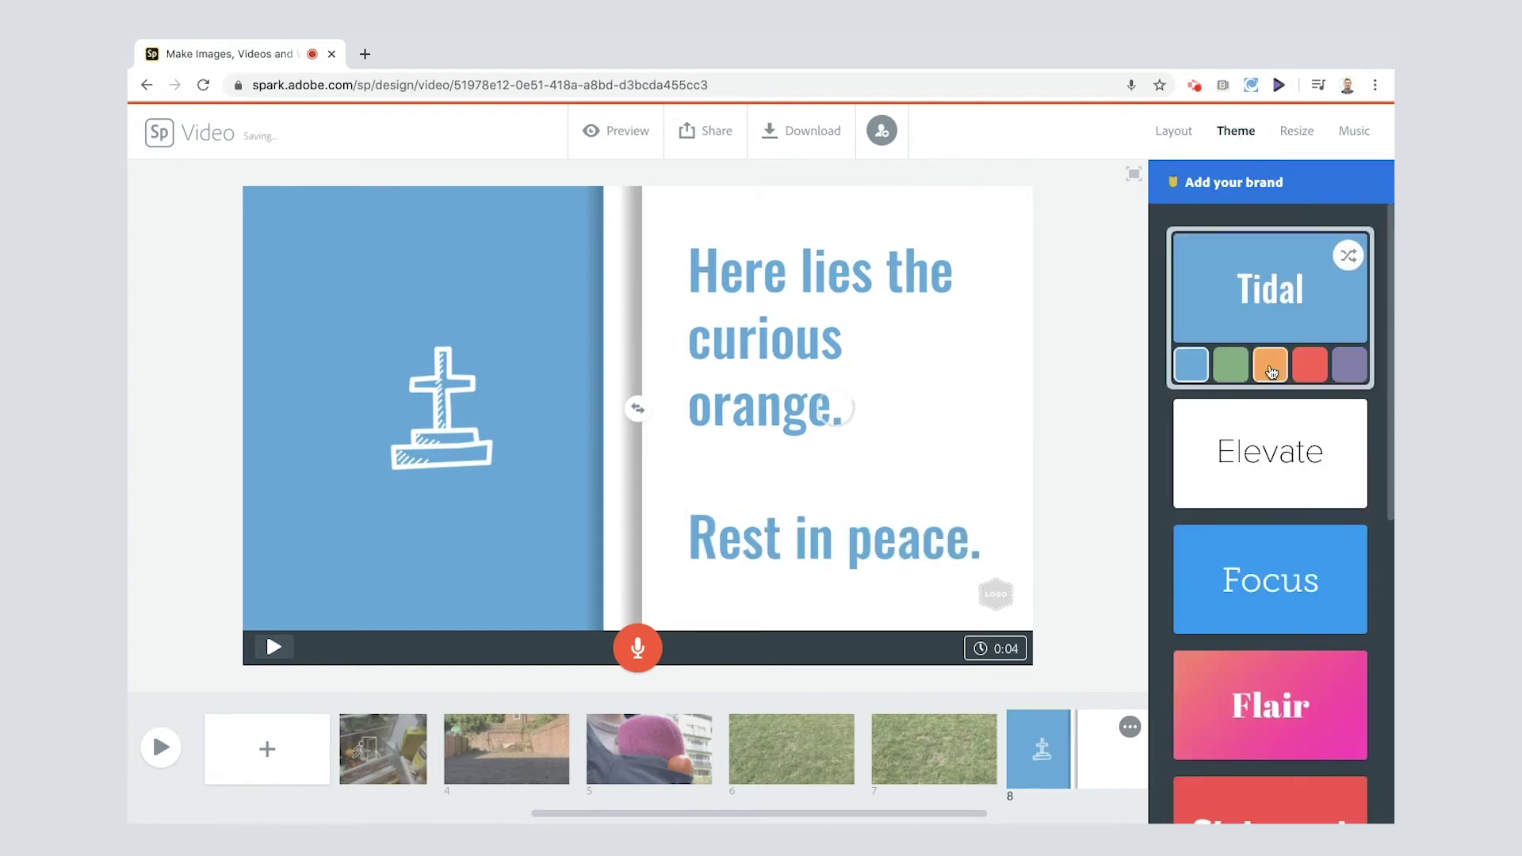
{"action": "left_click", "coordinate": [1271, 368]}
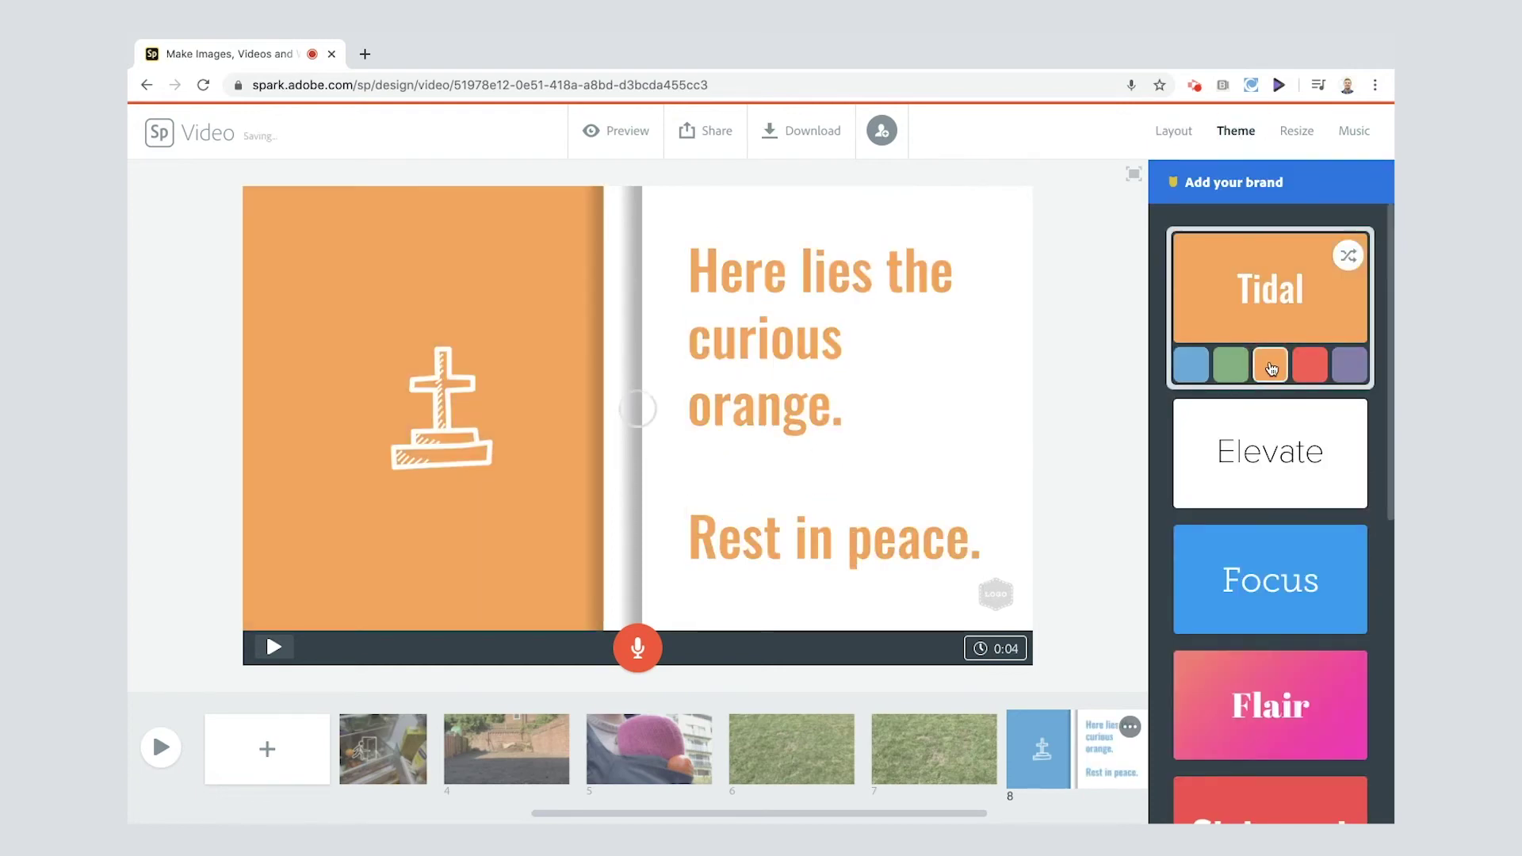
{"action": "left_click_drag", "start_coordinate": [610, 819], "coordinate": [420, 816]}
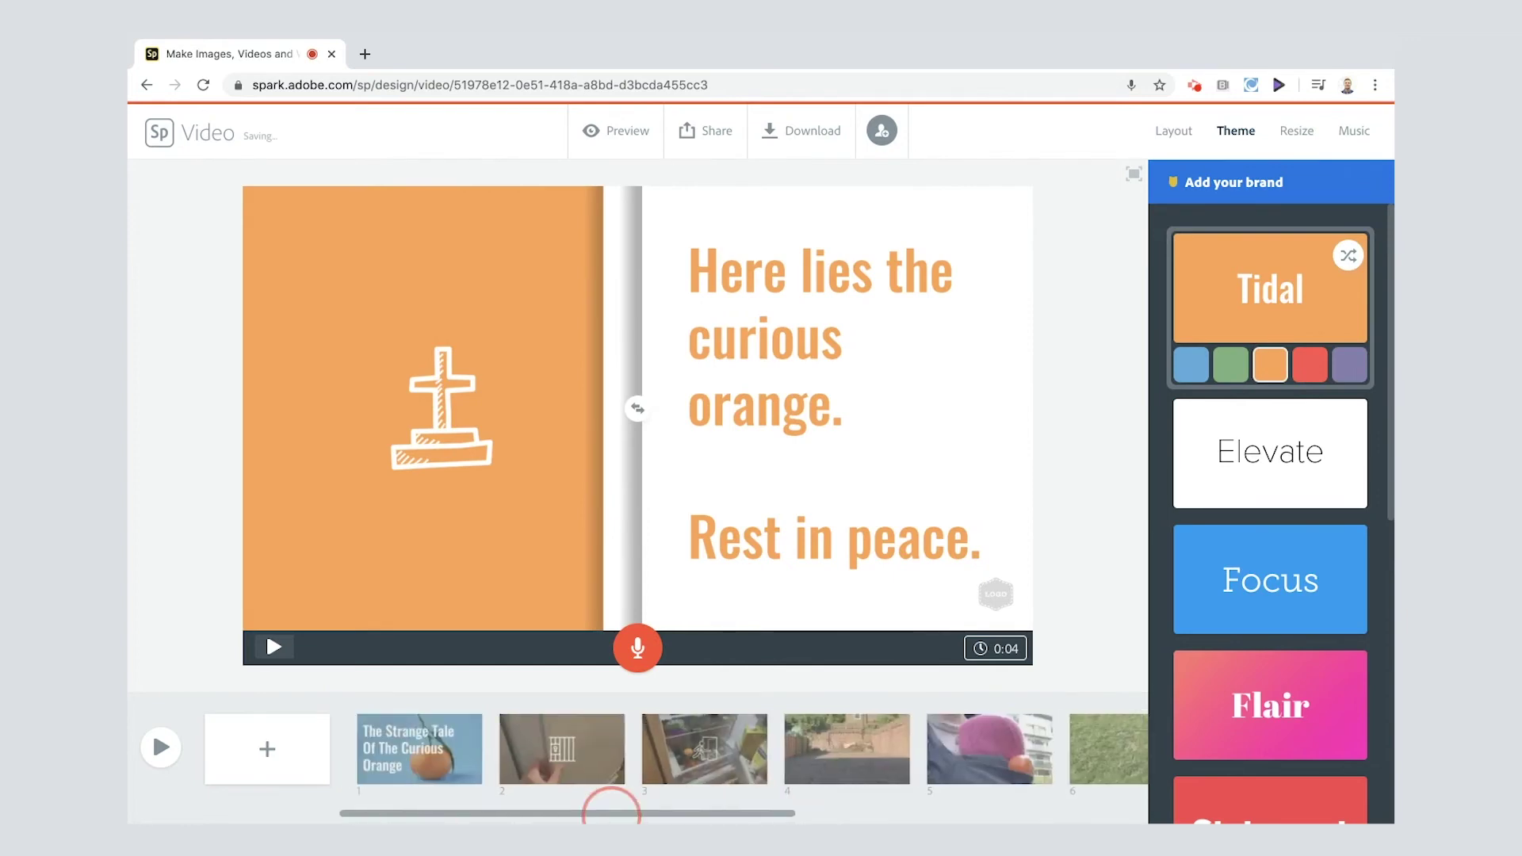
Step: Set Old Country Accordion as background music at slightly lower volume
{"action": "left_click", "coordinate": [1351, 136]}
{"action": "mouse_move", "coordinate": [1174, 549]}
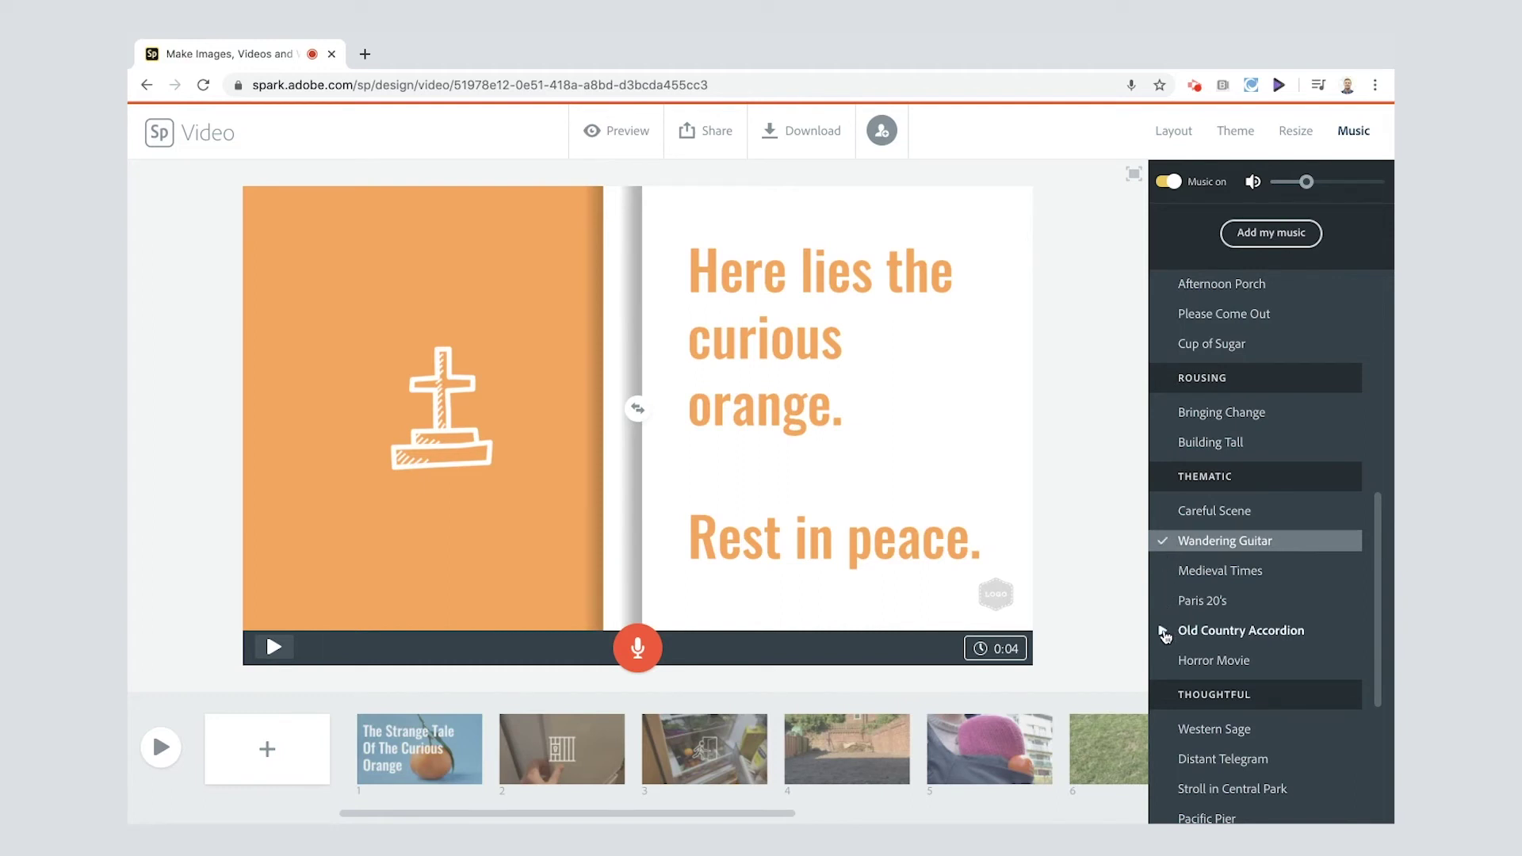
{"action": "left_click", "coordinate": [1201, 634]}
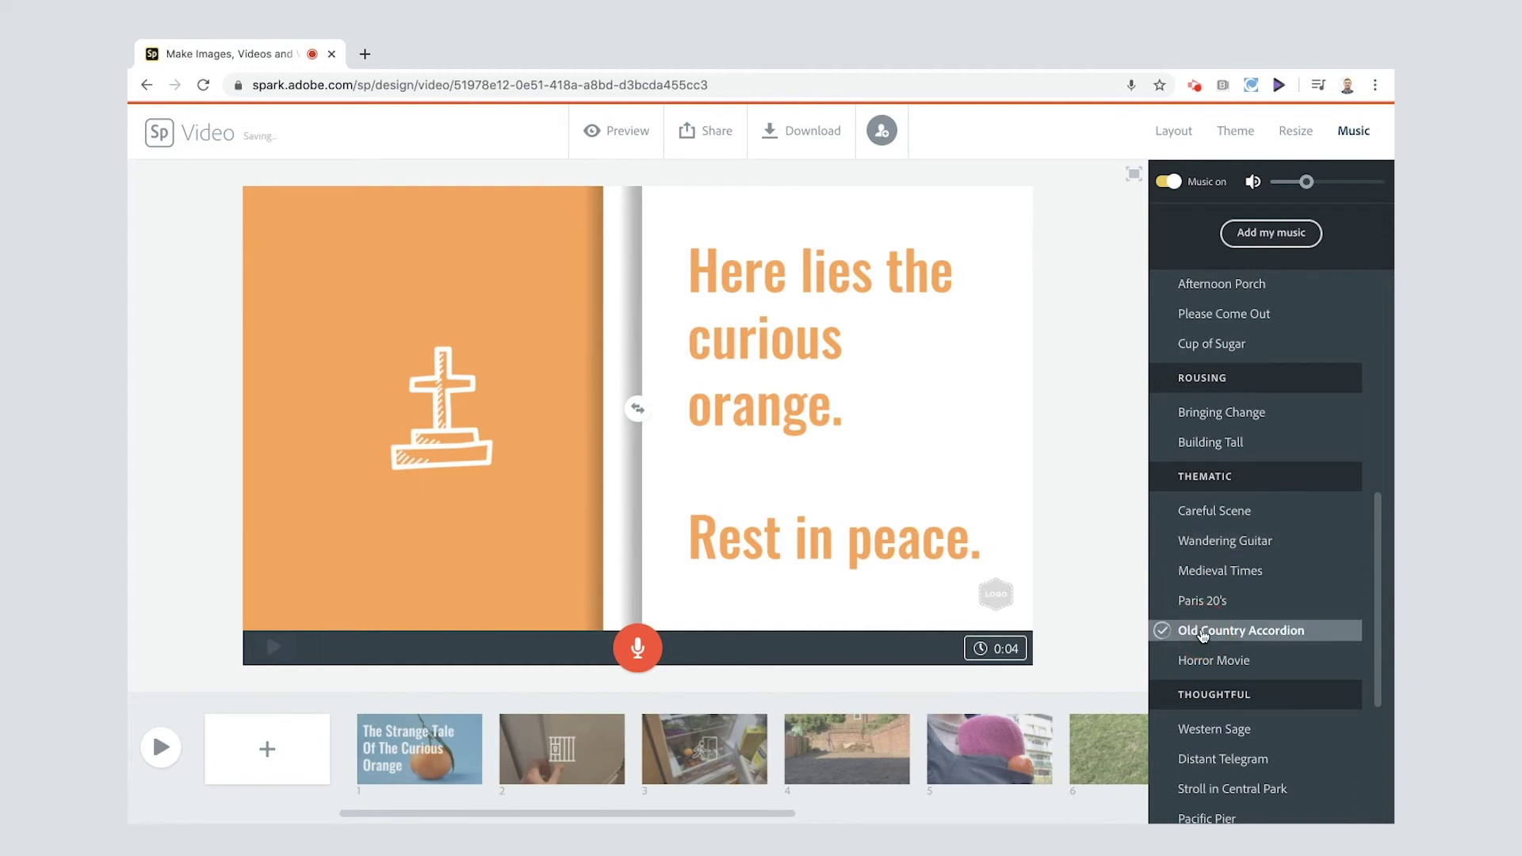
{"action": "left_click", "coordinate": [1312, 185]}
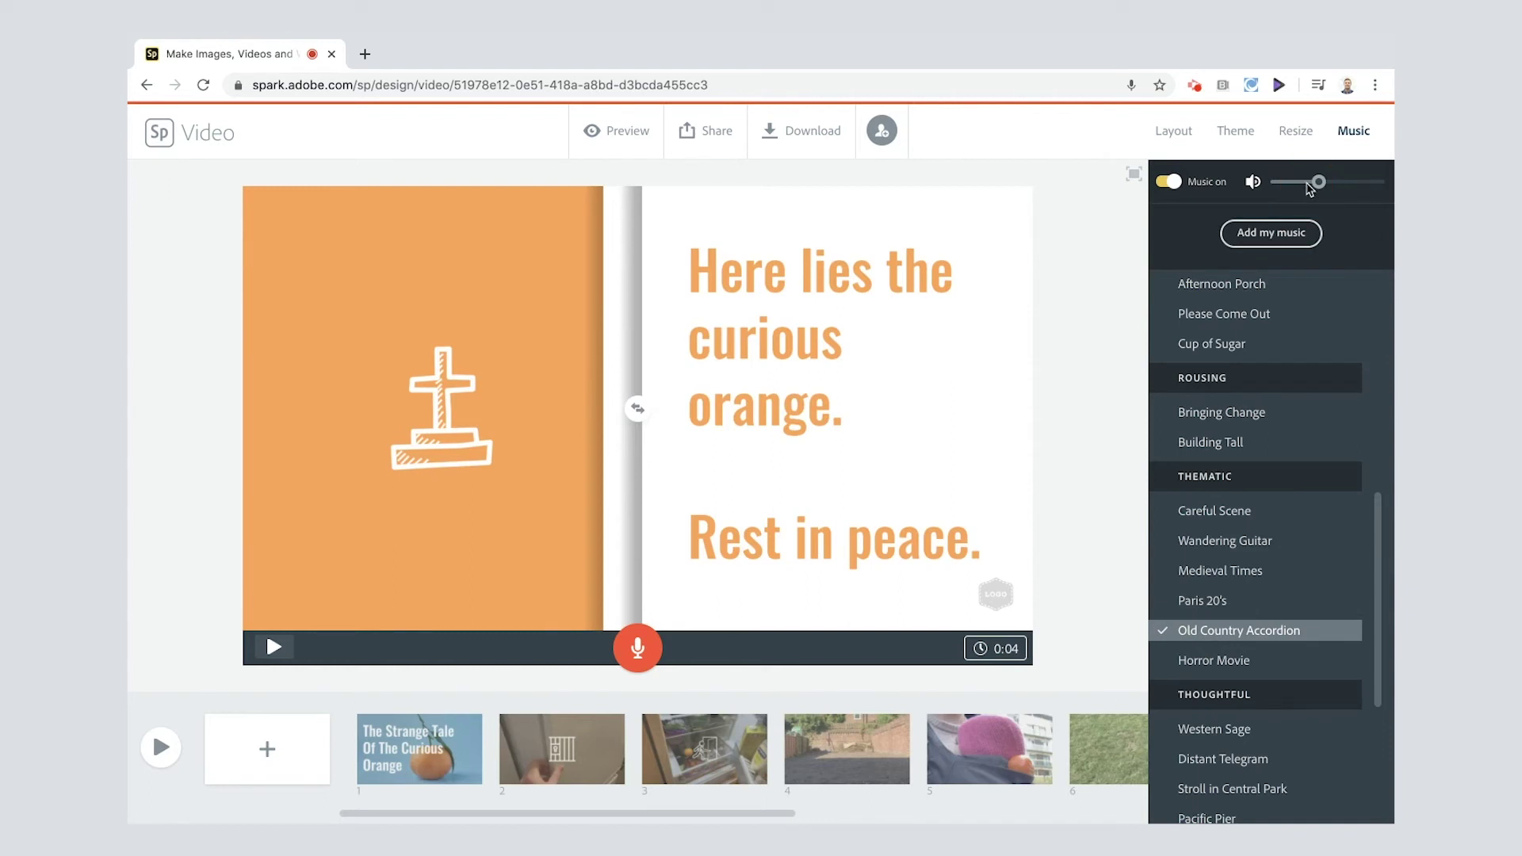
{"action": "left_click_drag", "start_coordinate": [1320, 185], "coordinate": [1305, 187]}
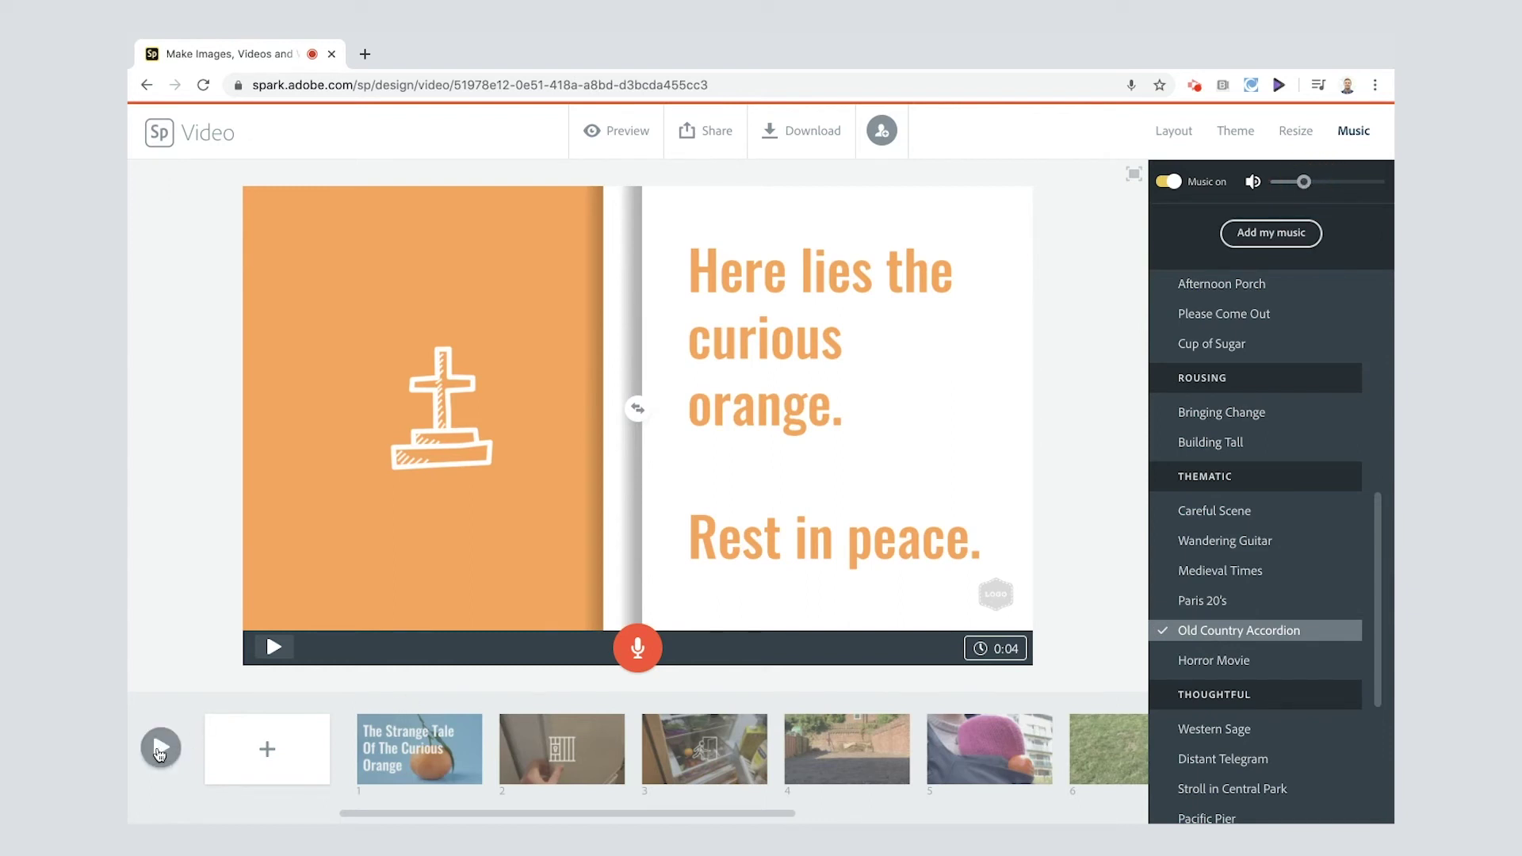